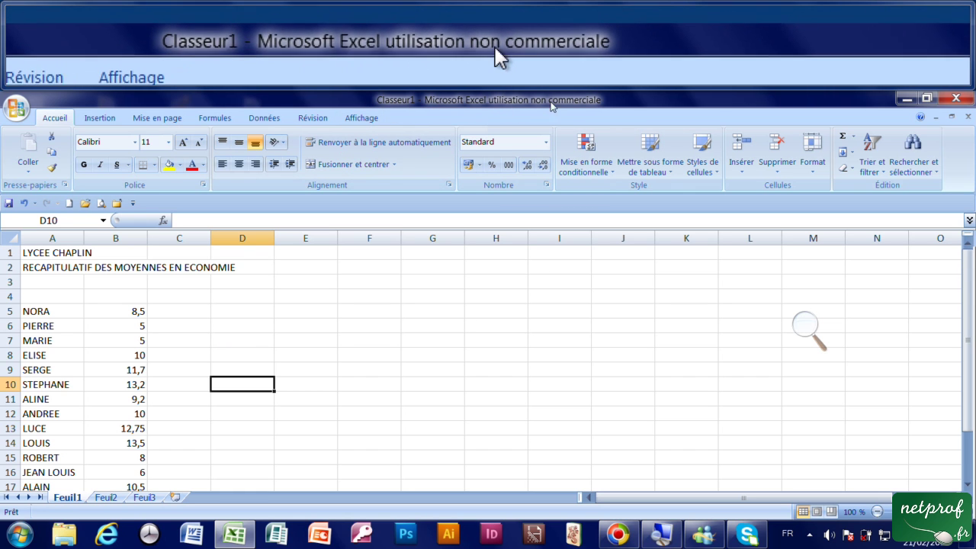
scroll(124, 450, down, 2)
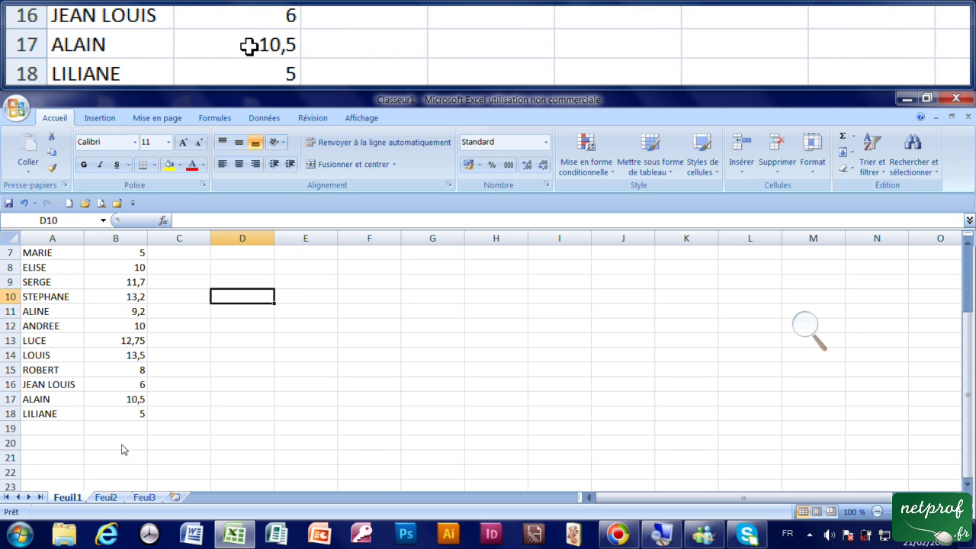
scroll(124, 448, up, 2)
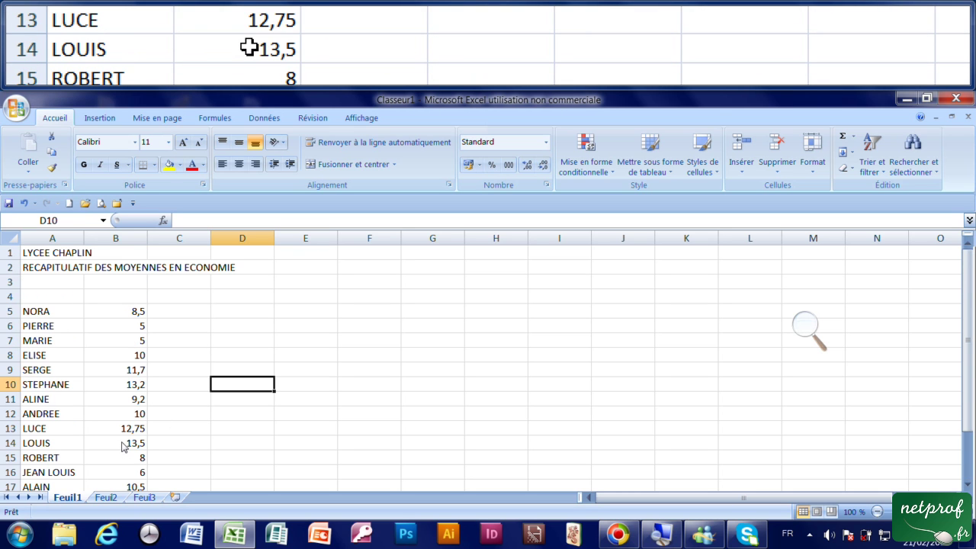
click(102, 498)
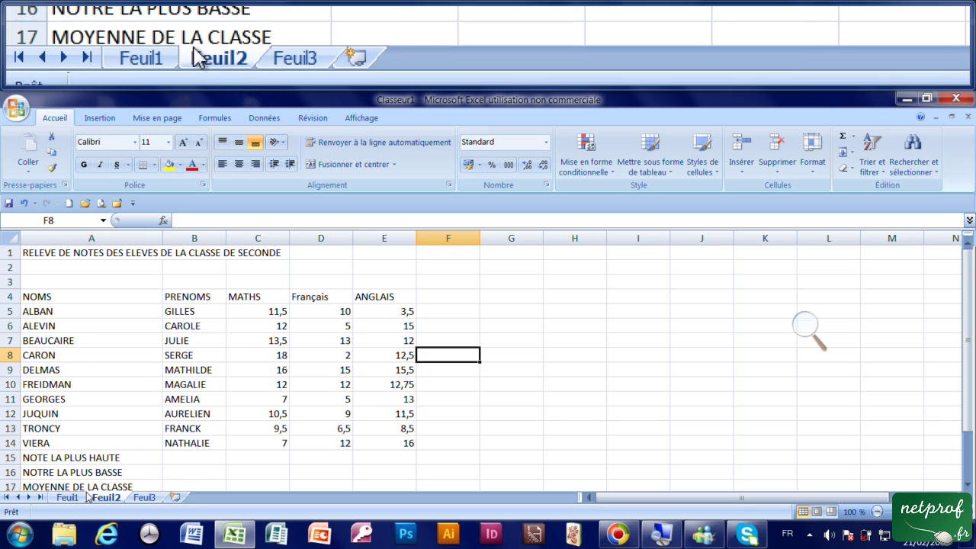
click(83, 497)
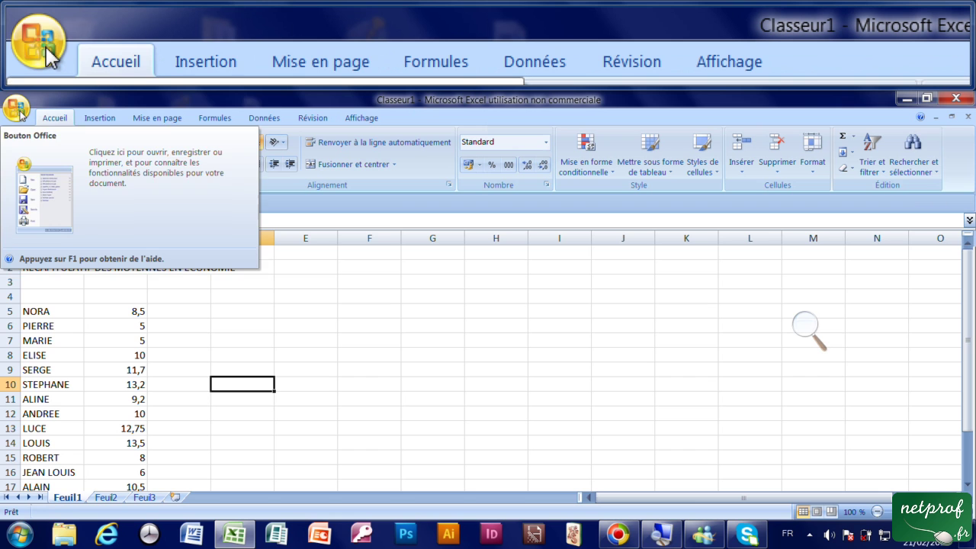
- Save the workbook on the Desktop (Bureau) in Excel 97-2003 format under the name "fonction moyenne mini et maxi"
click(16, 108)
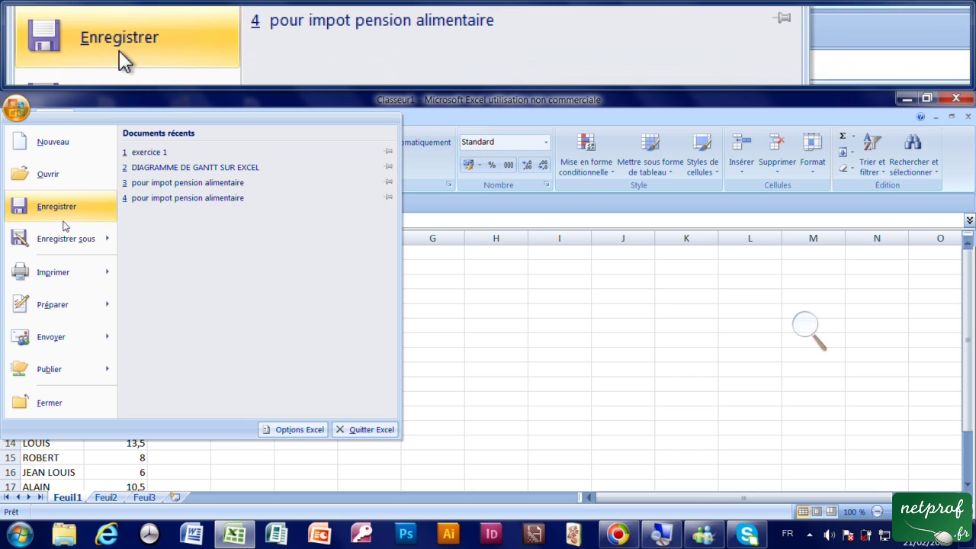
mouse_move(70, 237)
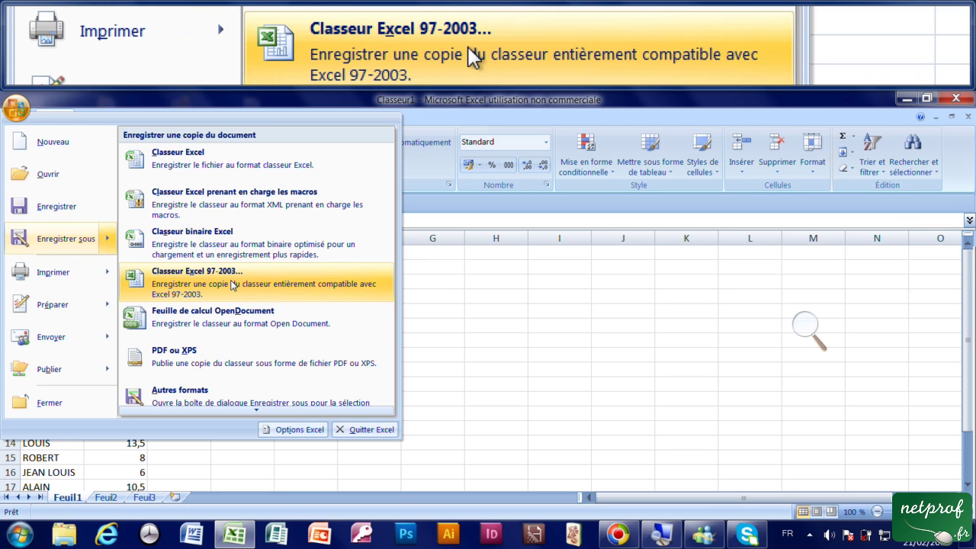
click(233, 285)
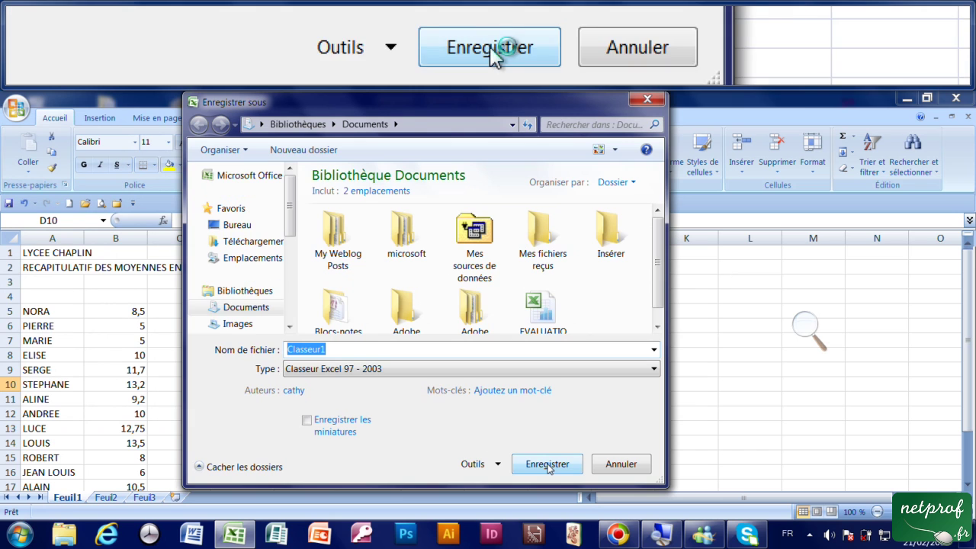
click(249, 228)
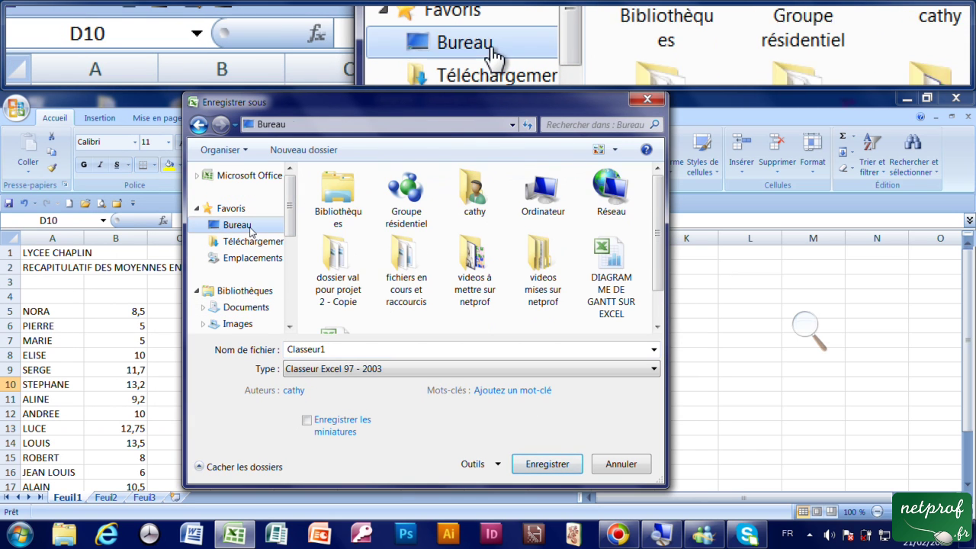
double_click(363, 352)
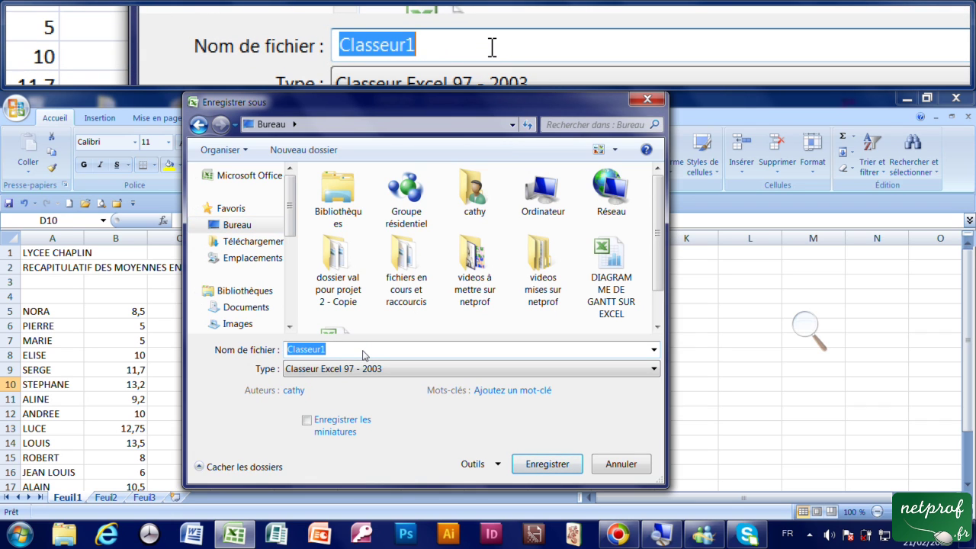
text(fonction moyenne mini et maxi)
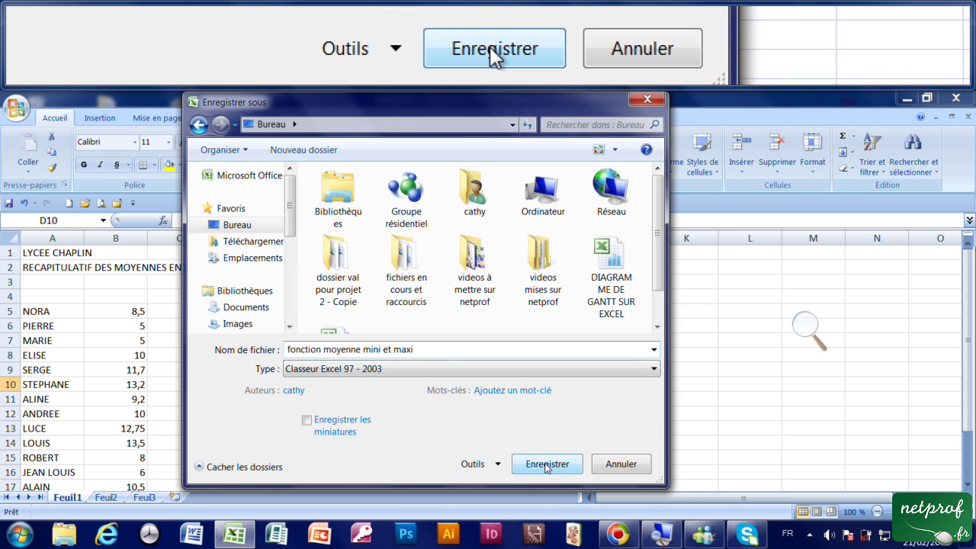
click(546, 466)
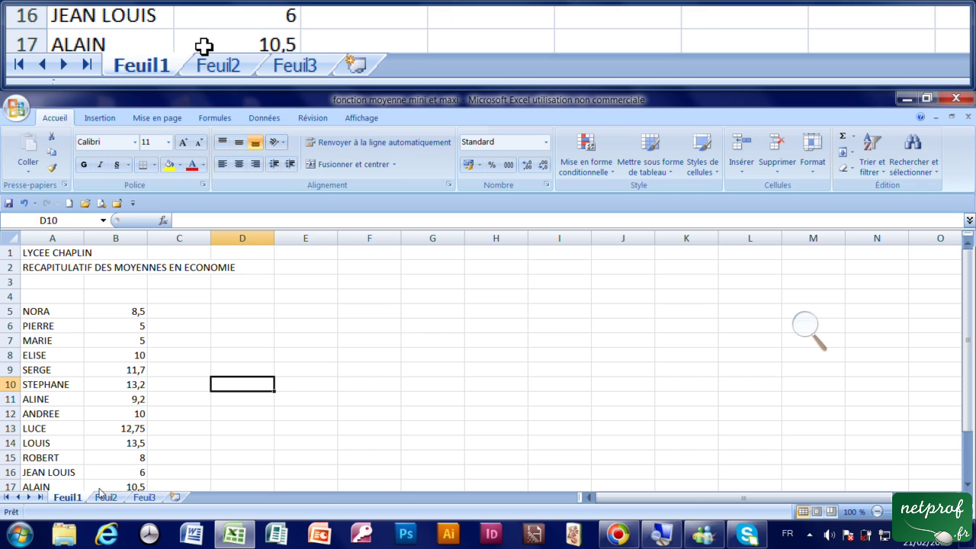
- Rename the sheet Feuil1, which holds the economics averages, as "exercice 1"
click(110, 303)
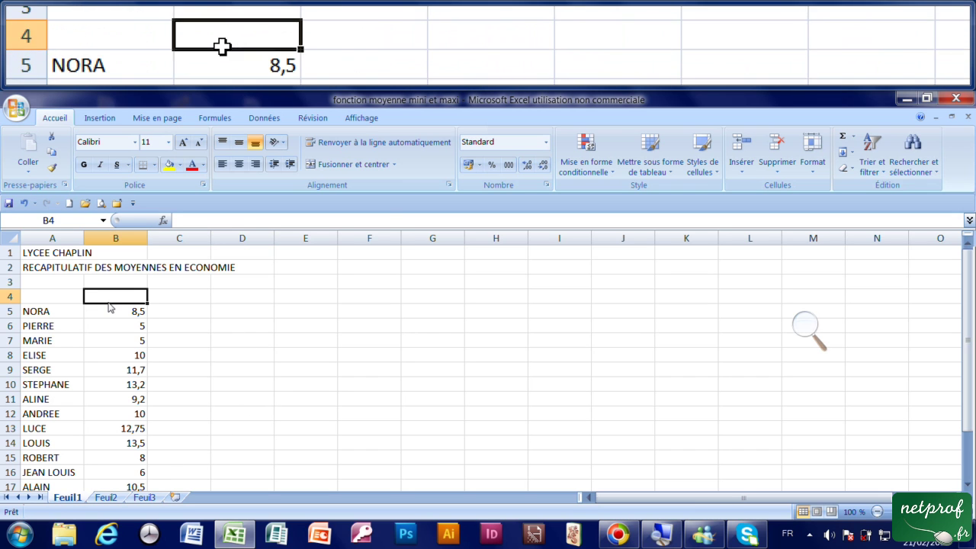
click(55, 266)
scroll(69, 378, down, 1)
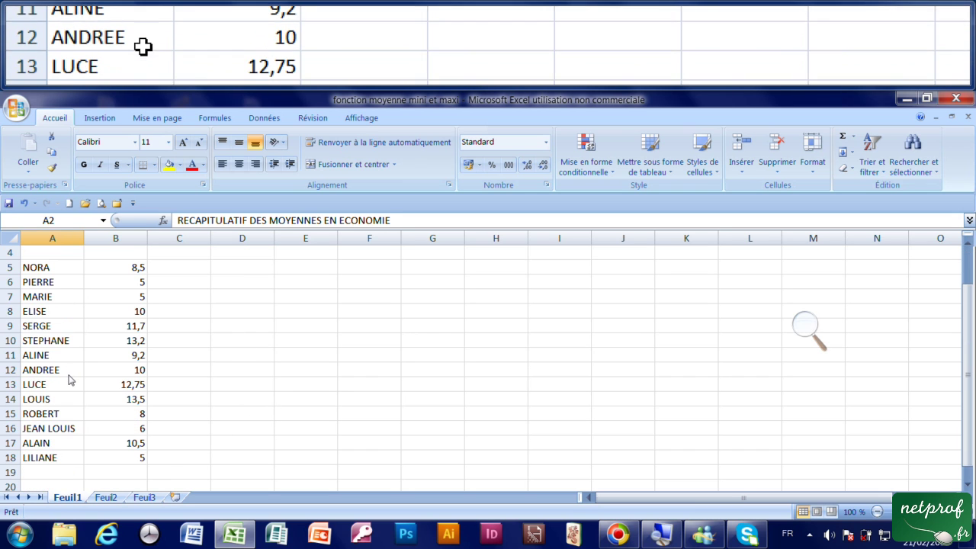
double_click(71, 498)
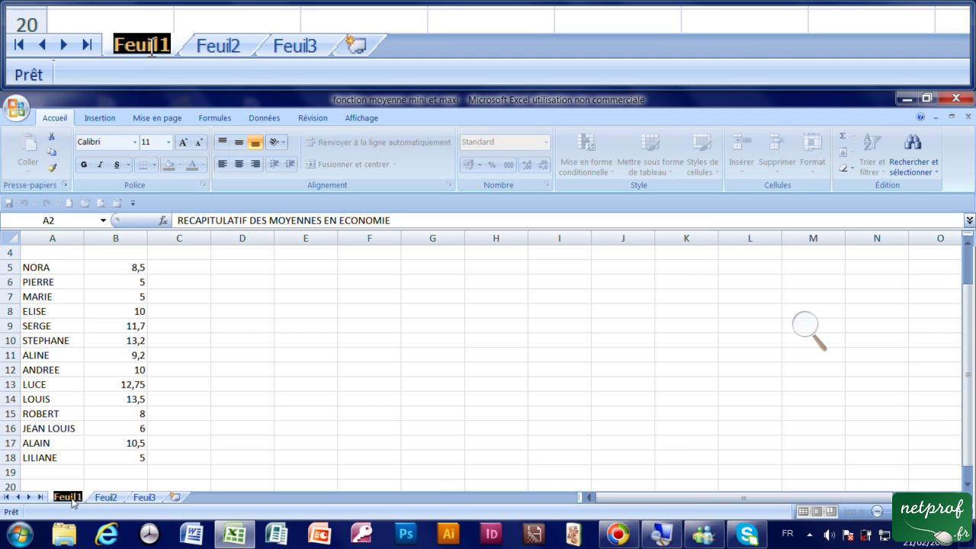
text(exercice)
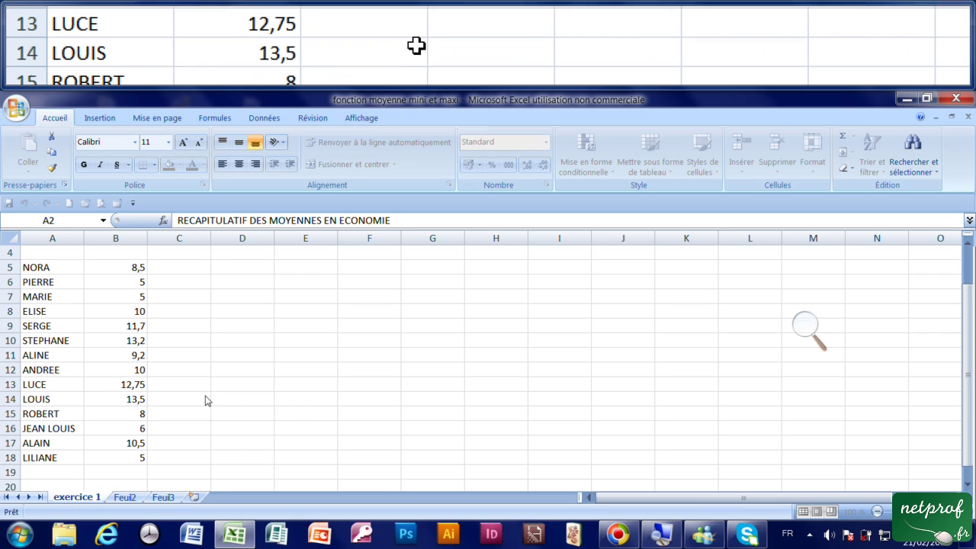
click(169, 372)
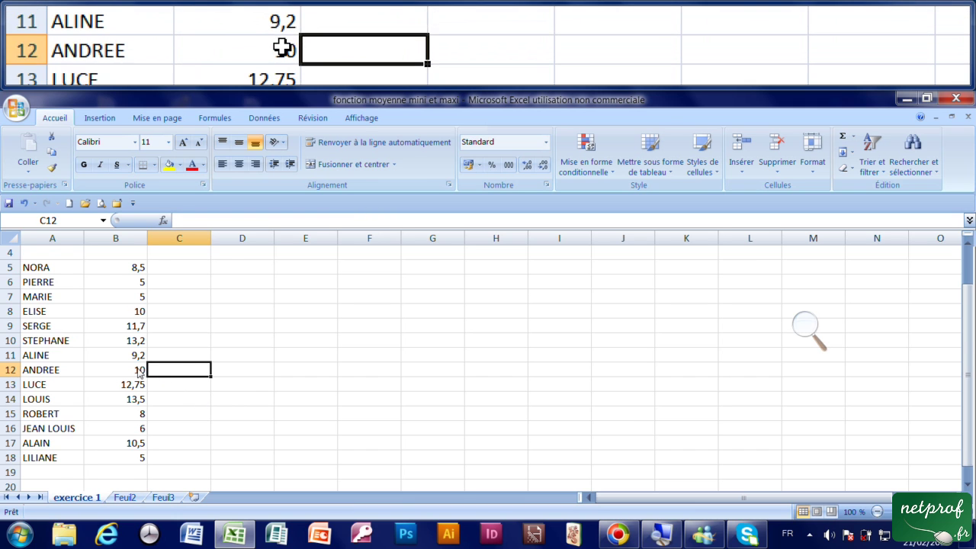
- Widen column A to a little over twice its width and column B to about twice its width
scroll(124, 355, up, 1)
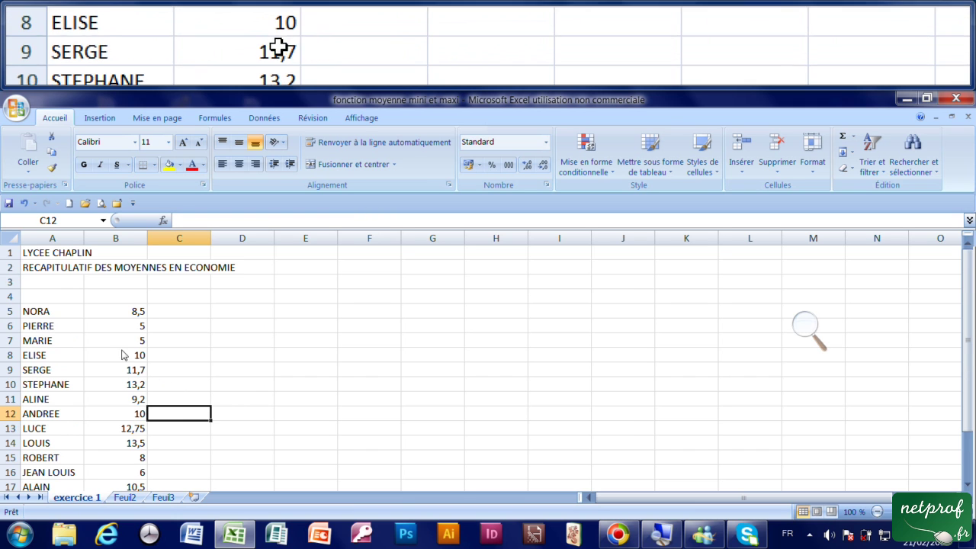
click(53, 241)
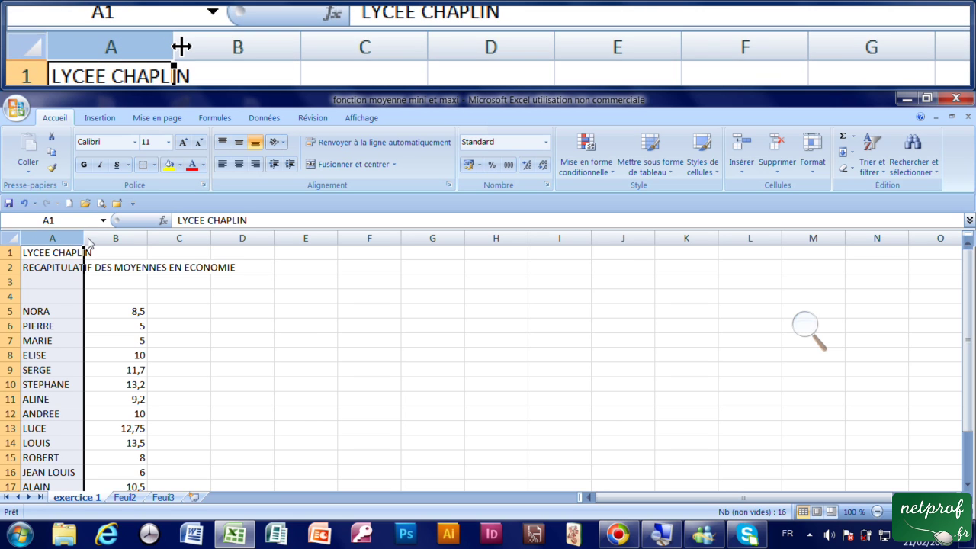
drag(86, 241, 167, 241)
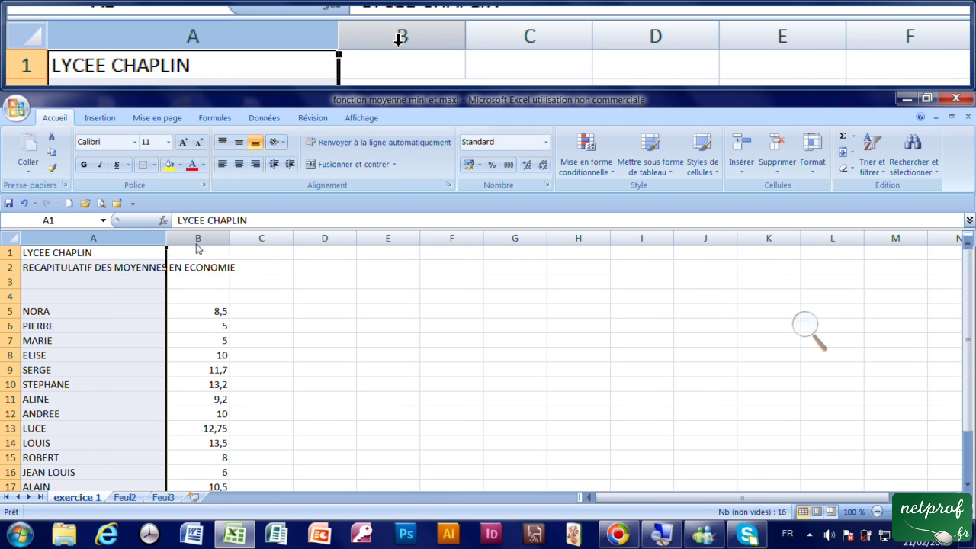
click(204, 243)
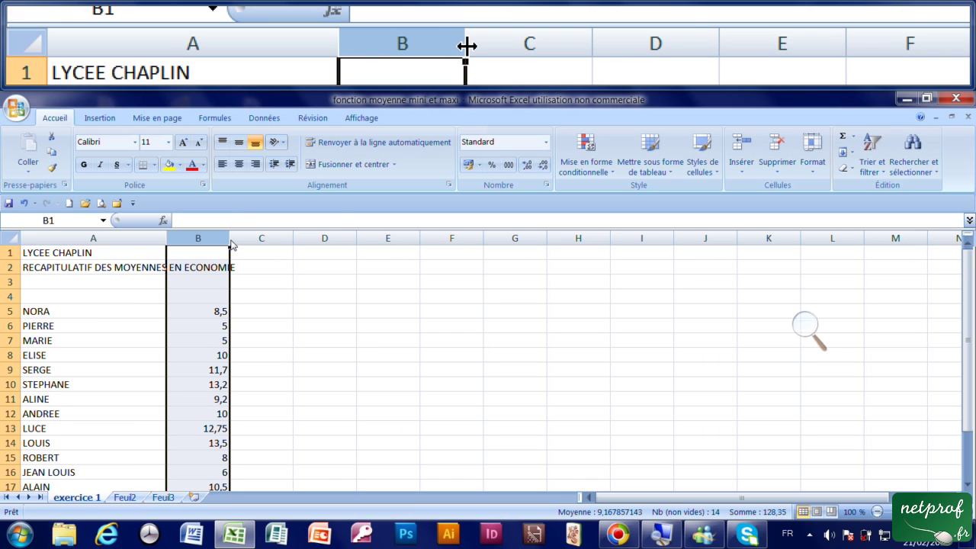
drag(240, 245, 292, 245)
- Format the students' averages in B5:B18 as numbers with two decimal places
scroll(277, 326, down, 3)
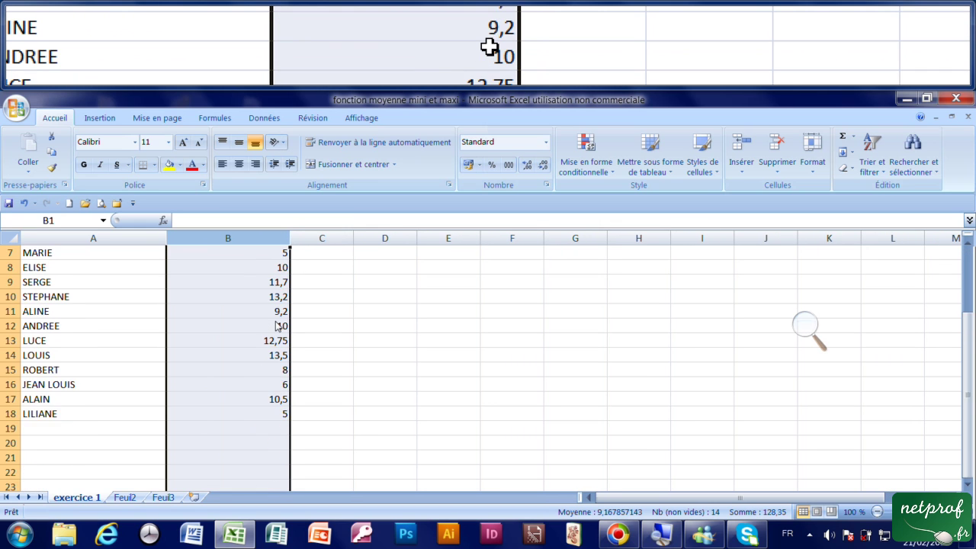
scroll(277, 326, up, 2)
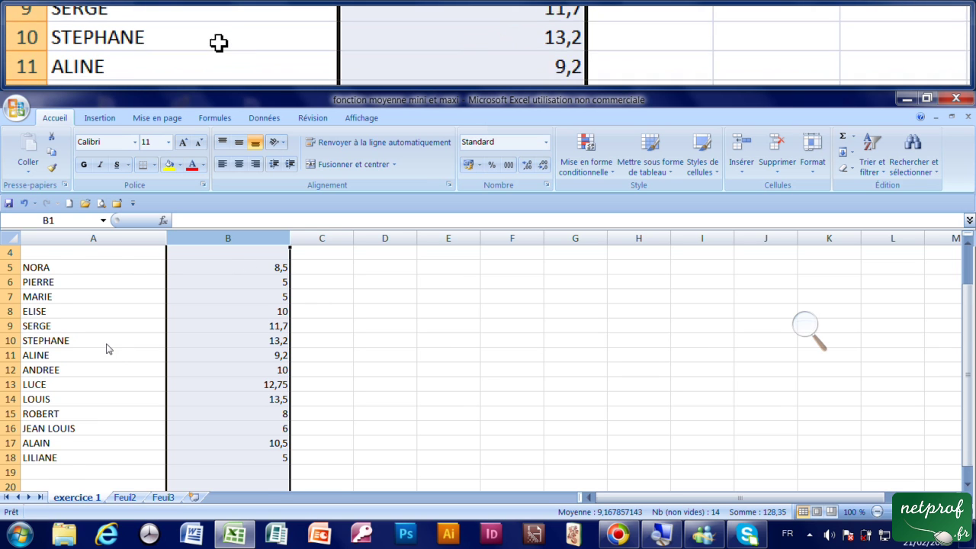
scroll(107, 348, up, 1)
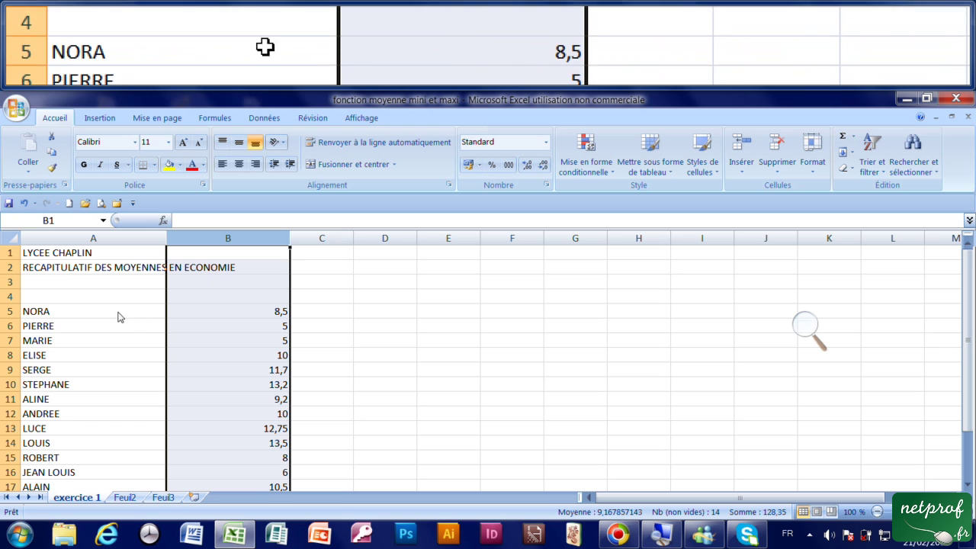
click(229, 315)
drag(240, 316, 252, 467)
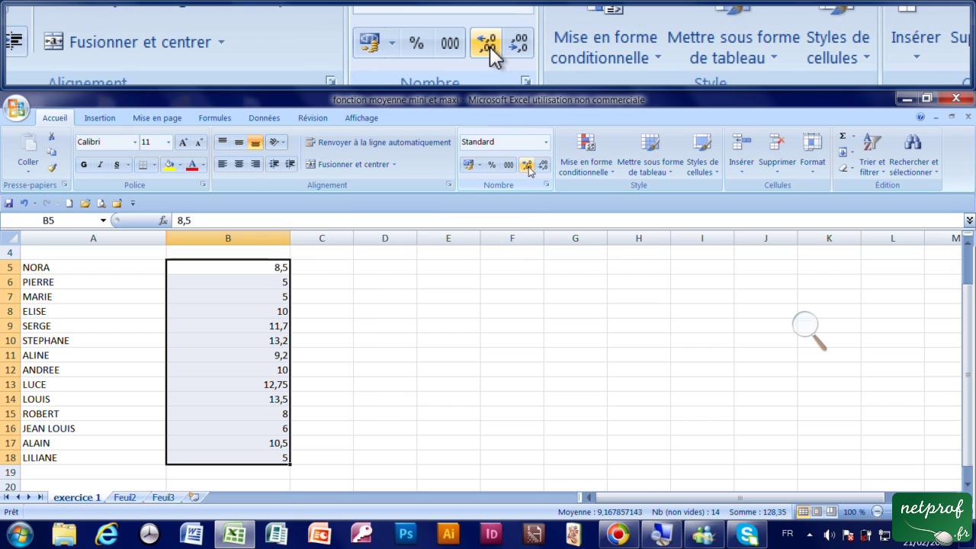
click(527, 166)
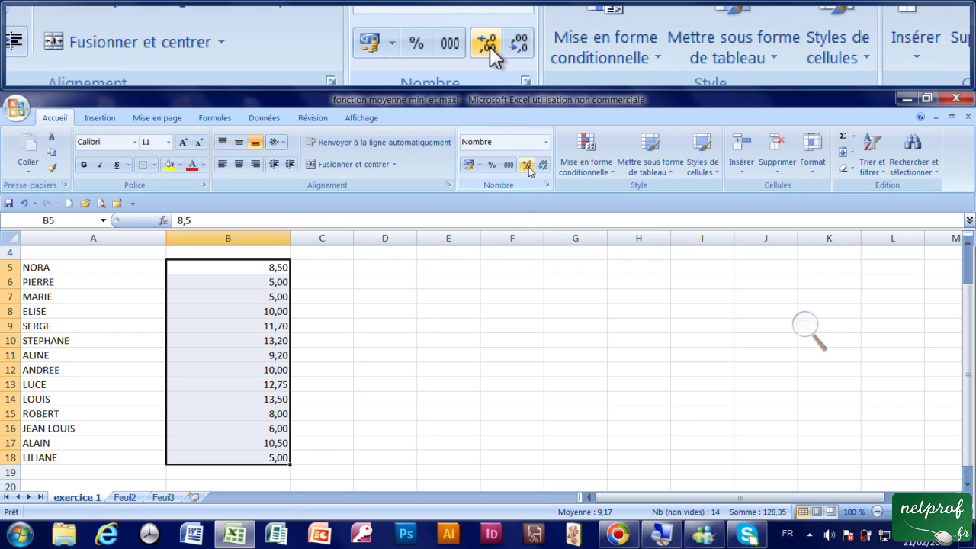
click(527, 166)
click(527, 167)
click(545, 166)
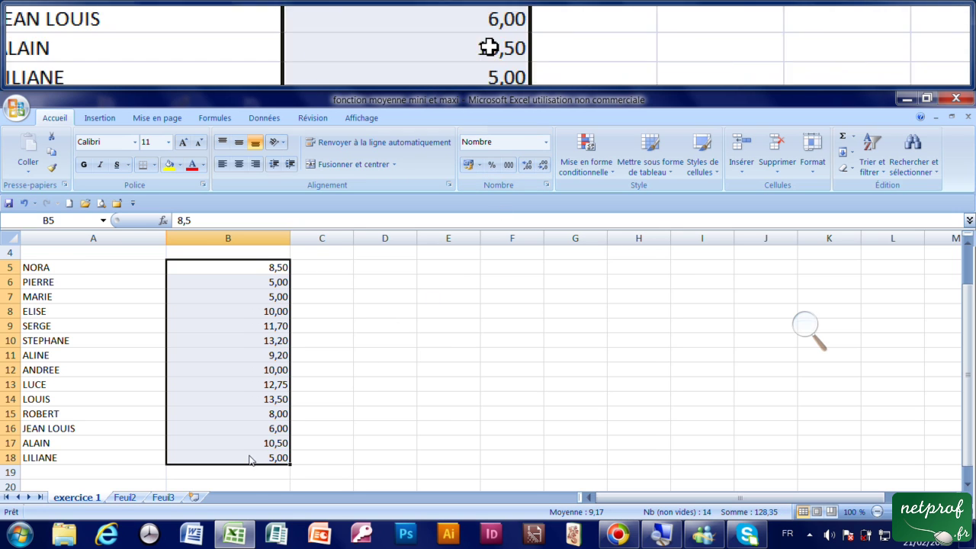
- Enter the labels "moyenne la plus élevée", "moyenne la plus basse" and "moyenne de la classe" in A19, A20 and A21
scroll(244, 450, down, 1)
click(215, 434)
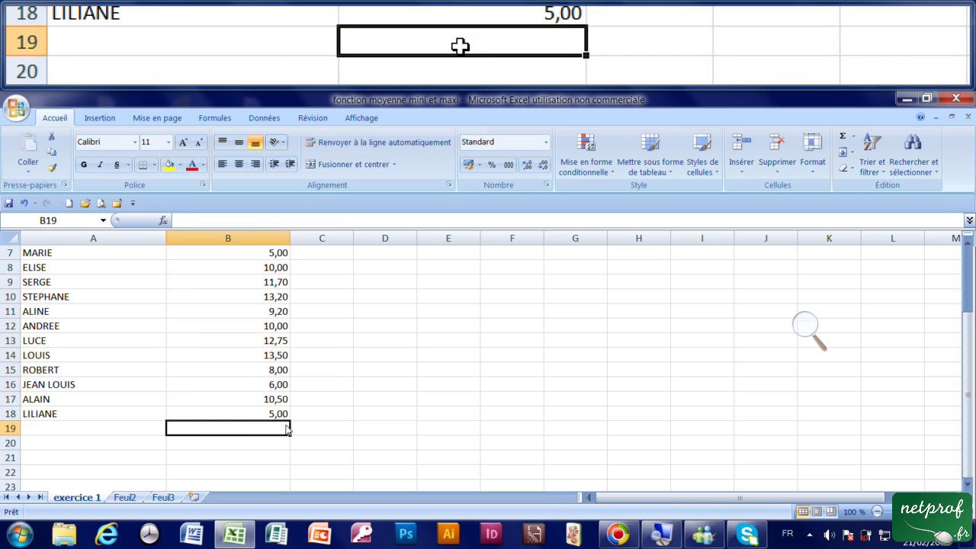
click(130, 431)
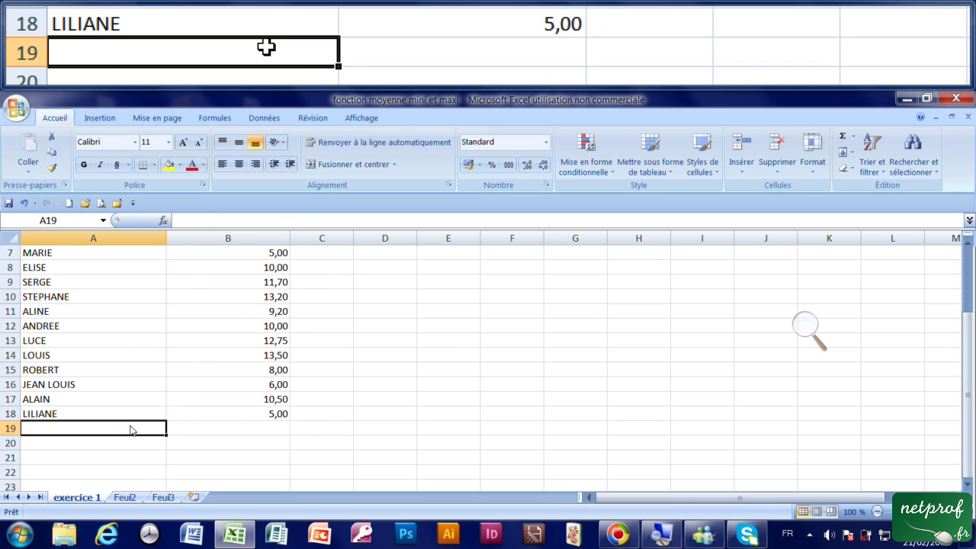
text(moyenne la plus élevée)
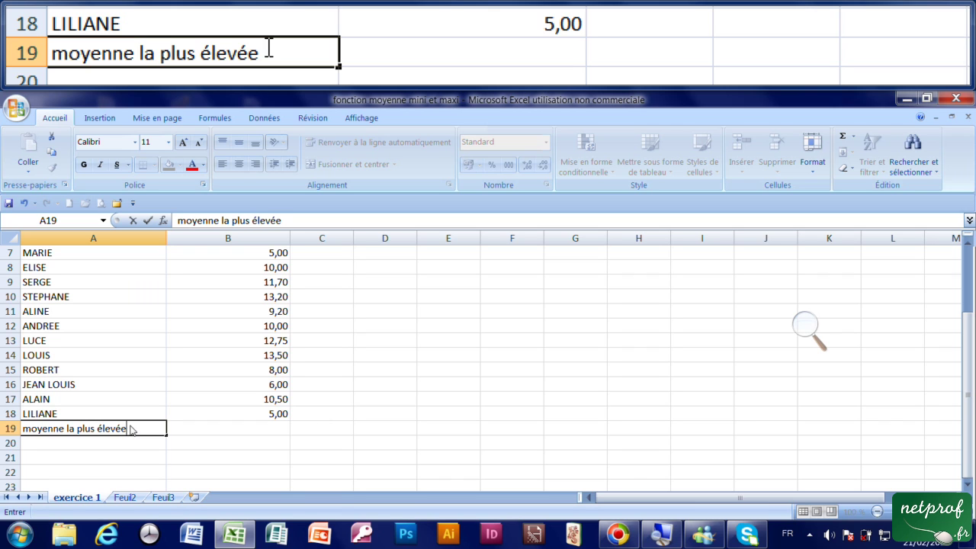
key(Return)
text(moyenne la plus basse)
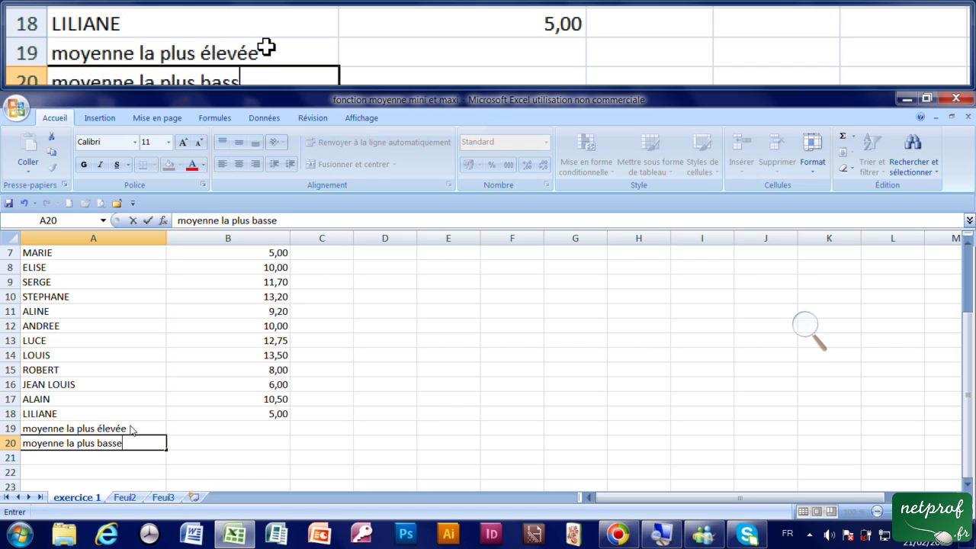
text(moyenne de la classe)
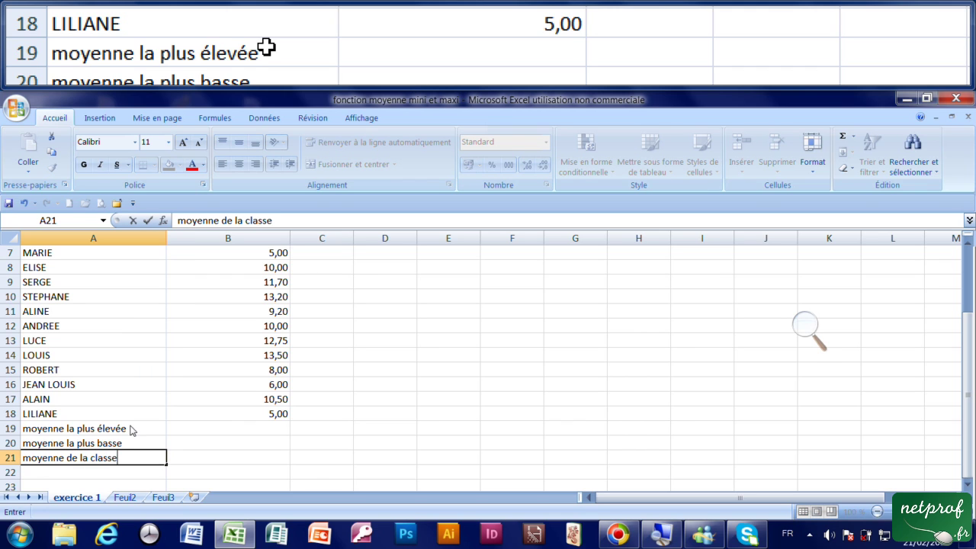
click(136, 434)
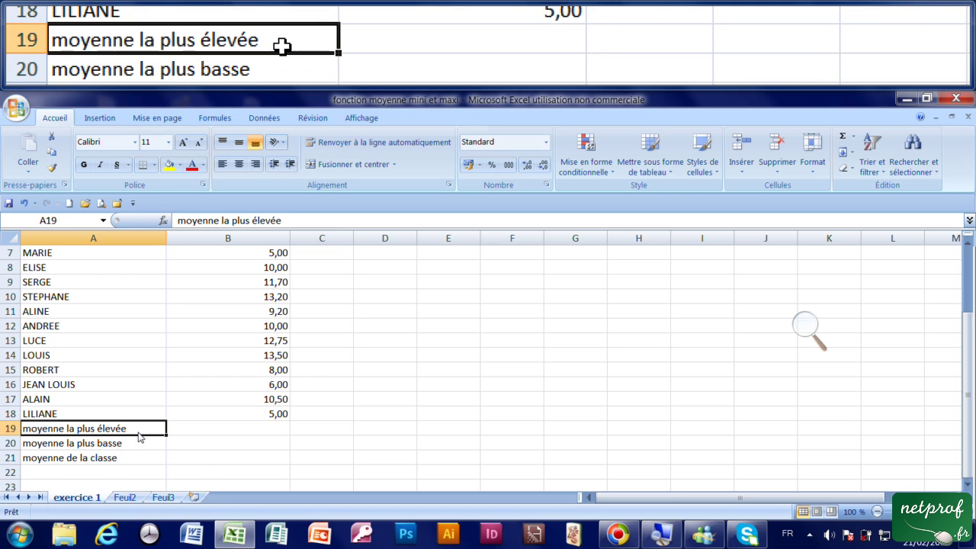
- Calculate the highest average in B19 with the Max function over the students' averages B5:B18
click(246, 433)
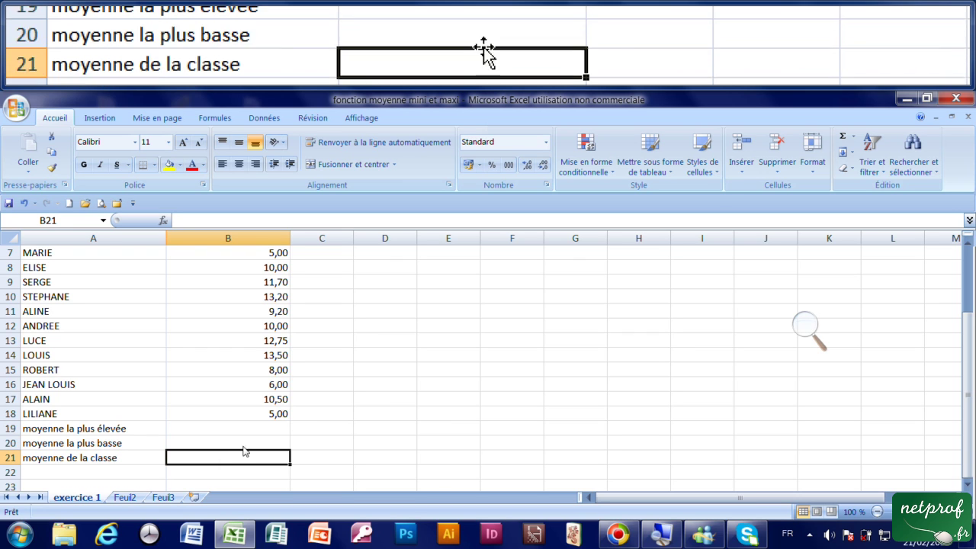
click(200, 433)
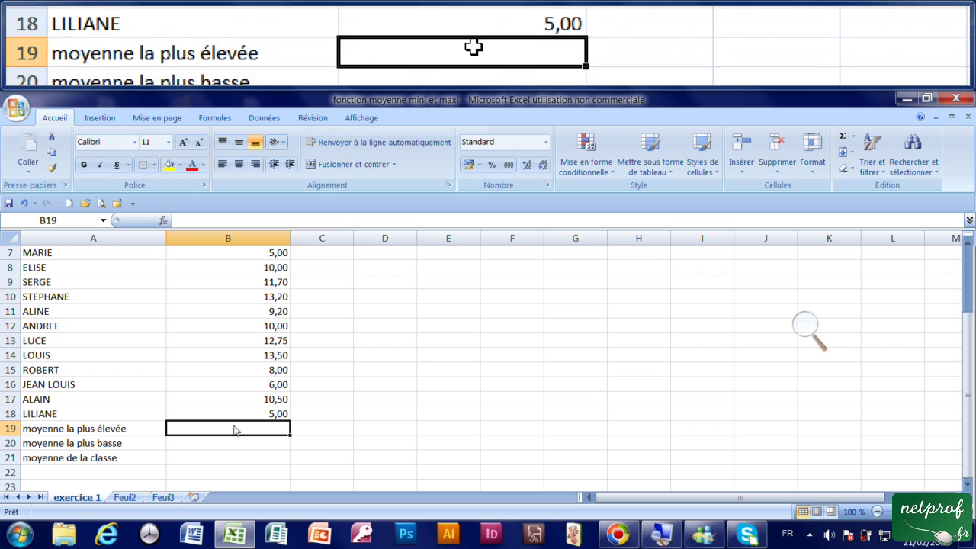
scroll(277, 327, up, 1)
scroll(278, 327, up, 1)
scroll(278, 326, down, 1)
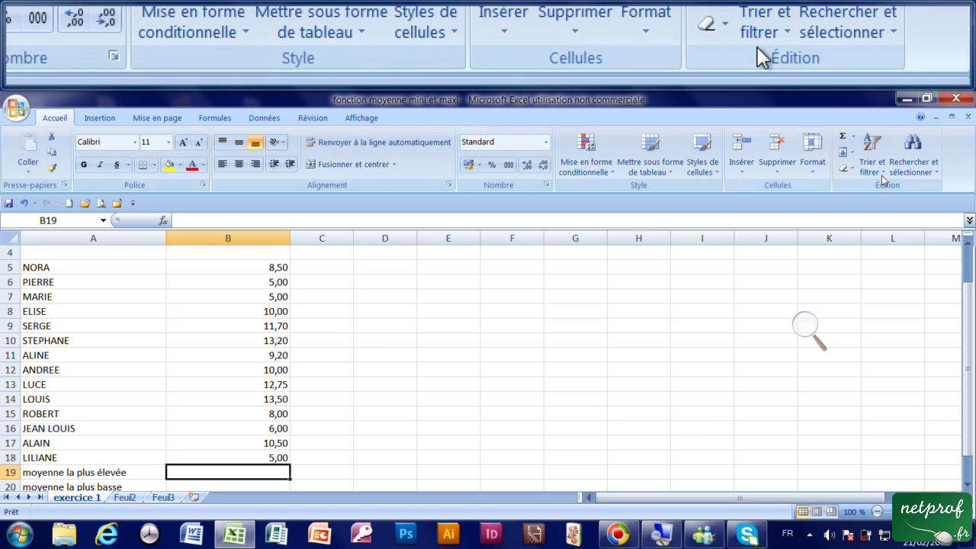
click(854, 137)
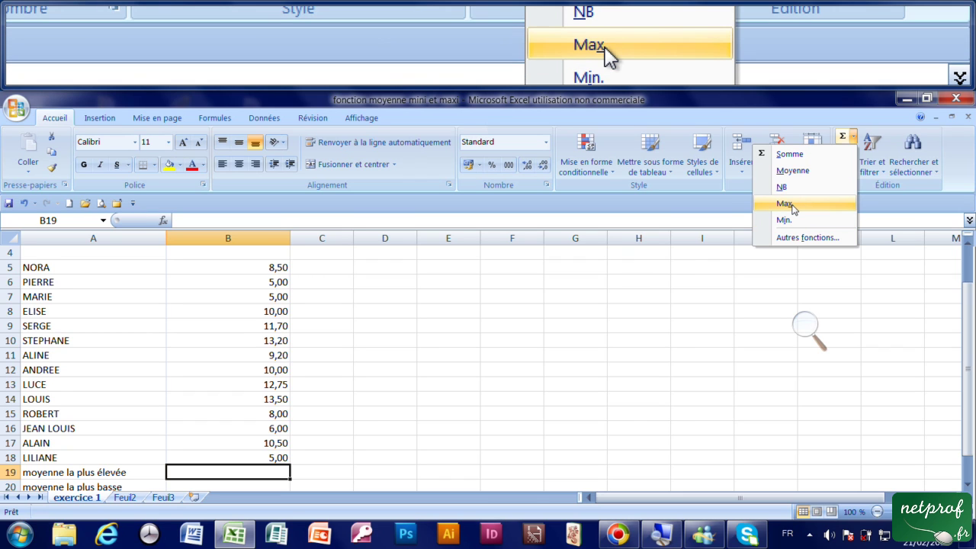
click(784, 204)
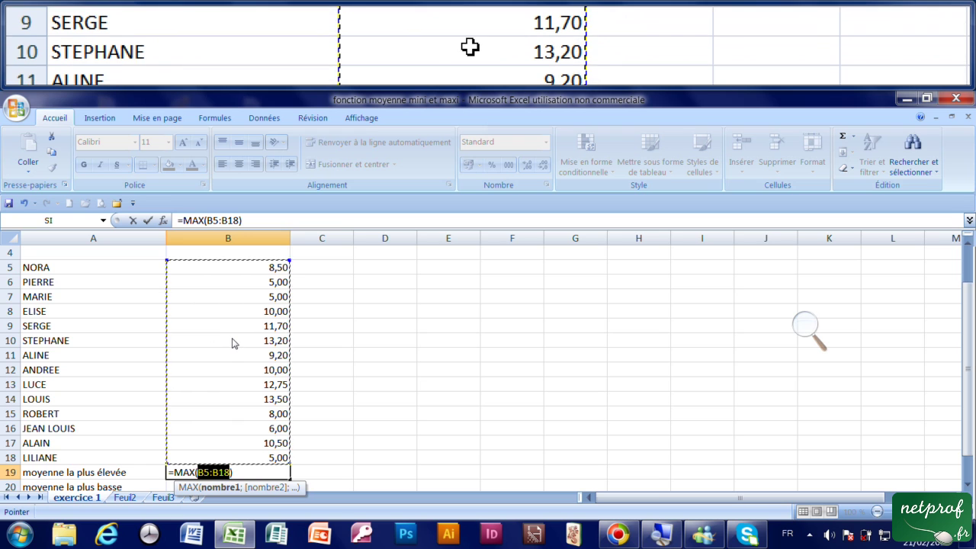
key(Return)
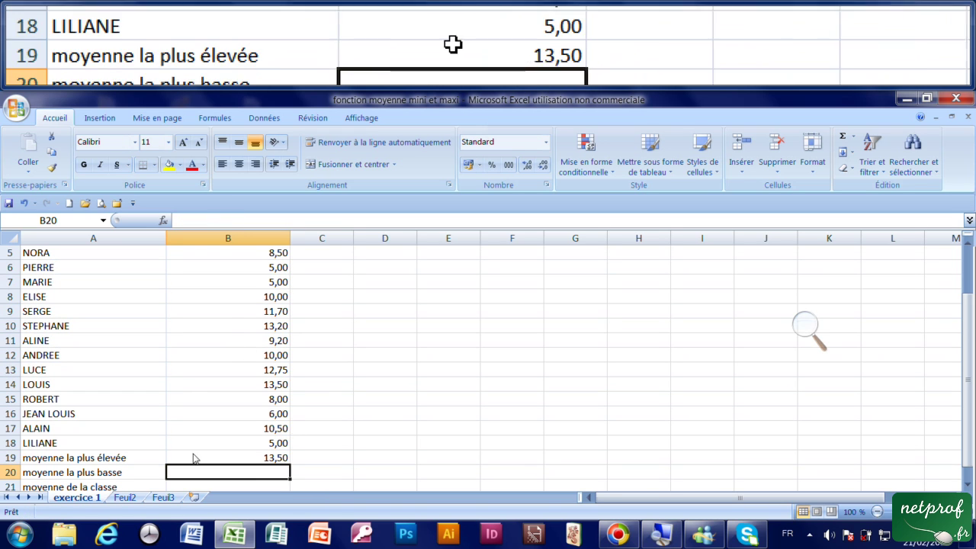
click(238, 461)
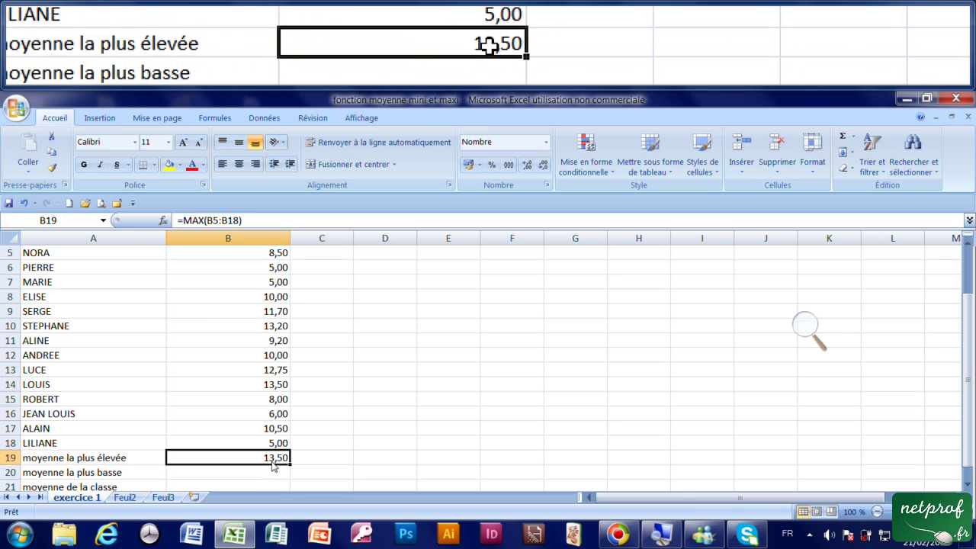
- Calculate the lowest average in B20 with the Min function, restricting its range to B5:B18
click(253, 476)
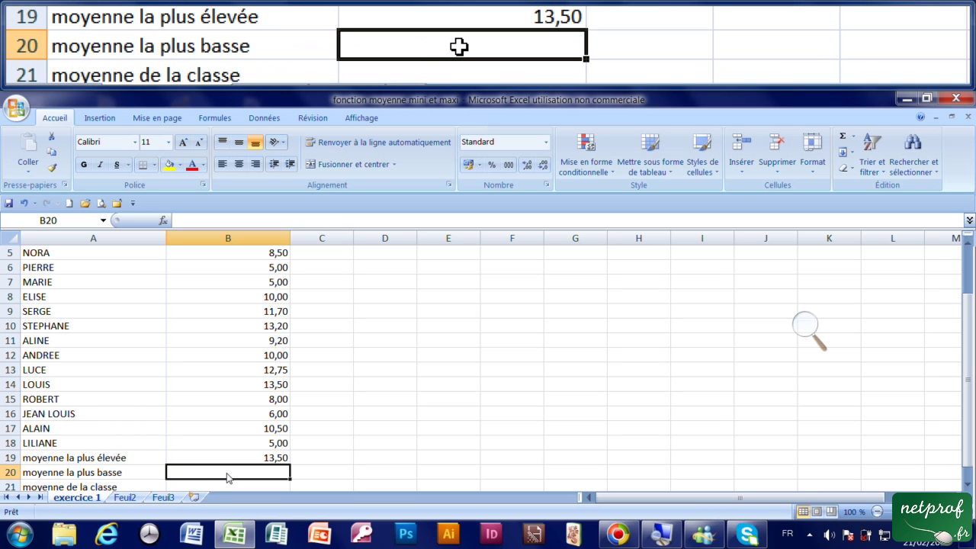
click(855, 137)
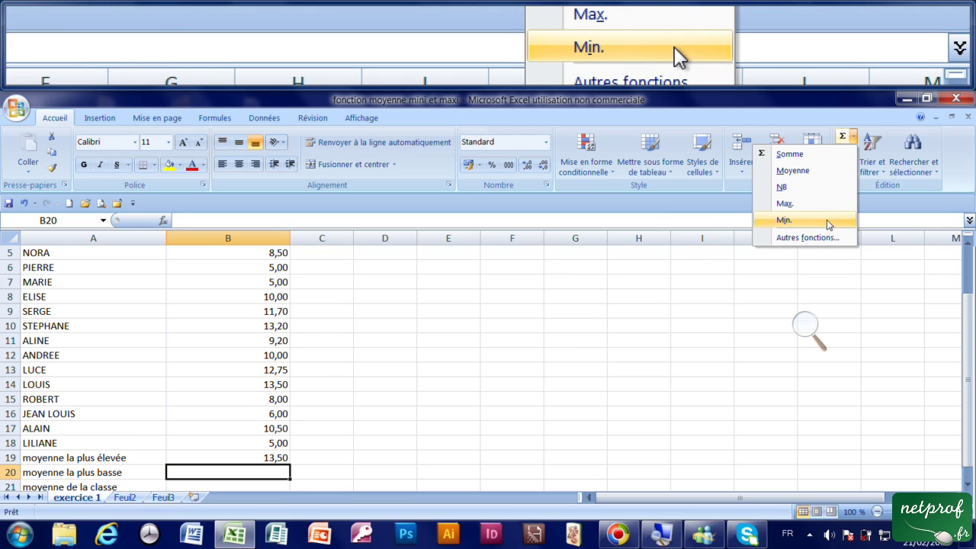
click(785, 220)
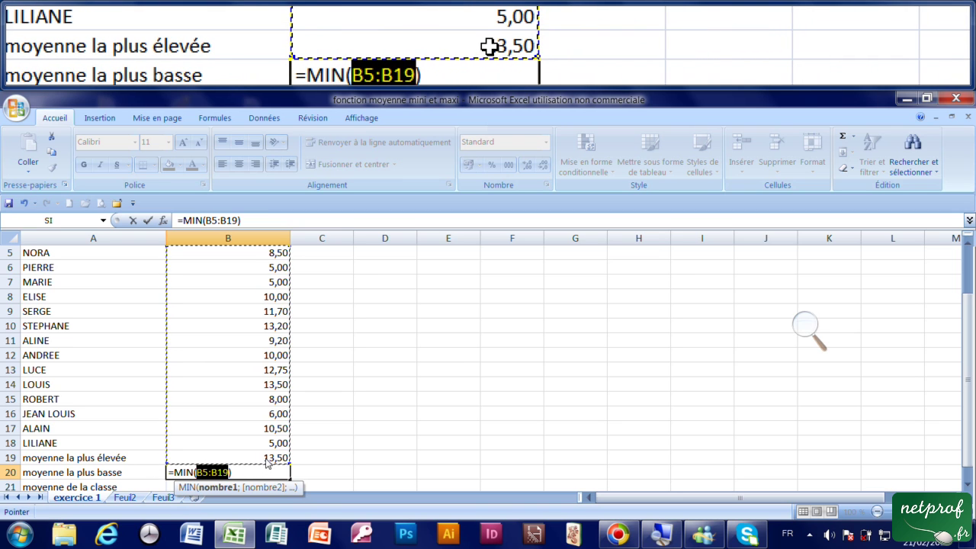
click(256, 257)
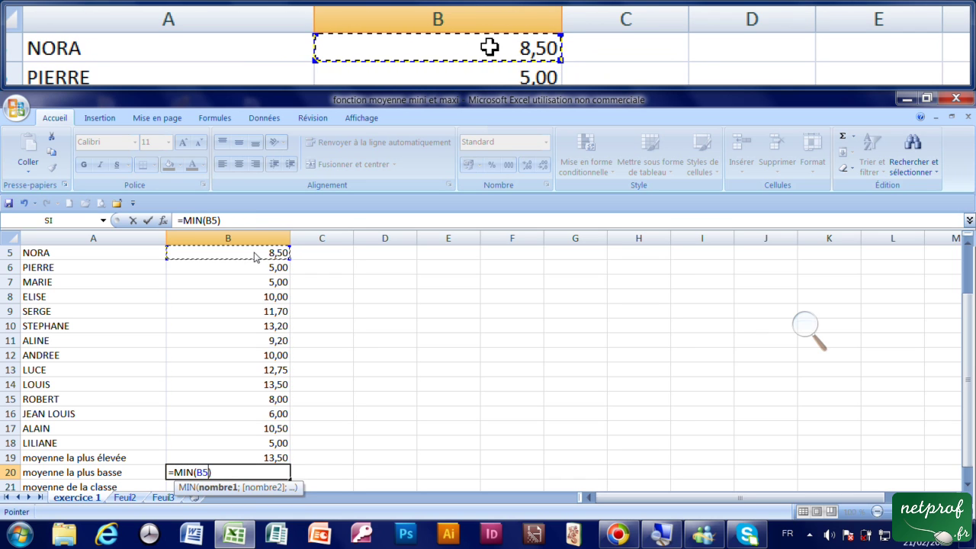
drag(256, 264, 265, 444)
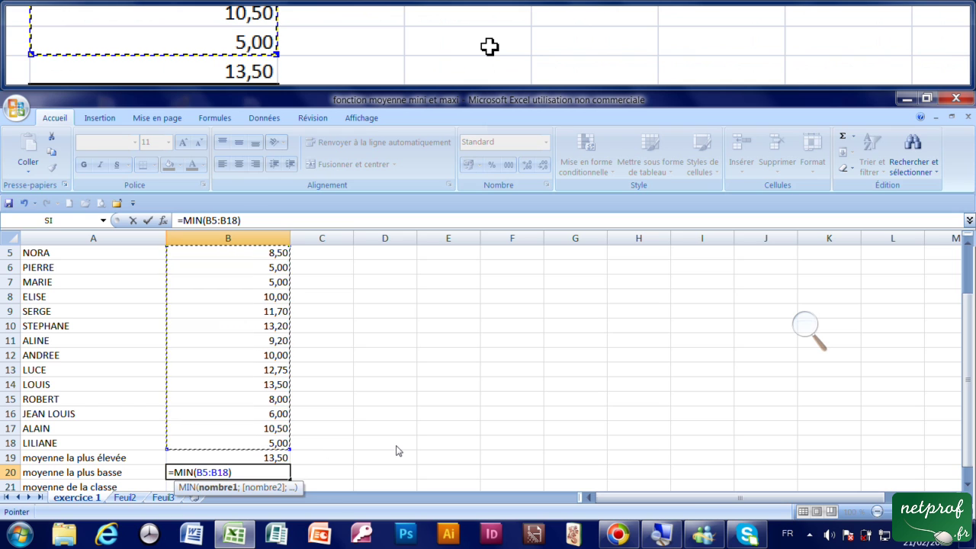
key(Return)
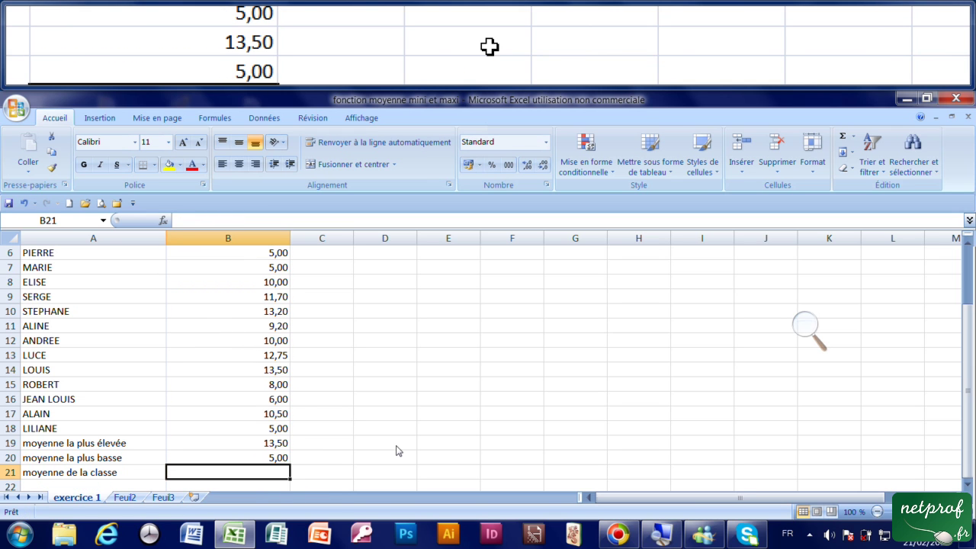
click(253, 459)
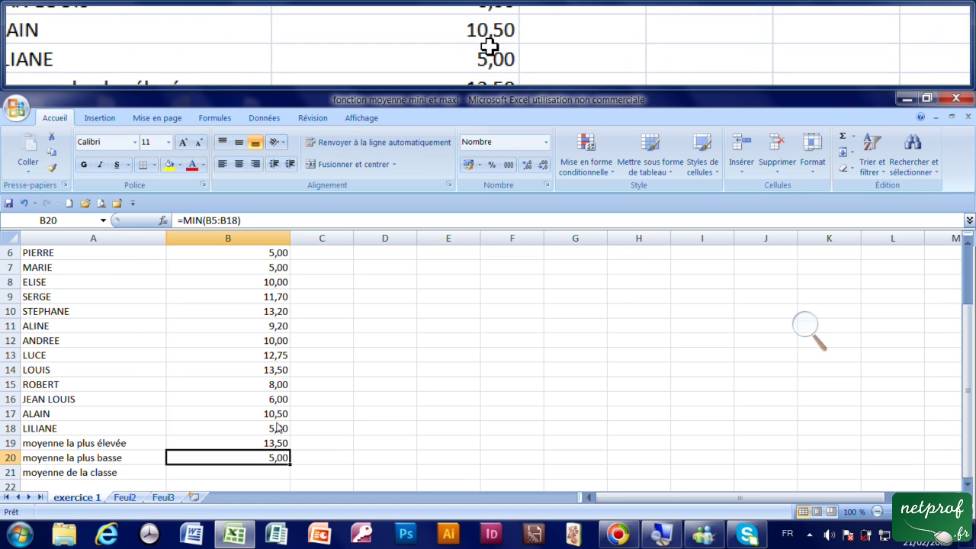
- Calculate the class average in B21 with the Moyenne function, restricting its range to B5:B18
click(268, 477)
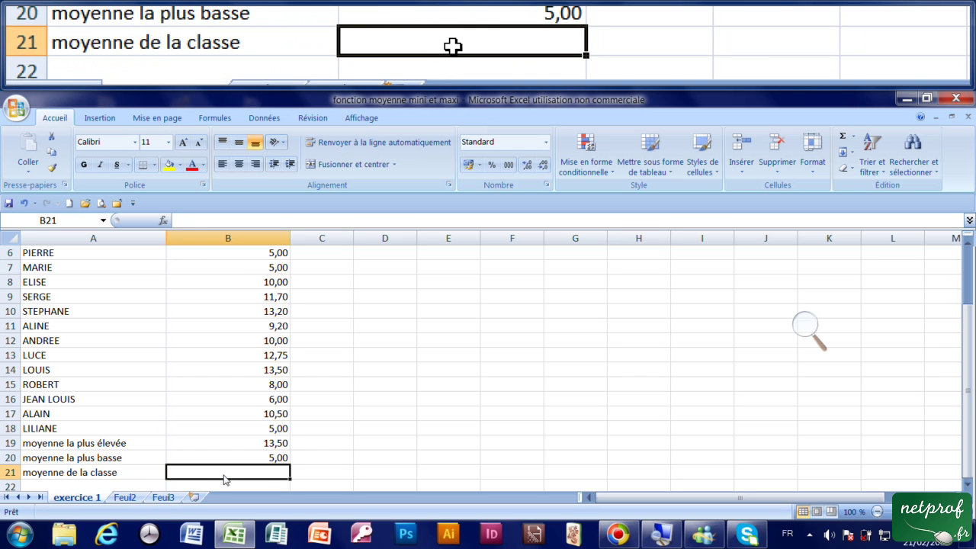
click(854, 138)
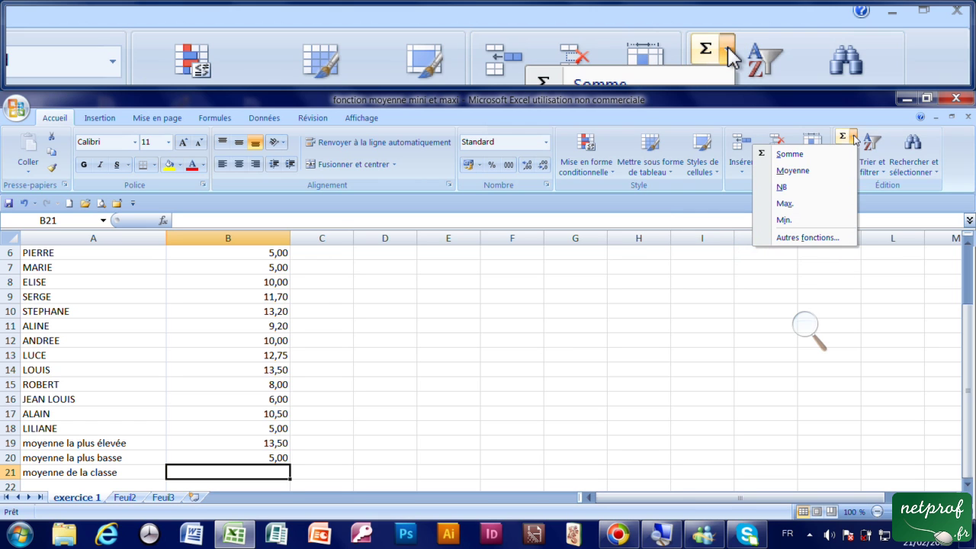
click(816, 172)
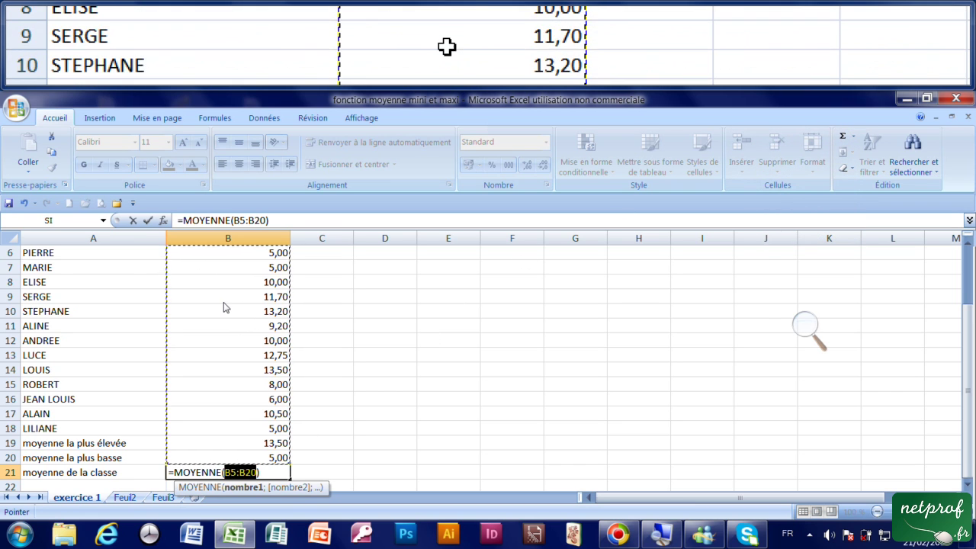
scroll(225, 307, up, 2)
scroll(225, 308, down, 1)
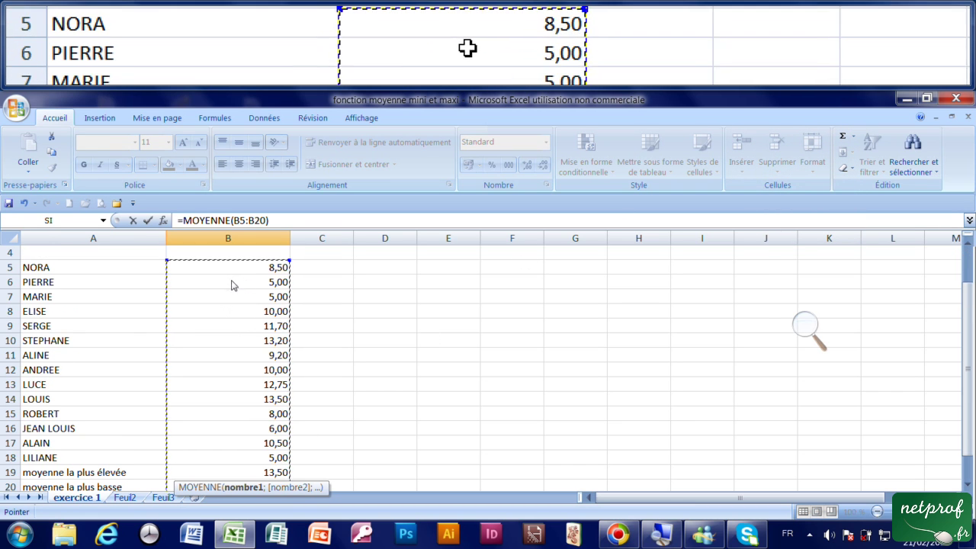
scroll(274, 454, down, 1)
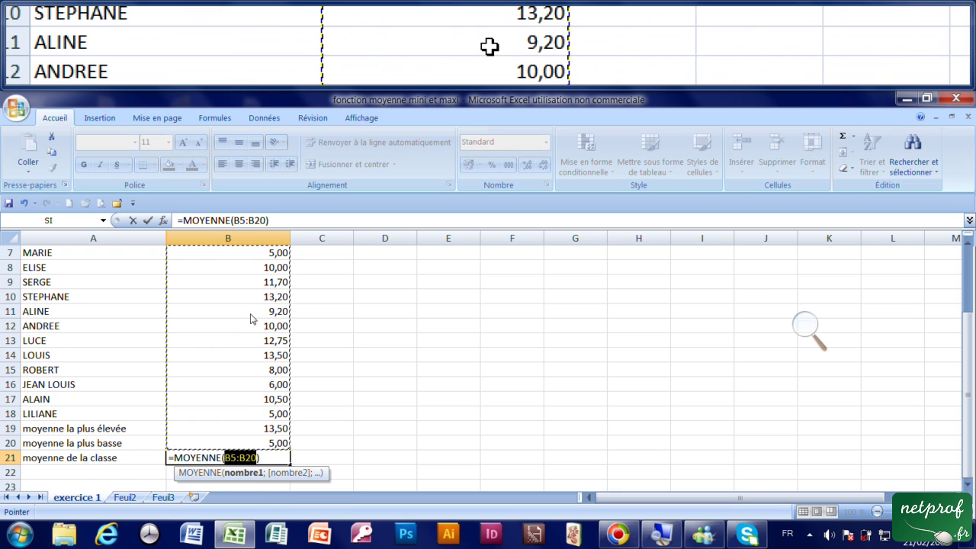
scroll(252, 319, up, 1)
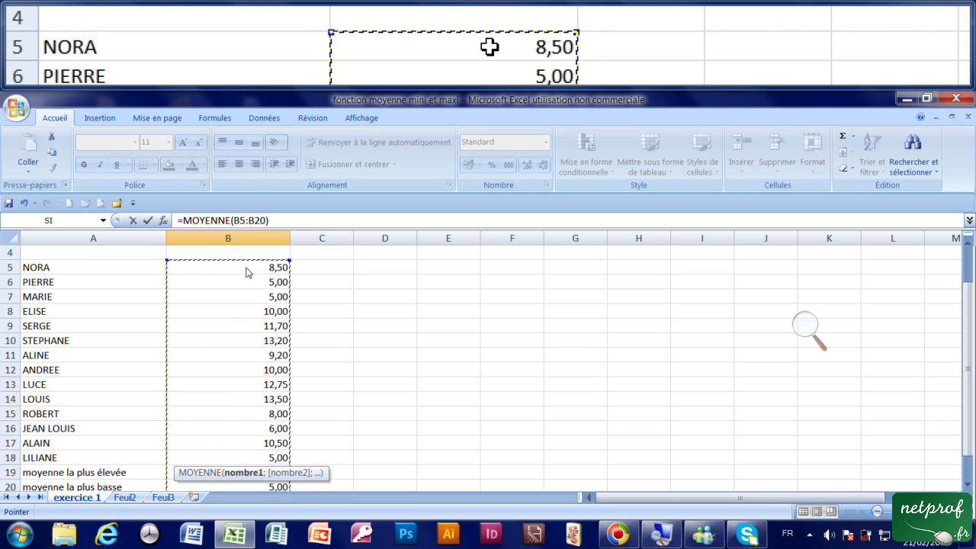
drag(246, 272, 246, 458)
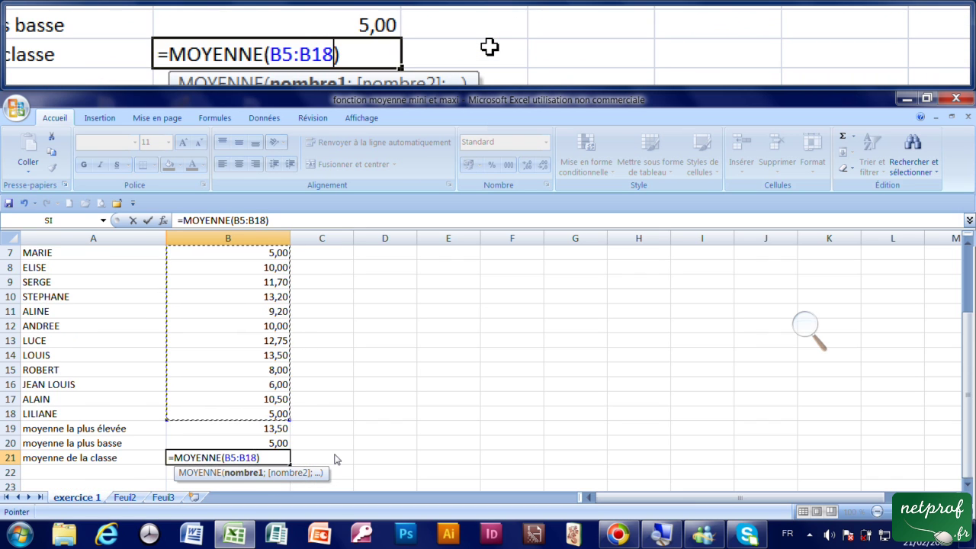
scroll(334, 459, down, 1)
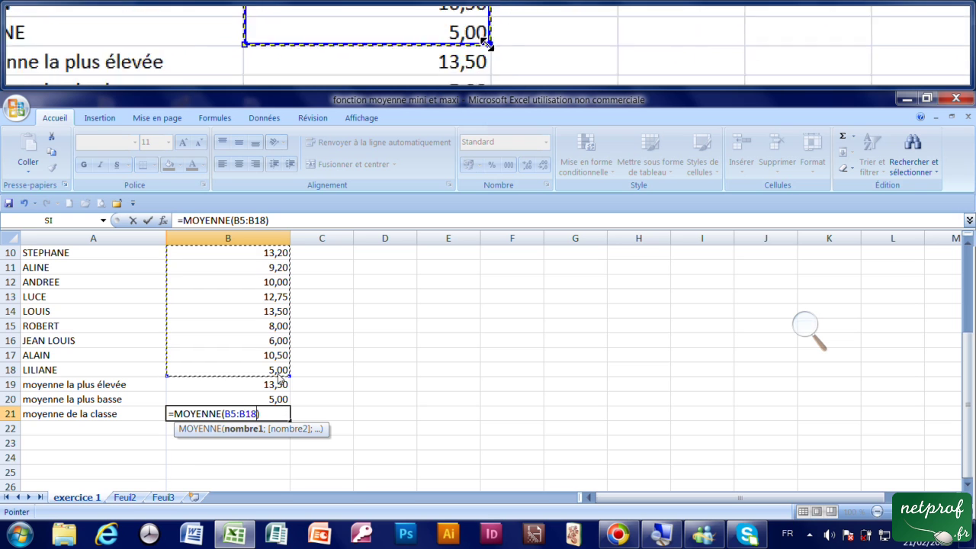
scroll(253, 278, up, 1)
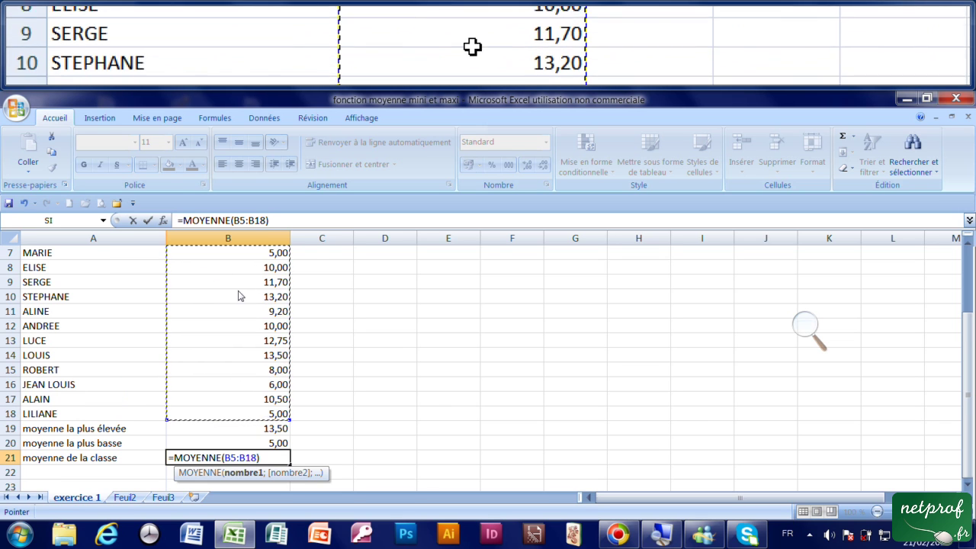
scroll(239, 272, up, 1)
scroll(248, 288, down, 1)
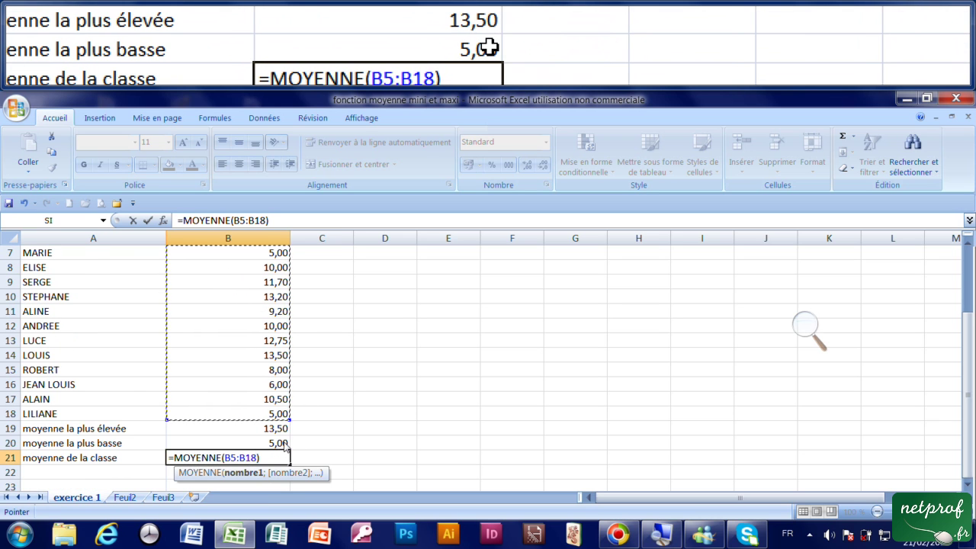
key(Return)
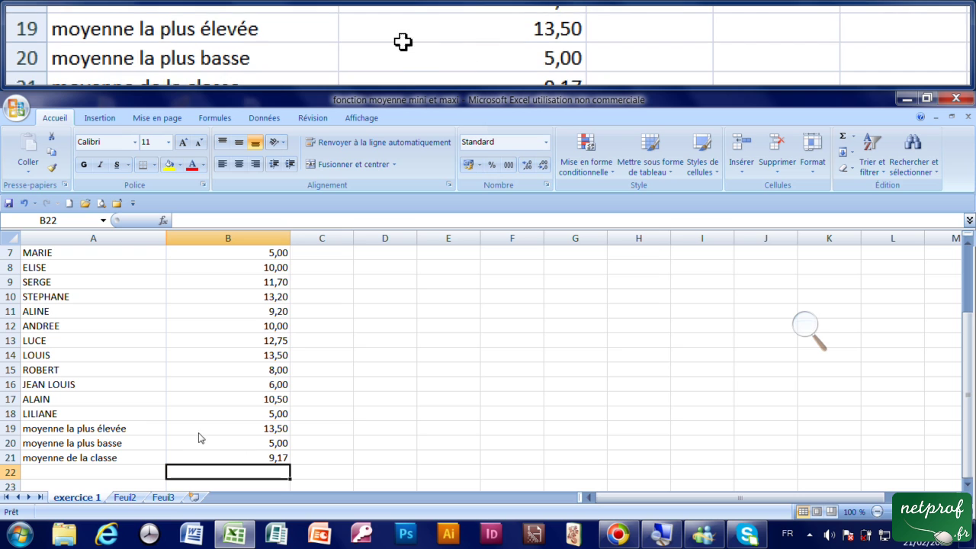
- Review the formulas in B19, B20 and B21 against the students' averages in column B
click(236, 430)
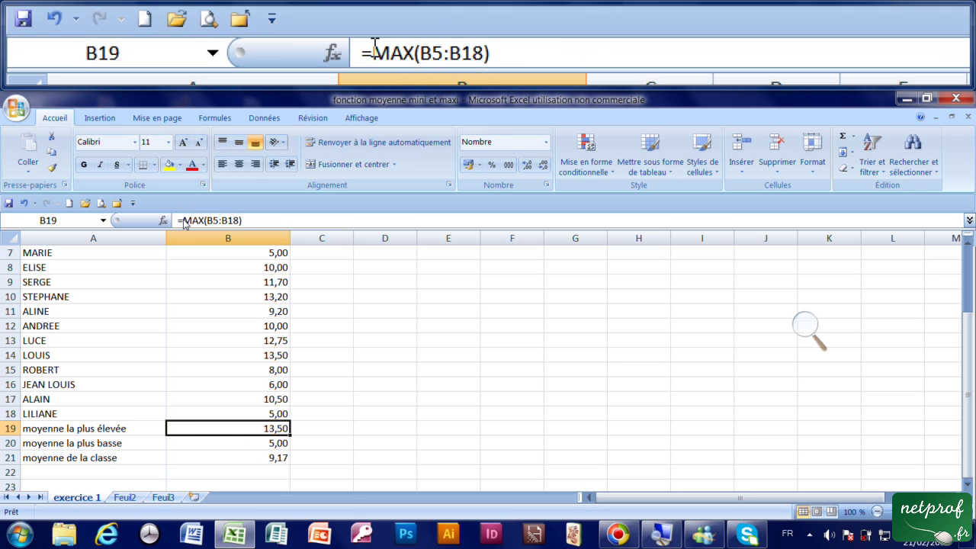
scroll(271, 259, up, 1)
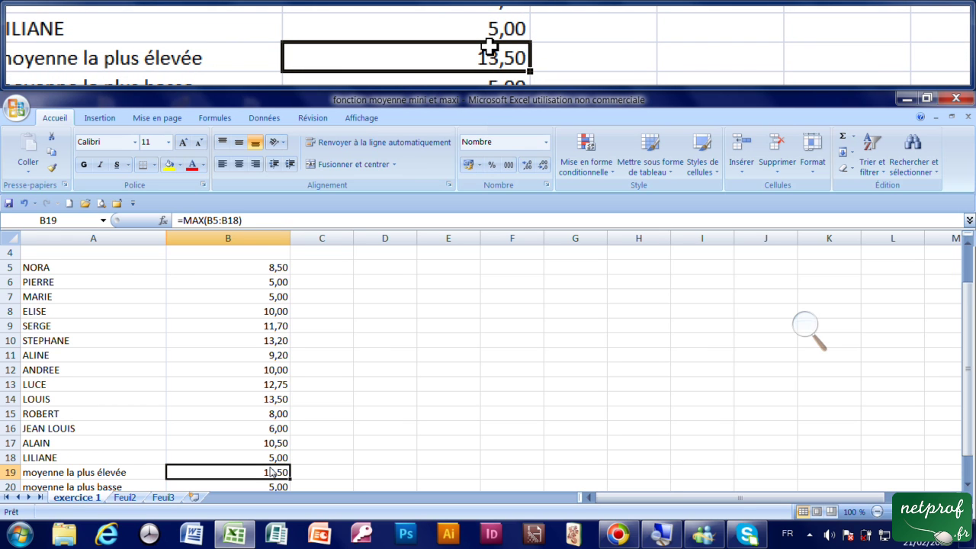
scroll(270, 473, down, 1)
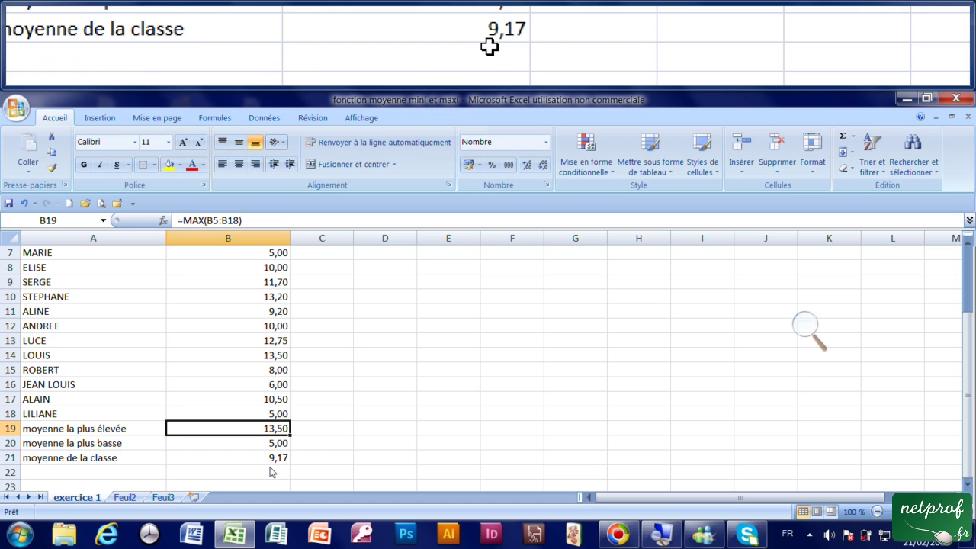
click(272, 447)
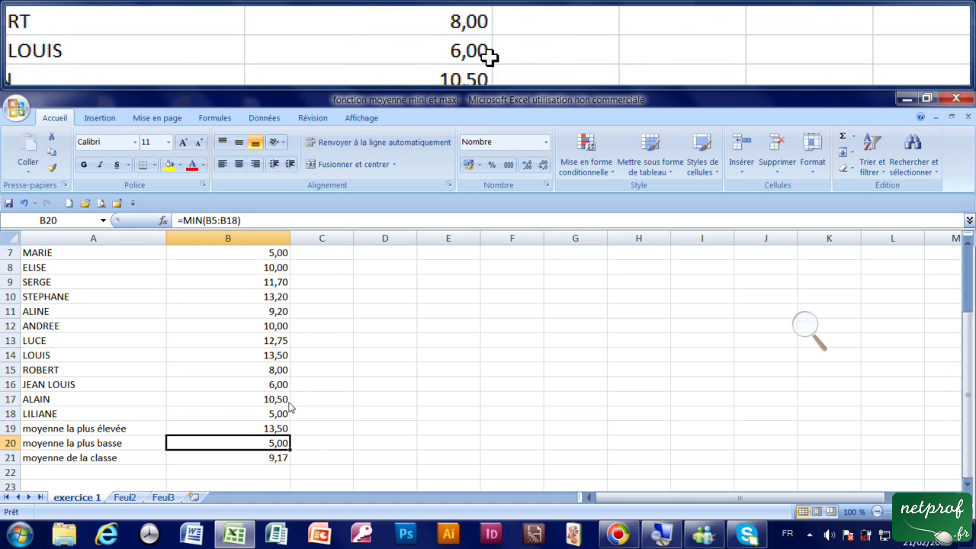
scroll(278, 259, up, 1)
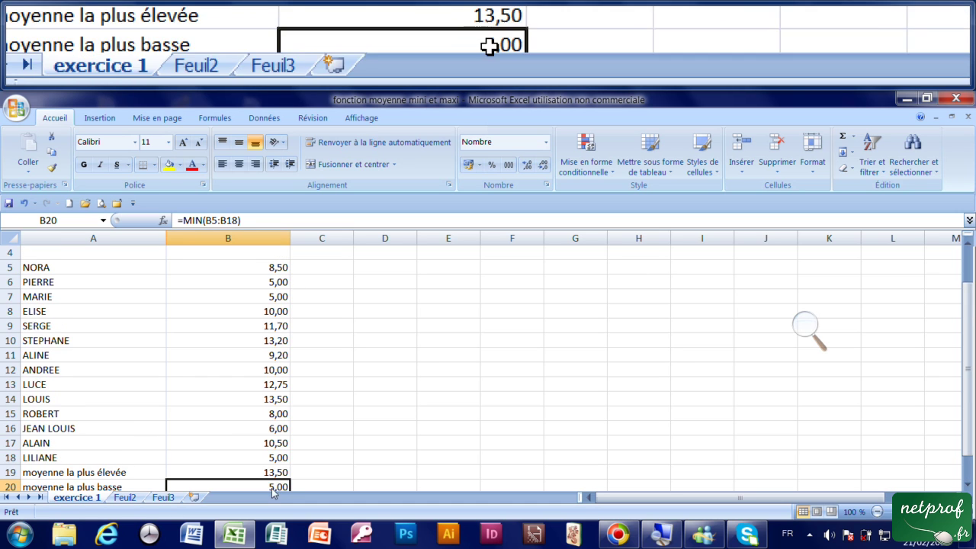
scroll(275, 488, down, 1)
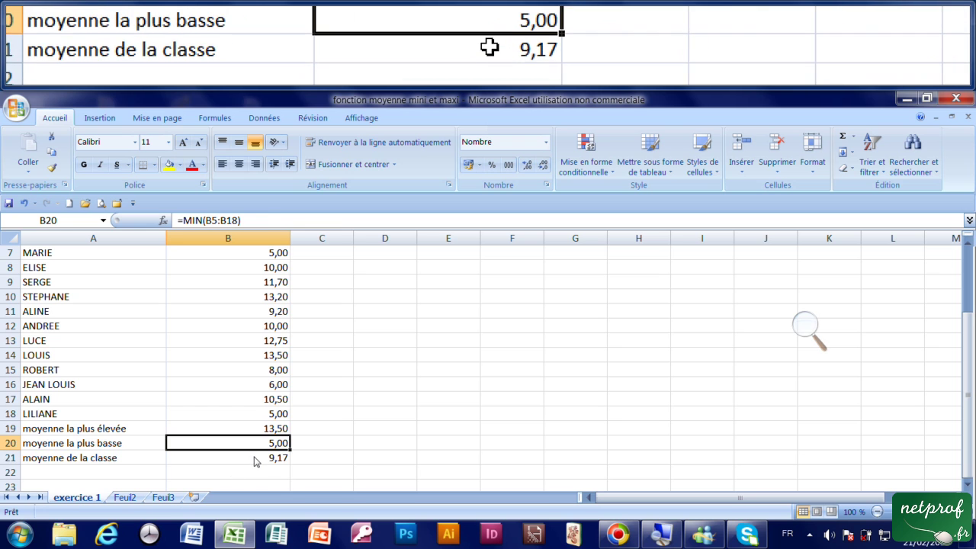
click(256, 457)
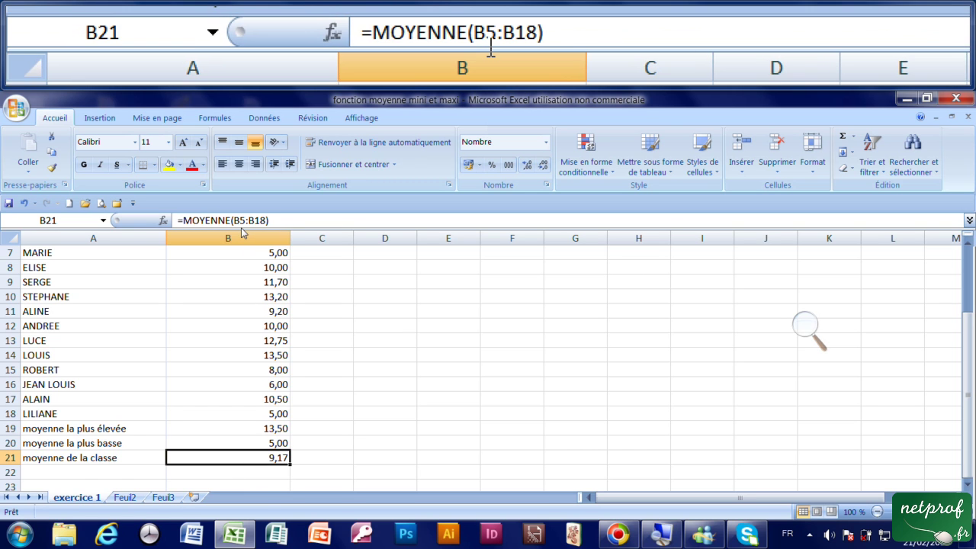
scroll(267, 268, up, 1)
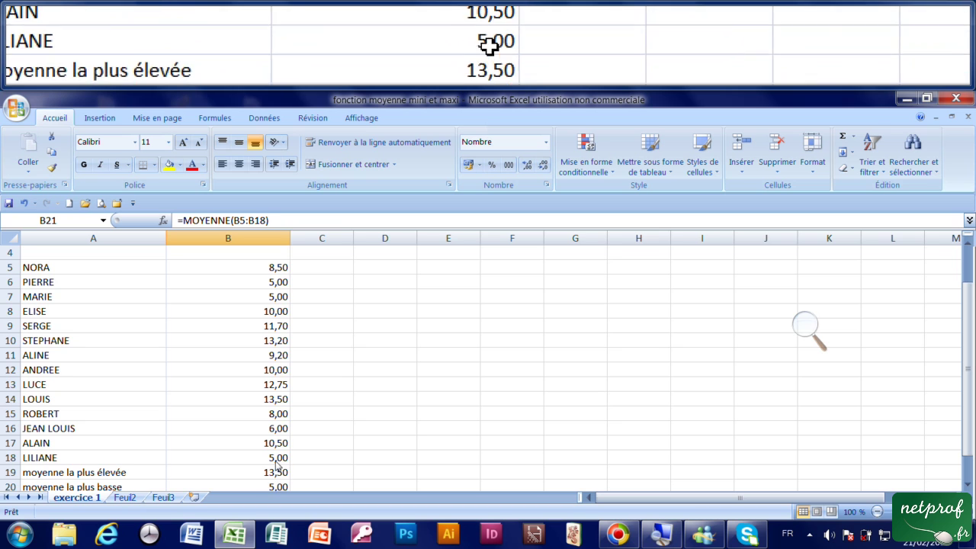
scroll(290, 294, down, 2)
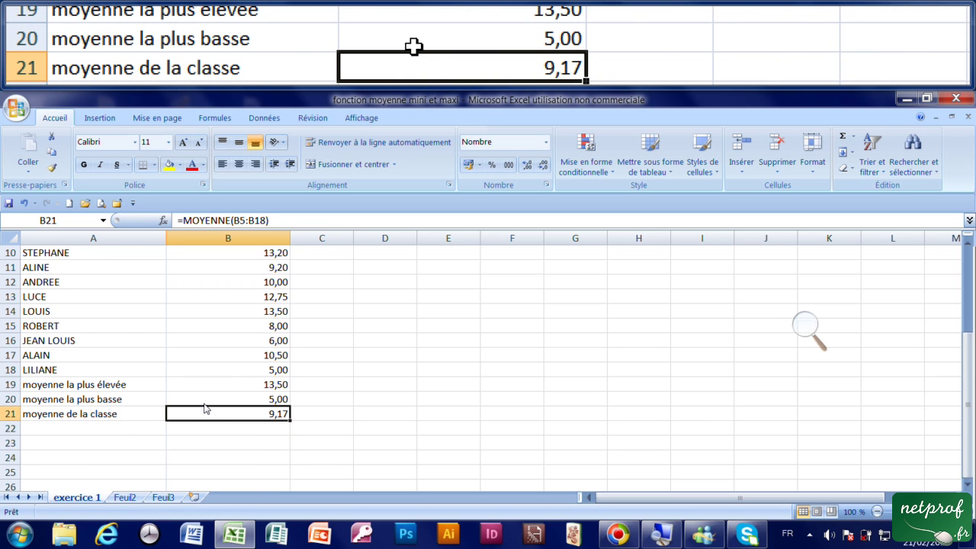
scroll(204, 410, up, 3)
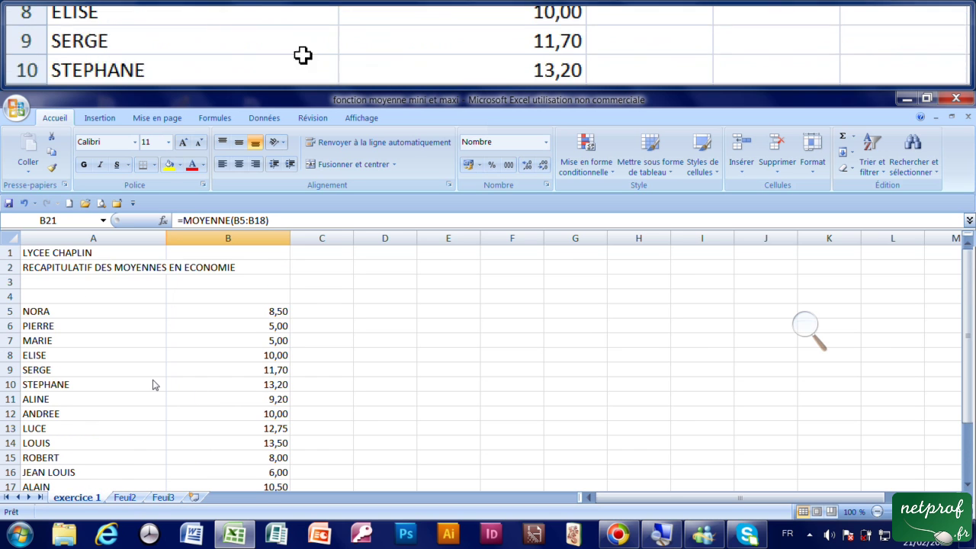
- Open the sheet Feuil2 and rename it "note seconde"
scroll(152, 412, down, 1)
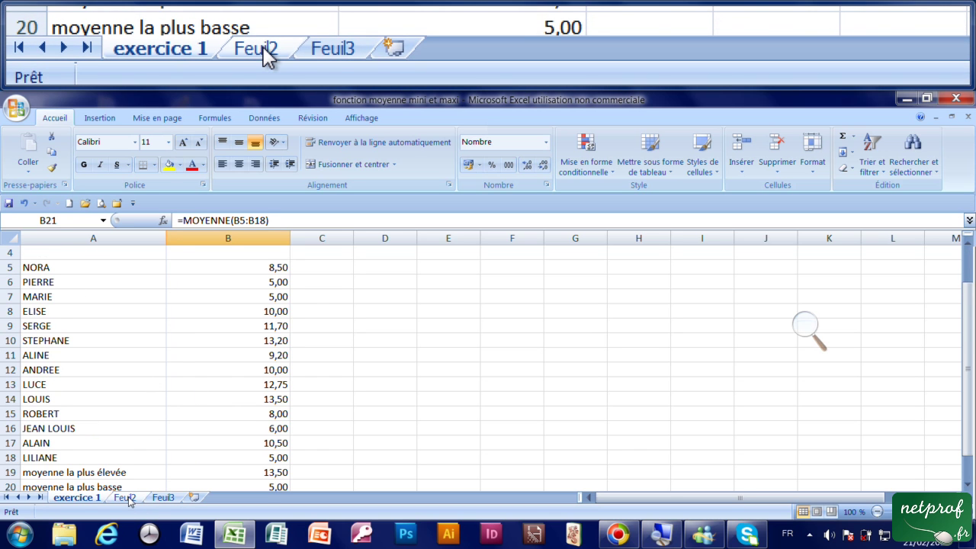
click(126, 498)
double_click(126, 498)
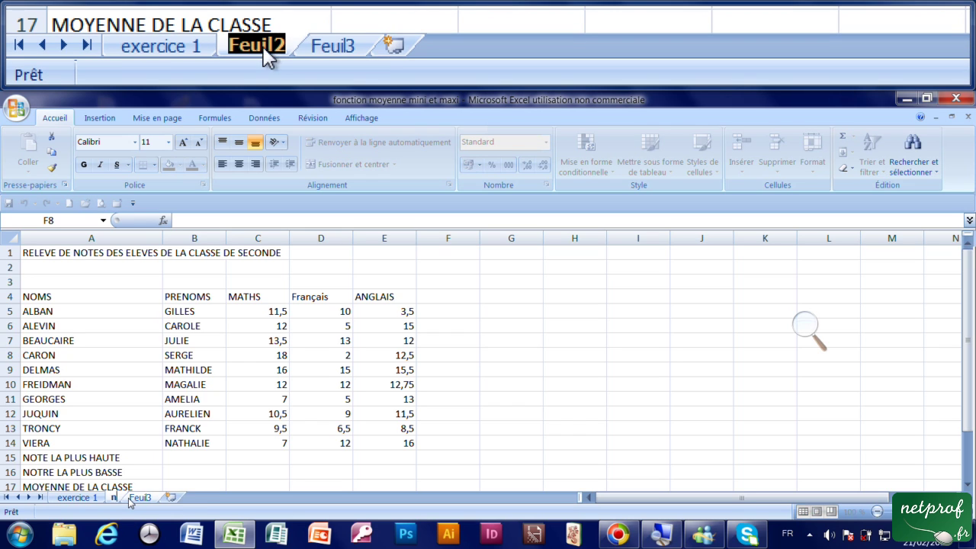
text(note seconde)
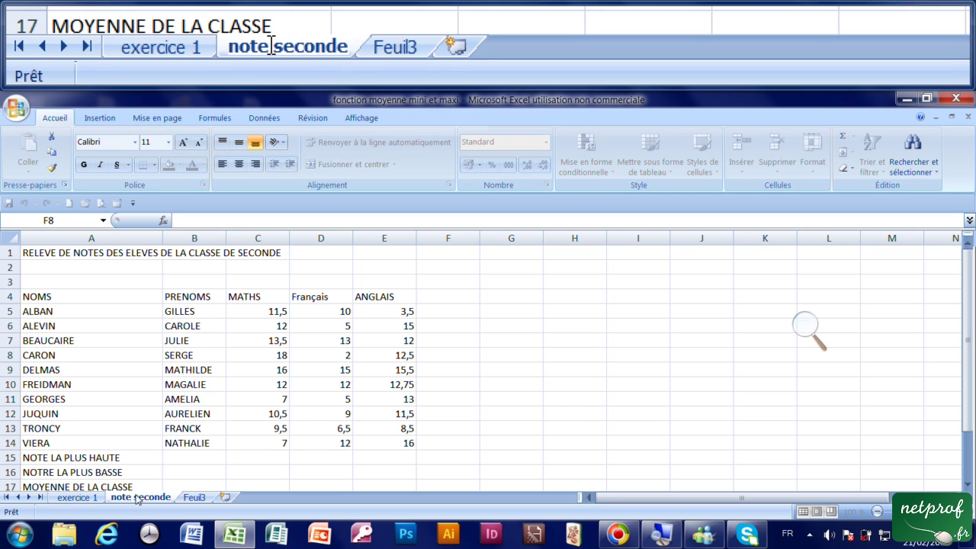
click(174, 473)
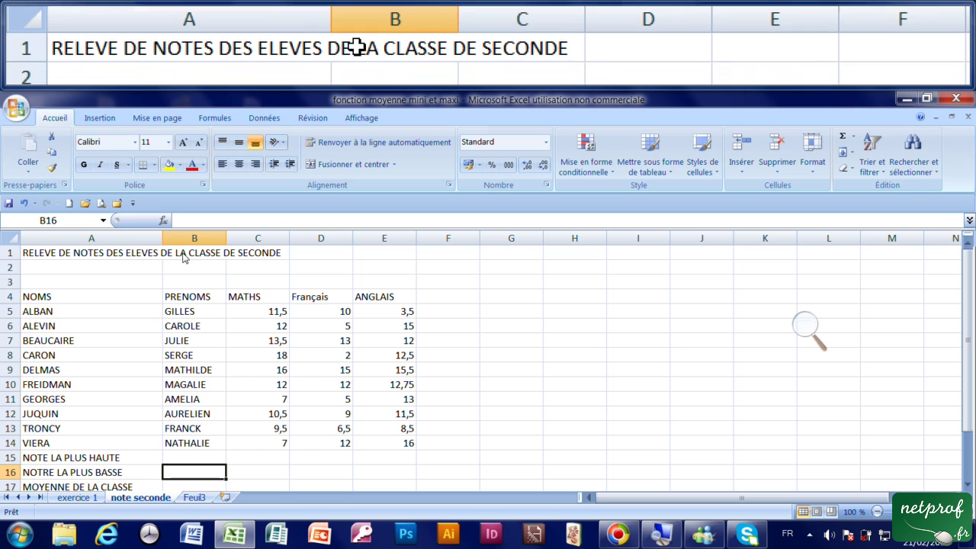
- Calculate the highest maths grade in C15 with the Max function over C5:C14
scroll(267, 298, down, 1)
scroll(267, 300, up, 1)
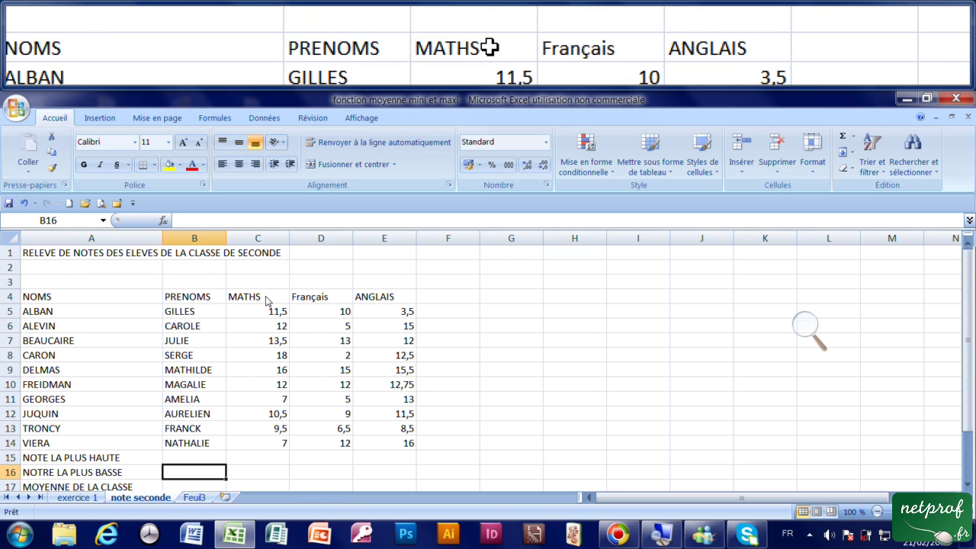
scroll(213, 351, down, 1)
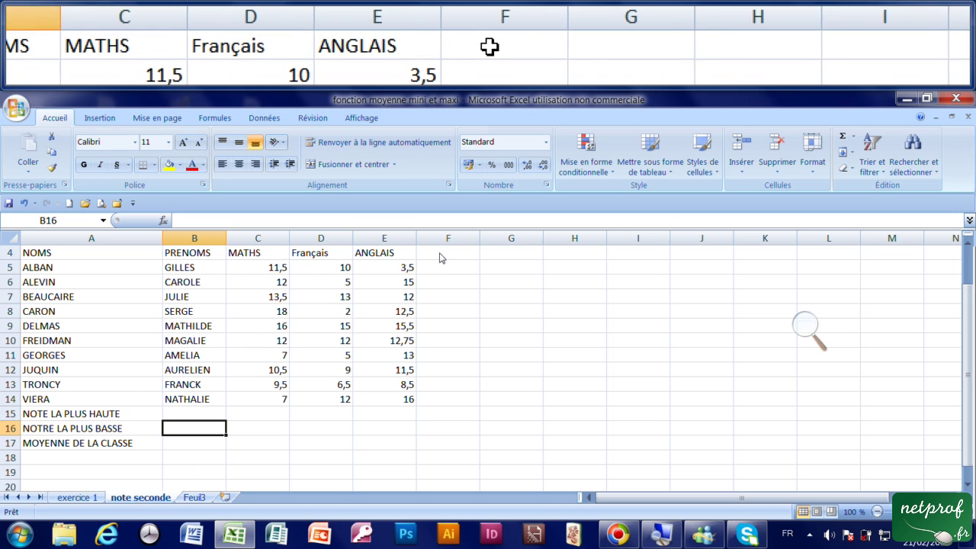
click(270, 413)
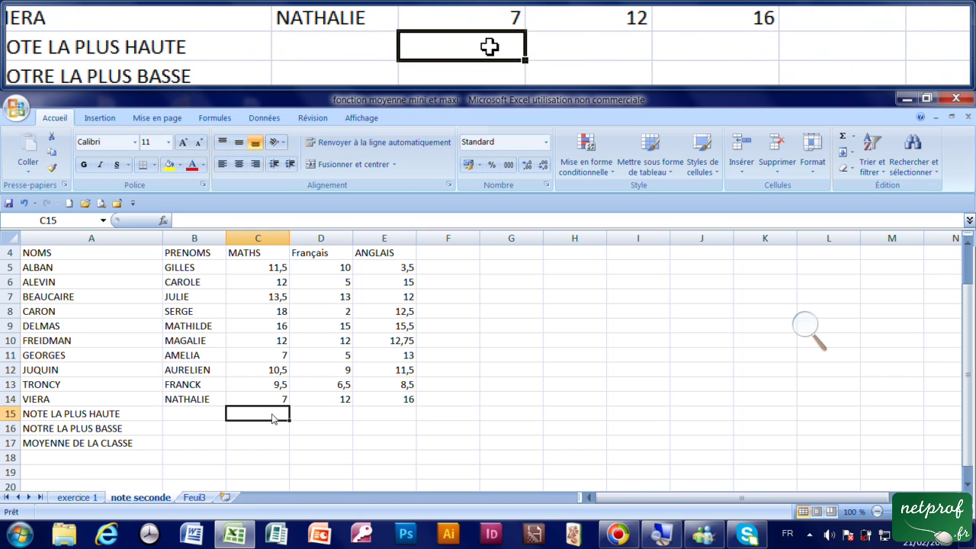
click(855, 138)
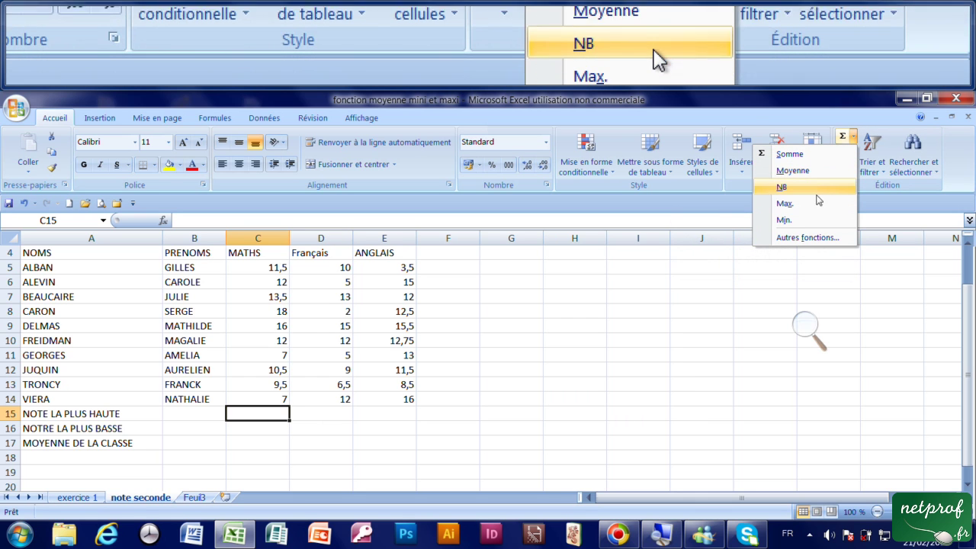
click(817, 205)
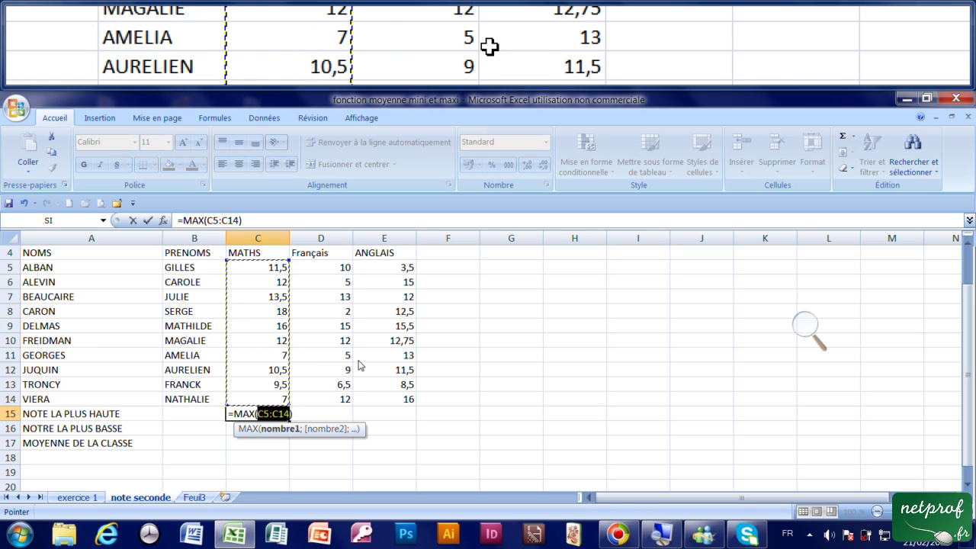
key(Return)
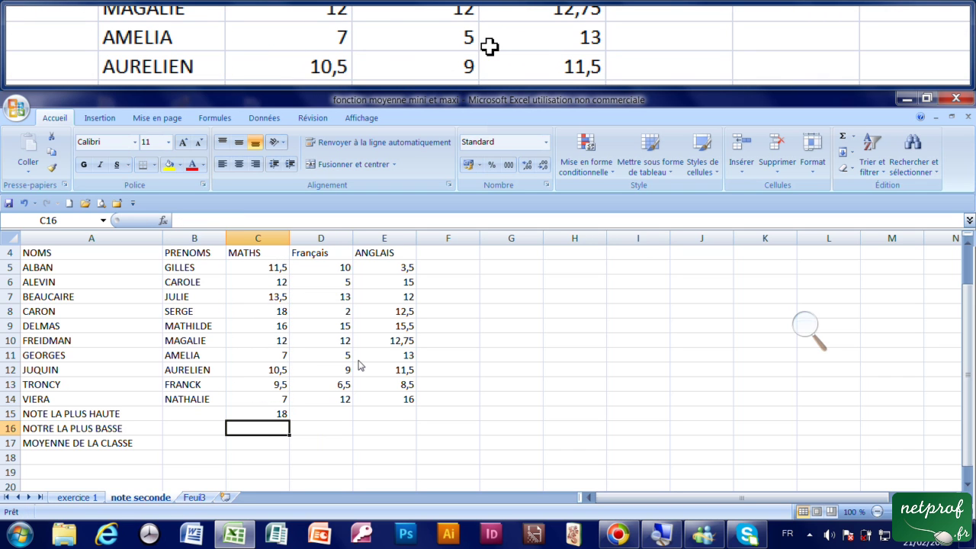
- Copy the Max formula from C15 across to D15:E15 and check the formulas for Français and ANGLAIS
click(275, 416)
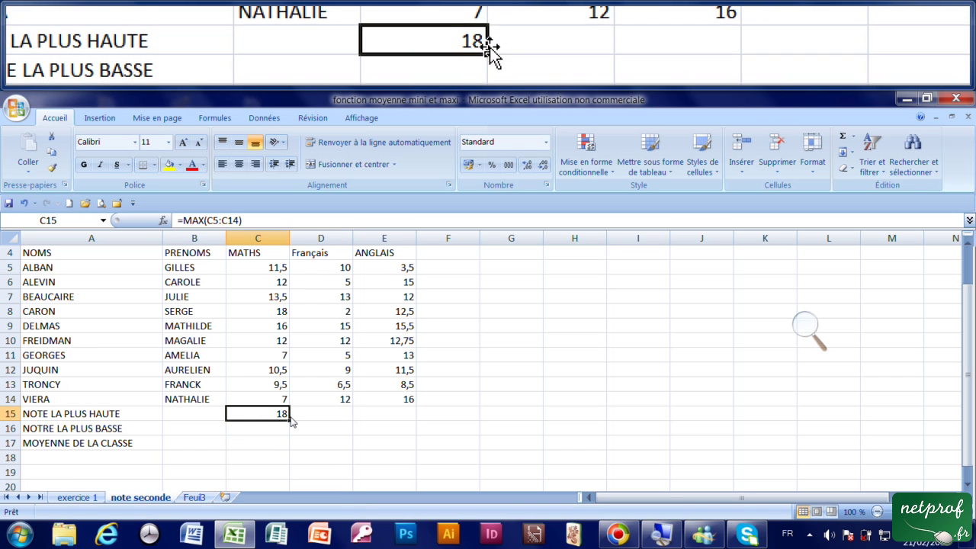
drag(291, 421, 331, 426)
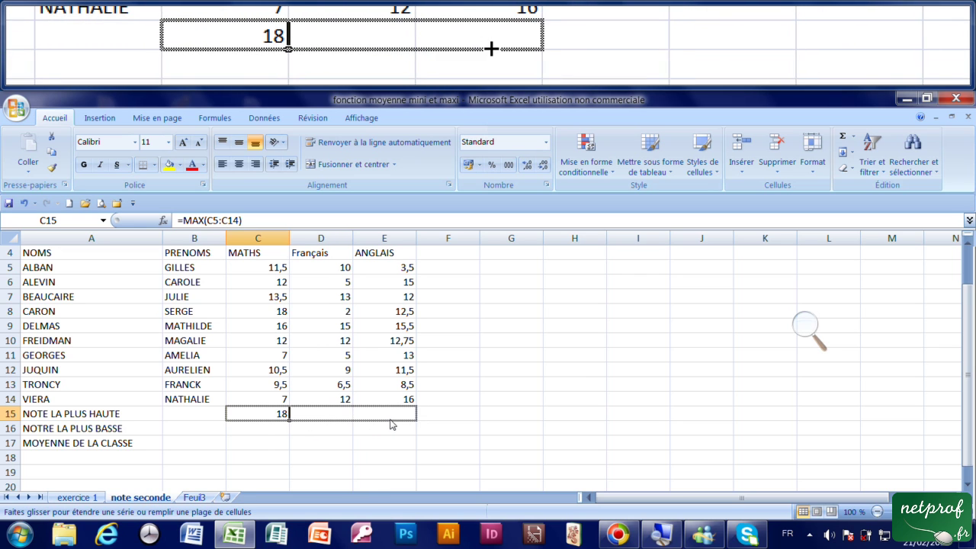
drag(391, 425, 392, 426)
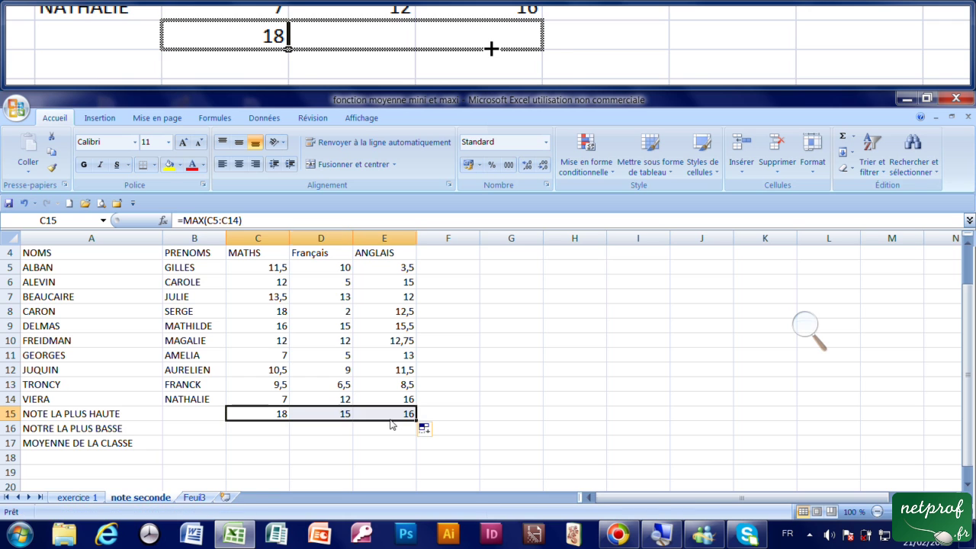
click(320, 419)
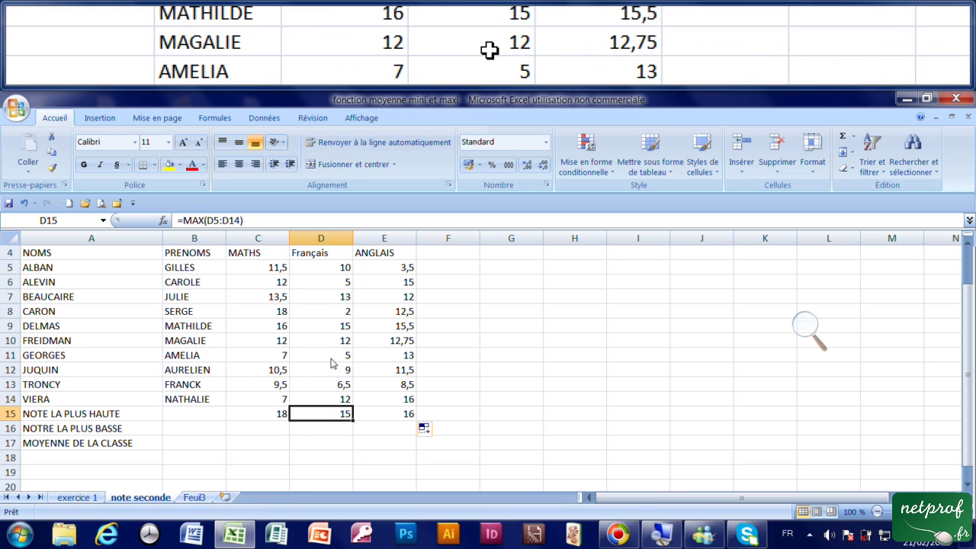
click(400, 414)
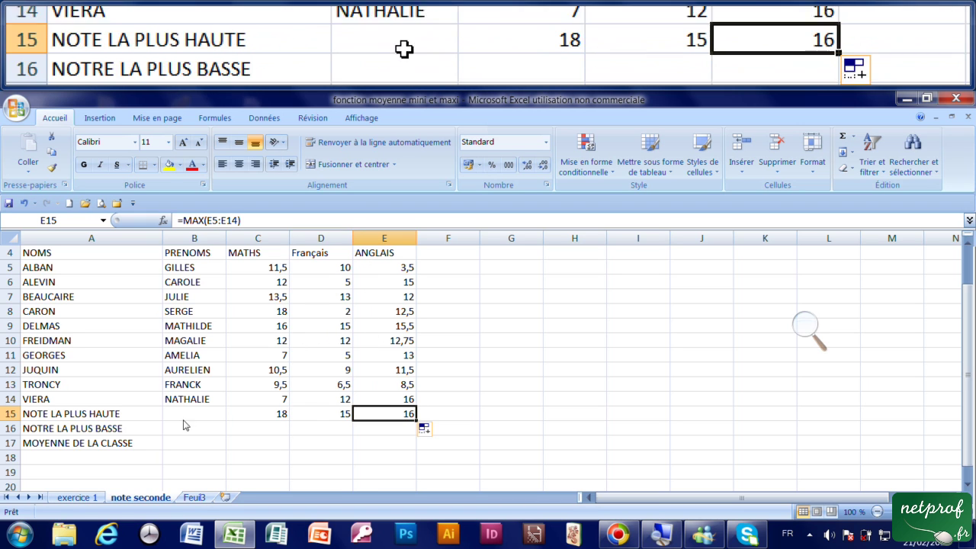
- Calculate the lowest maths grade in C16 with the Min function, restricting its range to C5:C14
click(281, 431)
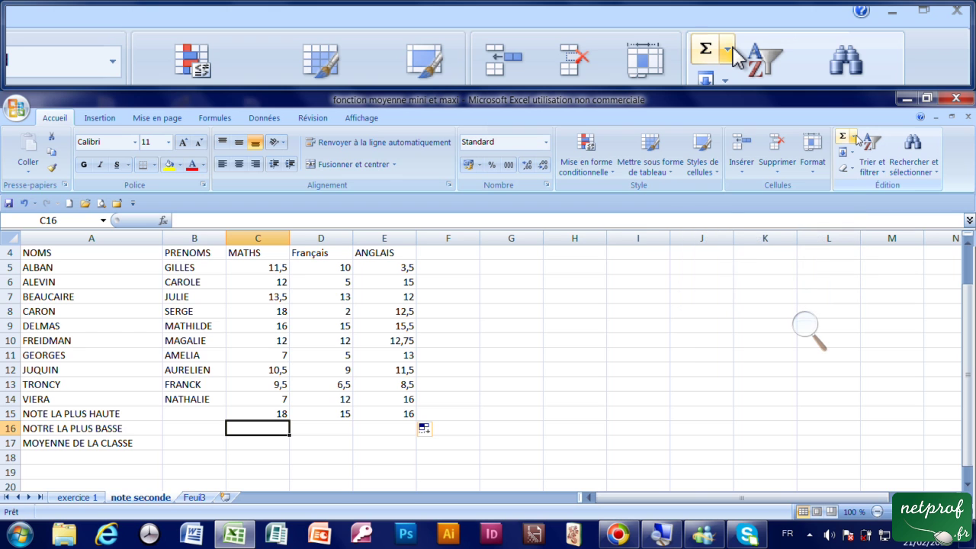
click(854, 137)
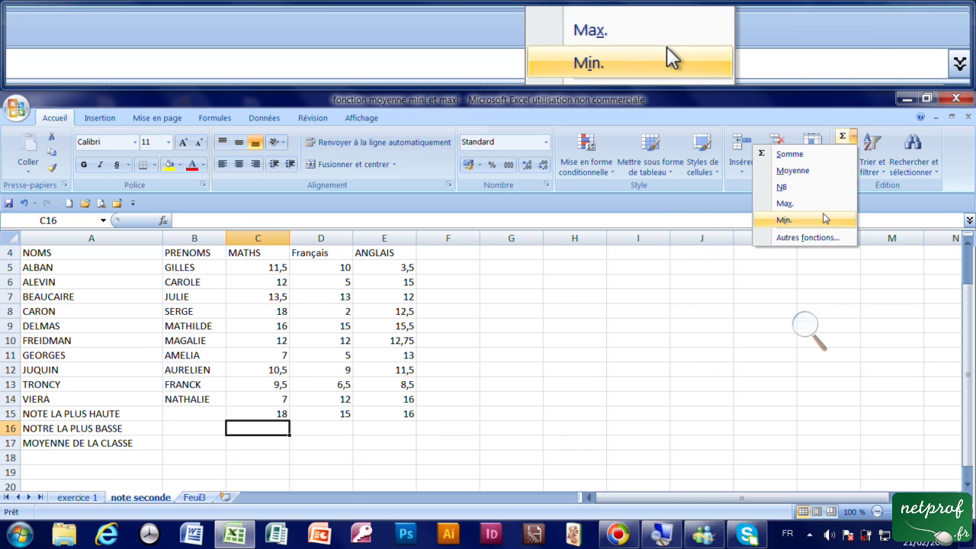
click(824, 220)
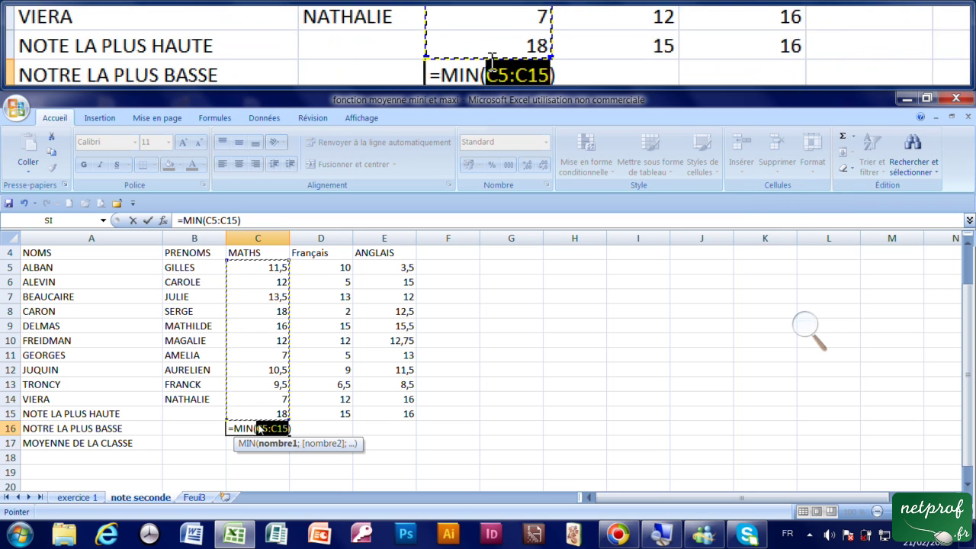
click(273, 273)
drag(272, 273, 287, 407)
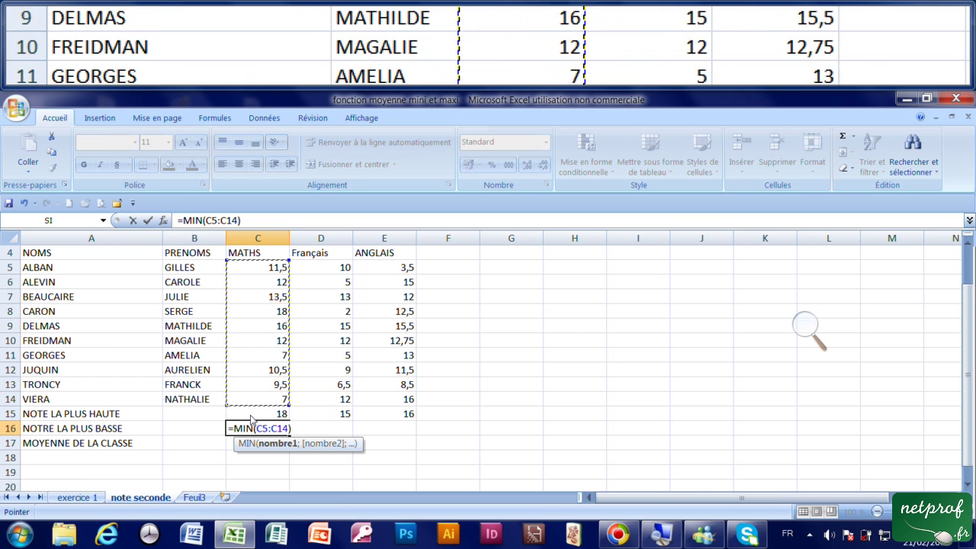
key(Return)
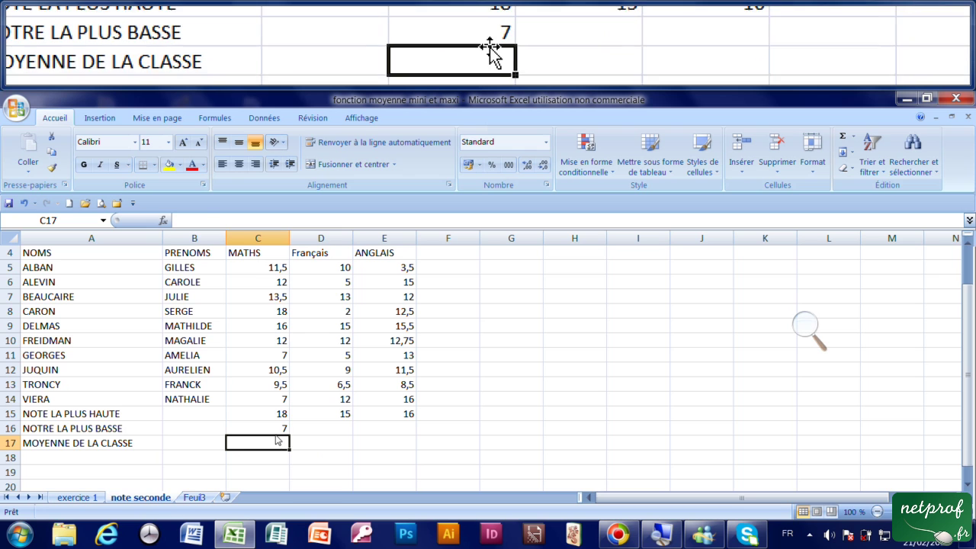
- Copy the Min formula from C16 across to D16:E16 and check the formulas for Français and ANGLAIS
click(279, 431)
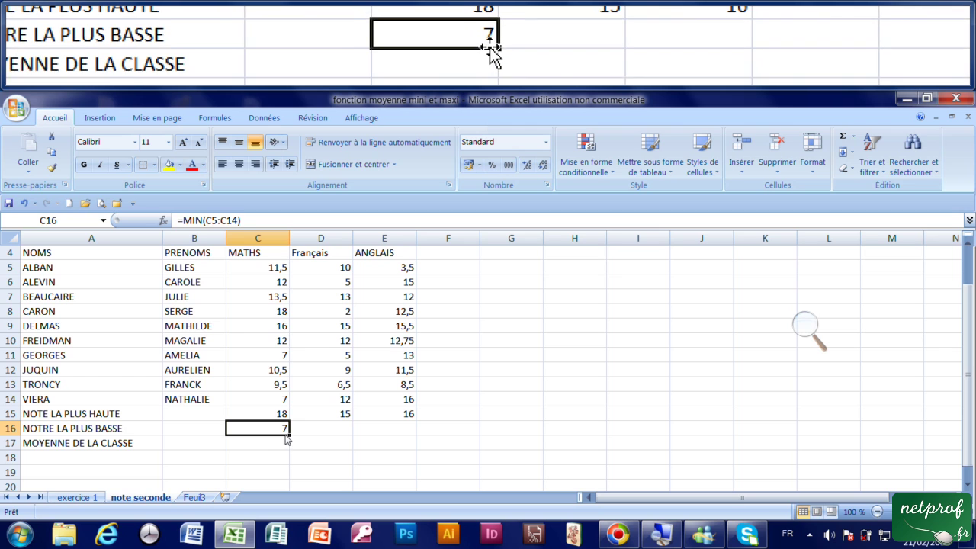
drag(291, 436, 397, 442)
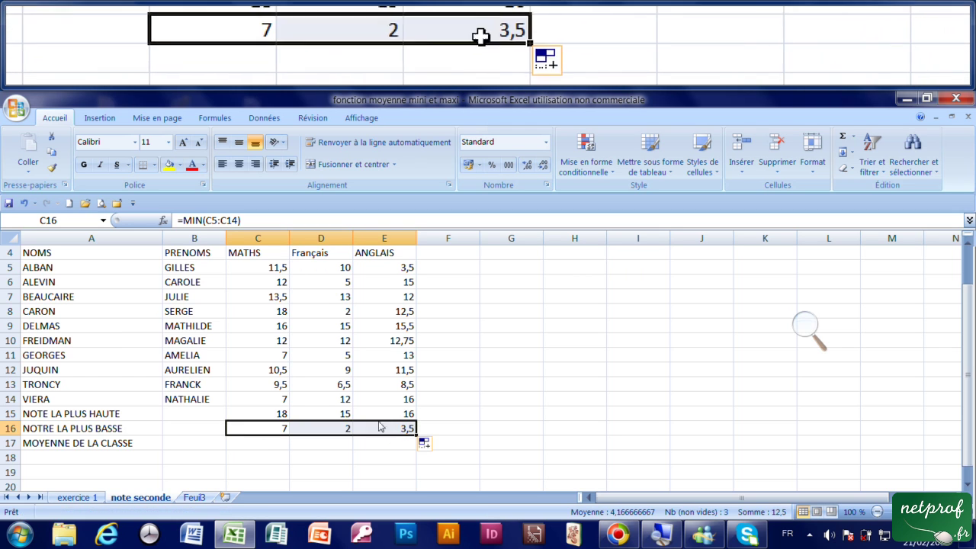
click(342, 431)
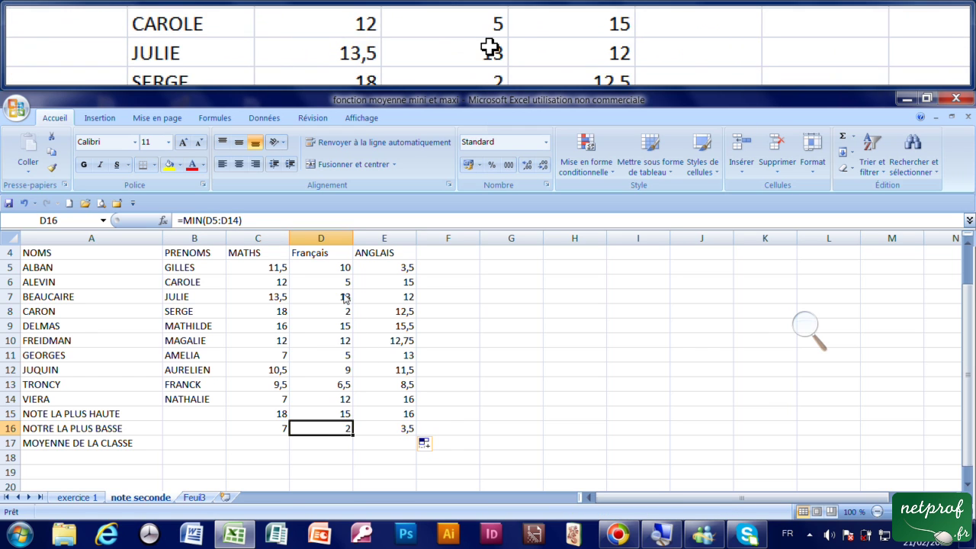
click(404, 431)
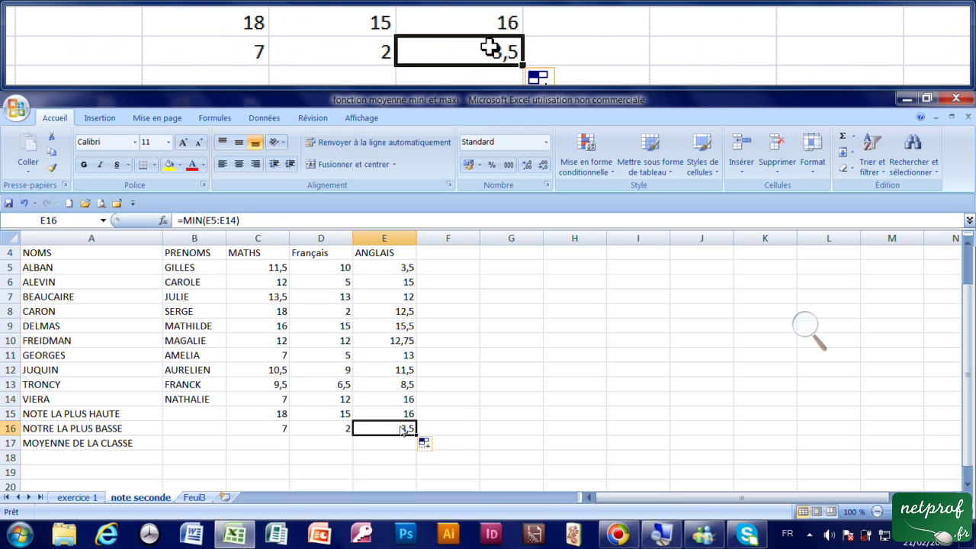
- Calculate the class average in maths in C17 with the Moyenne function, restricting its range to C5:C14
click(280, 444)
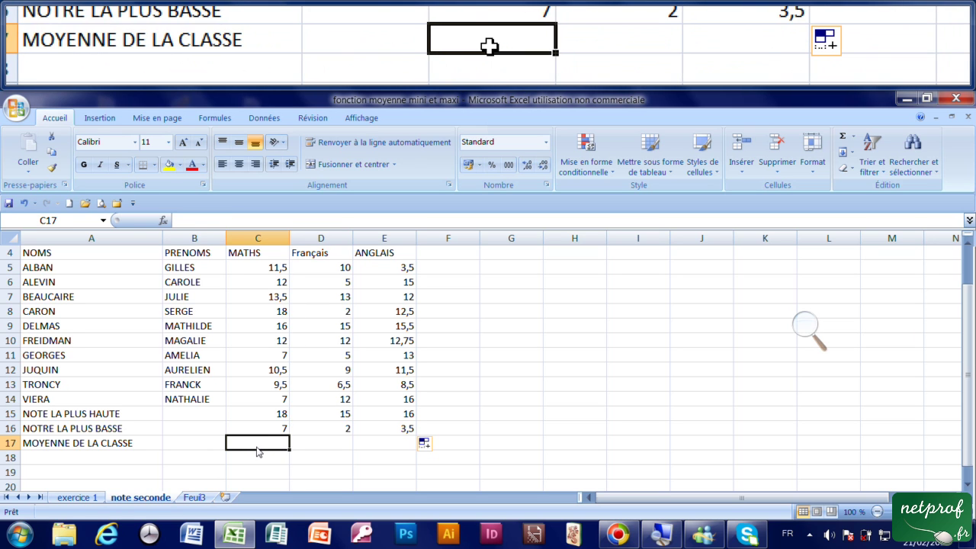
click(853, 140)
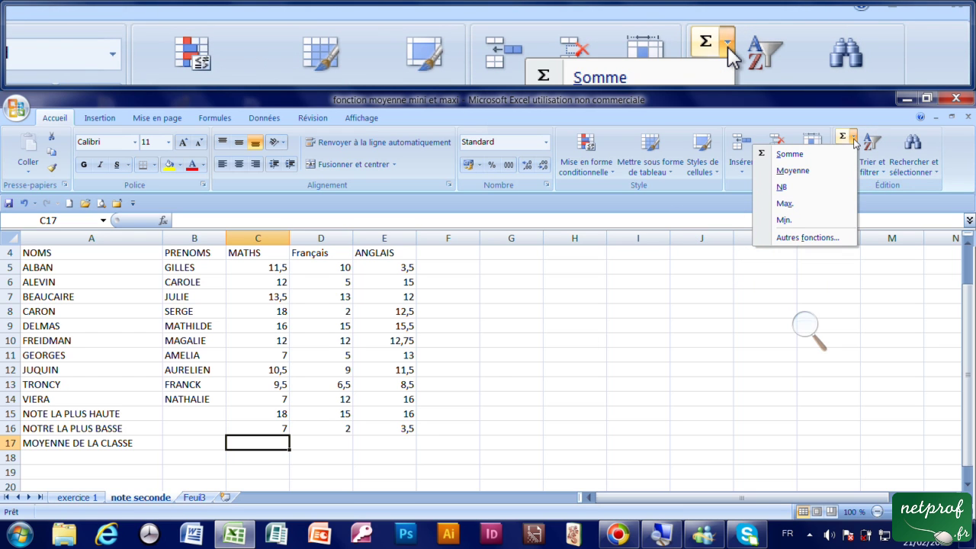
click(831, 176)
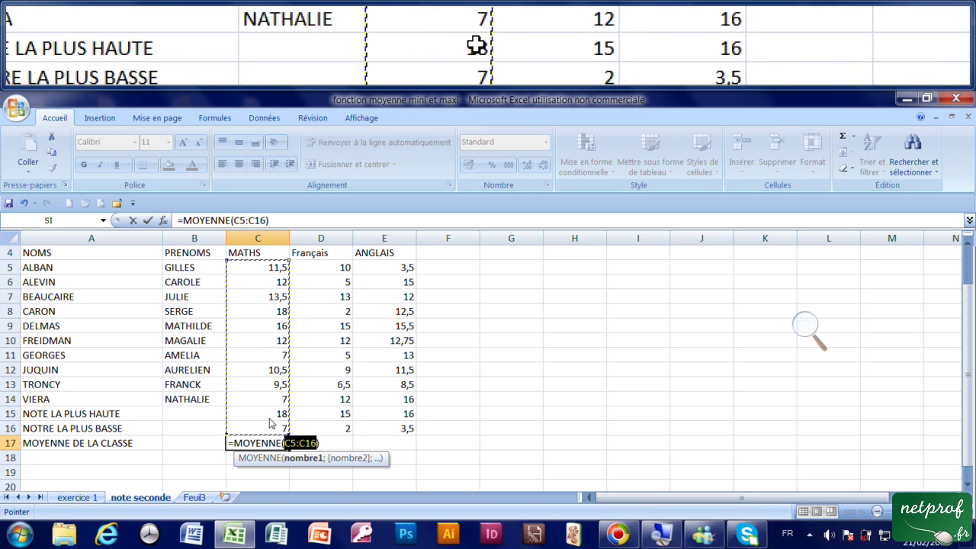
click(270, 273)
drag(272, 274, 285, 404)
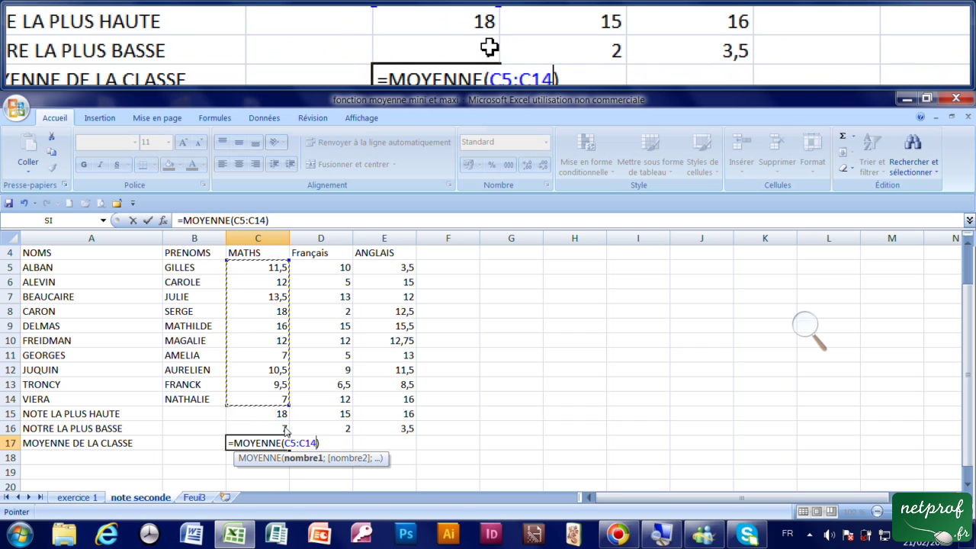
key(Return)
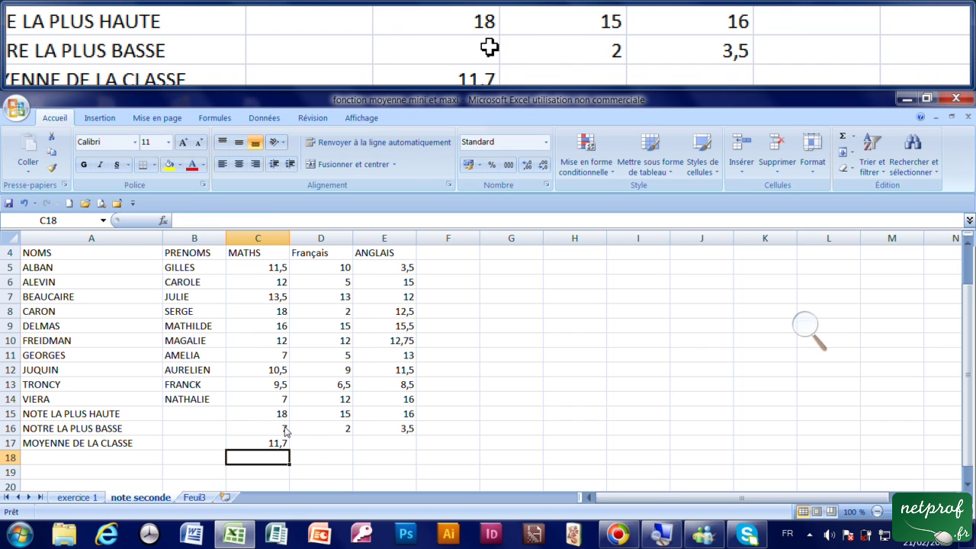
- Copy the Moyenne formula from C17 across to D17:E17 and check the formulas for Français and ANGLAIS
click(280, 449)
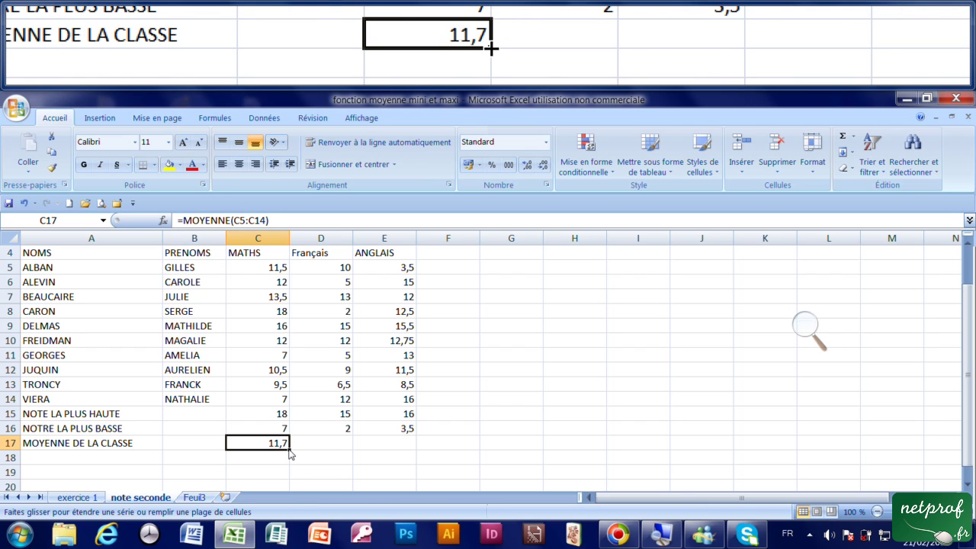
drag(290, 454, 405, 455)
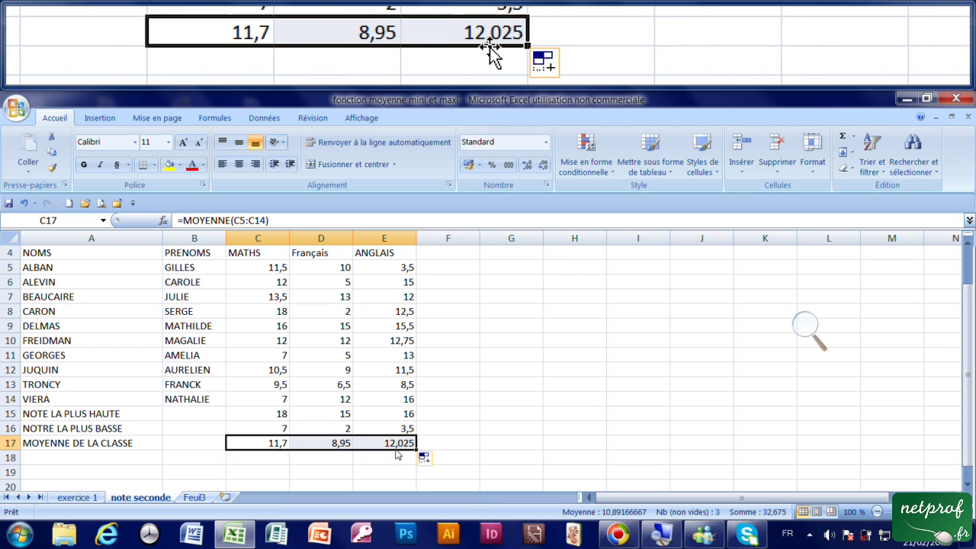
click(347, 448)
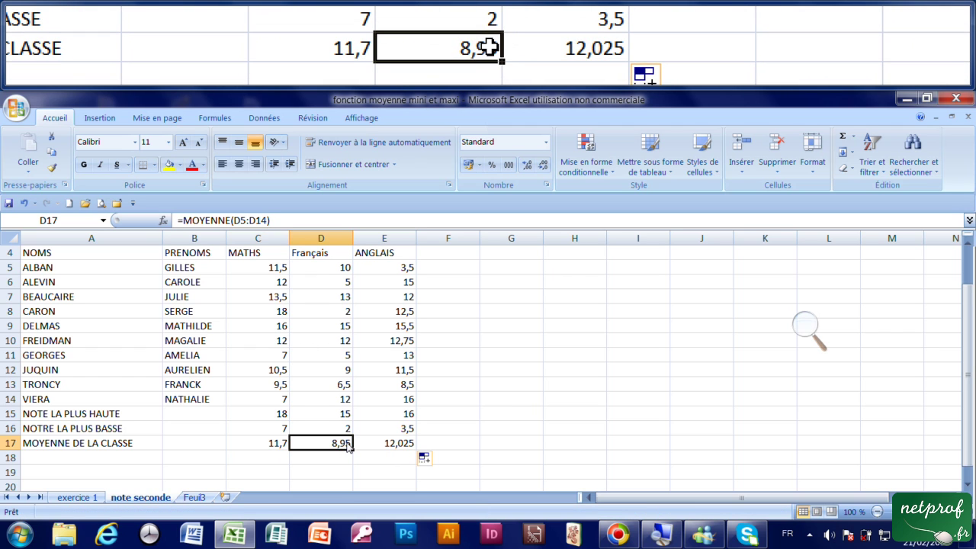
click(390, 447)
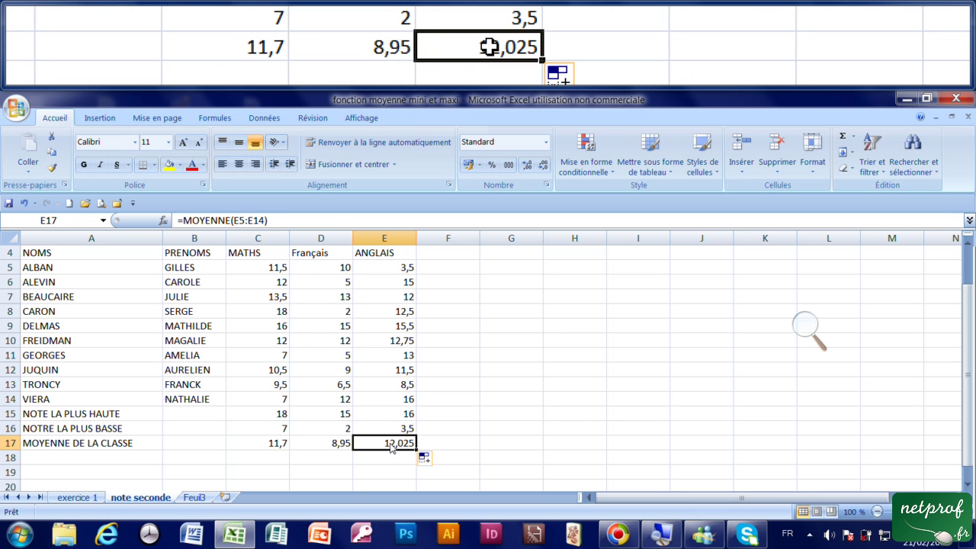
- Add the heading "moyenne par élève" in F4 and widen column F to fit it
click(451, 257)
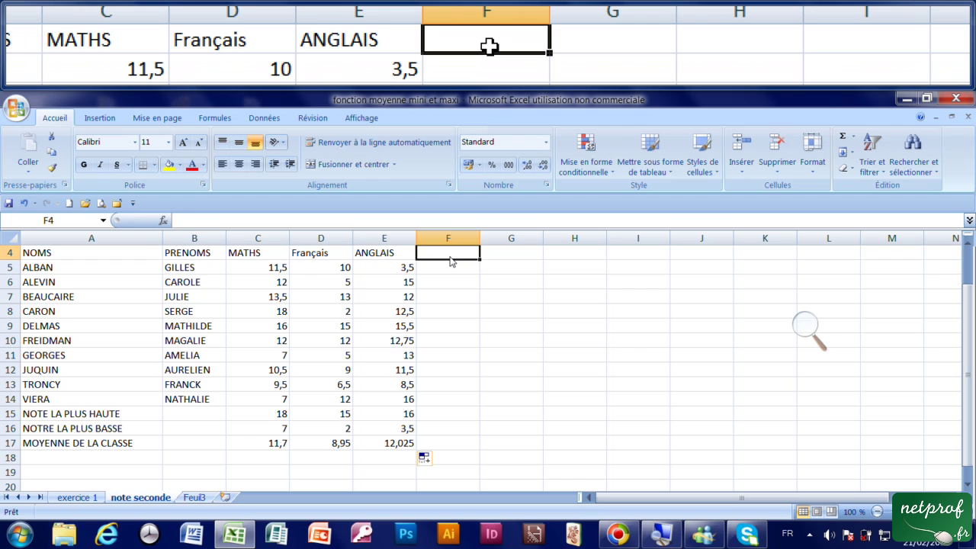
text(moyenne par élève)
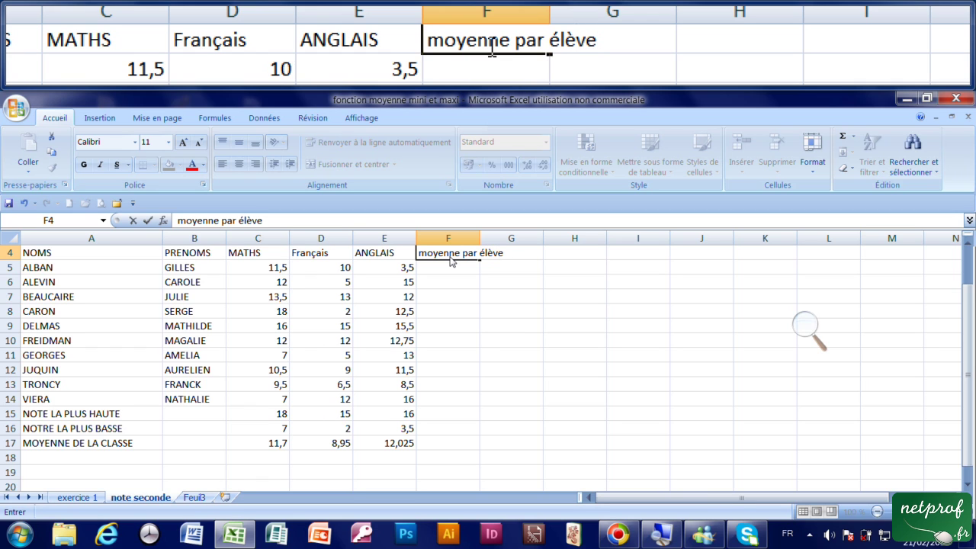
key(Return)
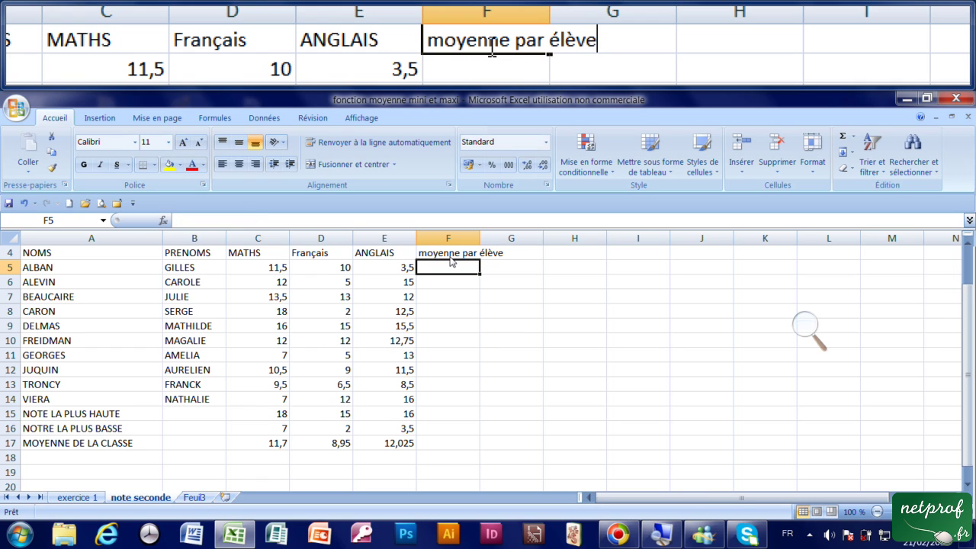
click(450, 238)
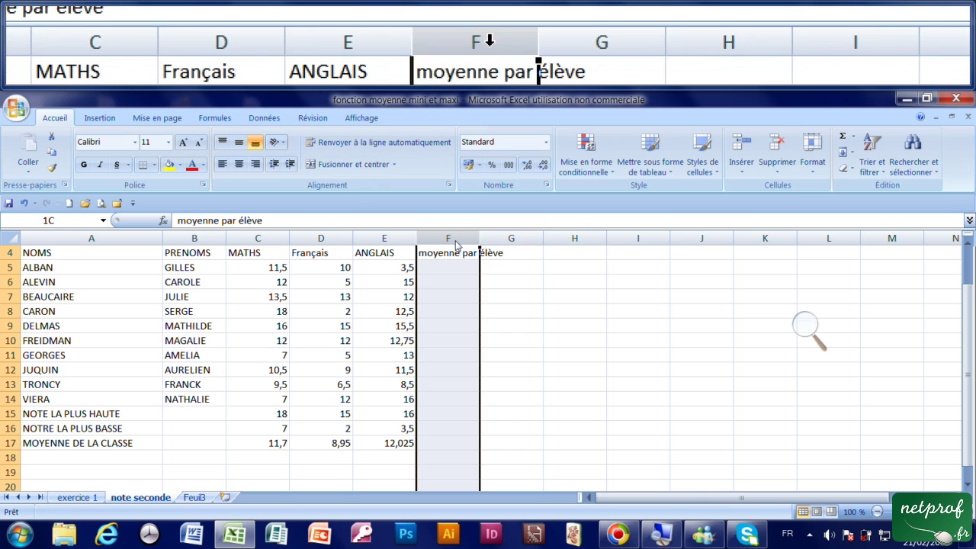
drag(480, 239, 527, 239)
- Calculate the first student's average in F5 with the Moyenne function over C5:E5
click(480, 268)
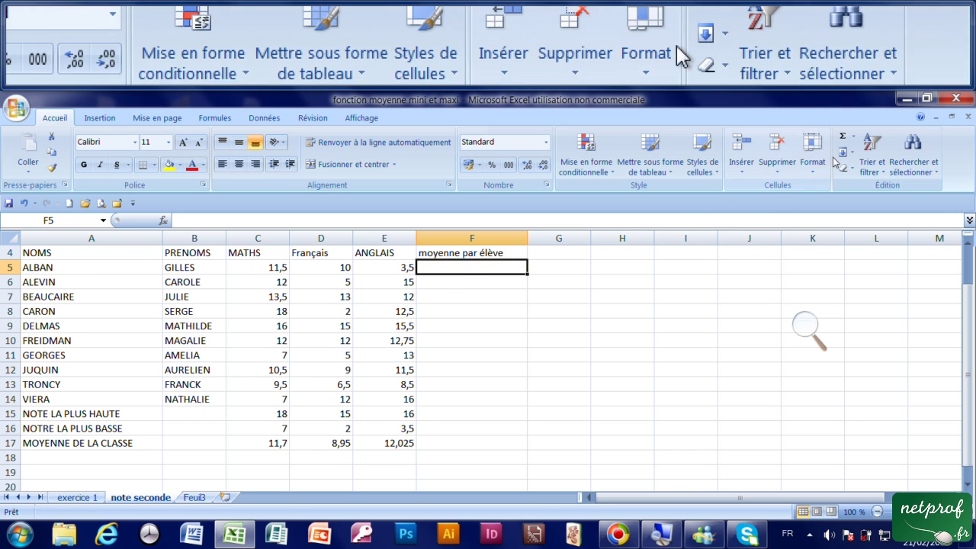
click(854, 138)
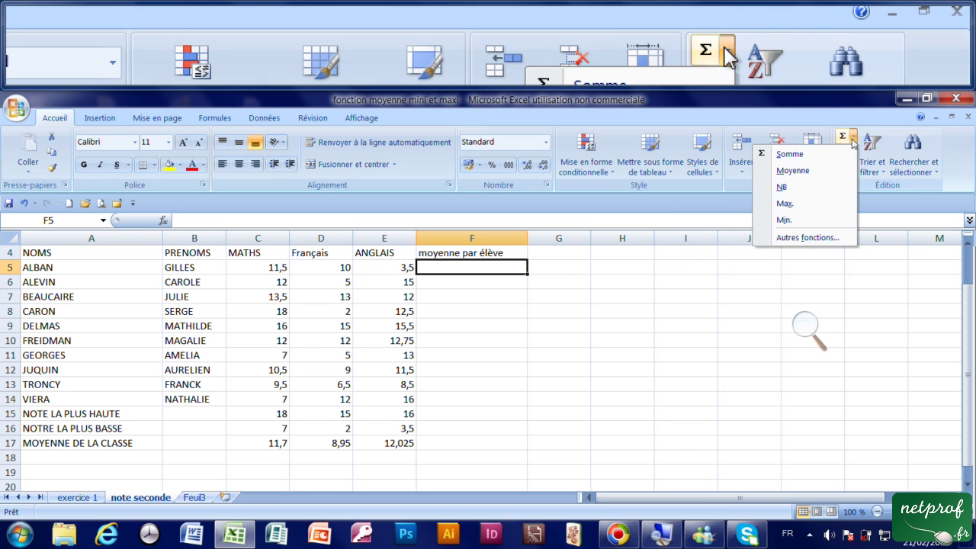
click(842, 169)
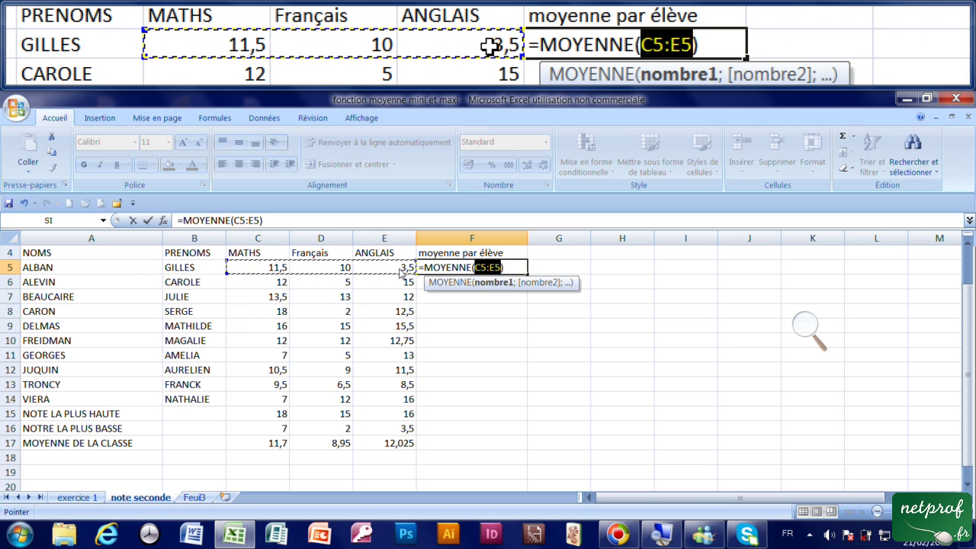
key(Return)
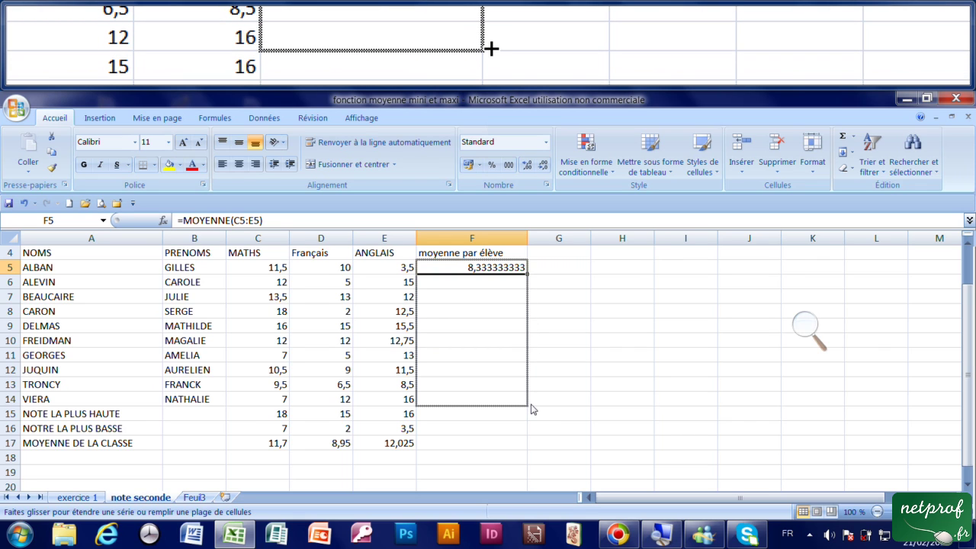
- Copy the Moyenne formula from F5 down to F14 and check the formulas of several students
drag(532, 410, 534, 411)
click(476, 324)
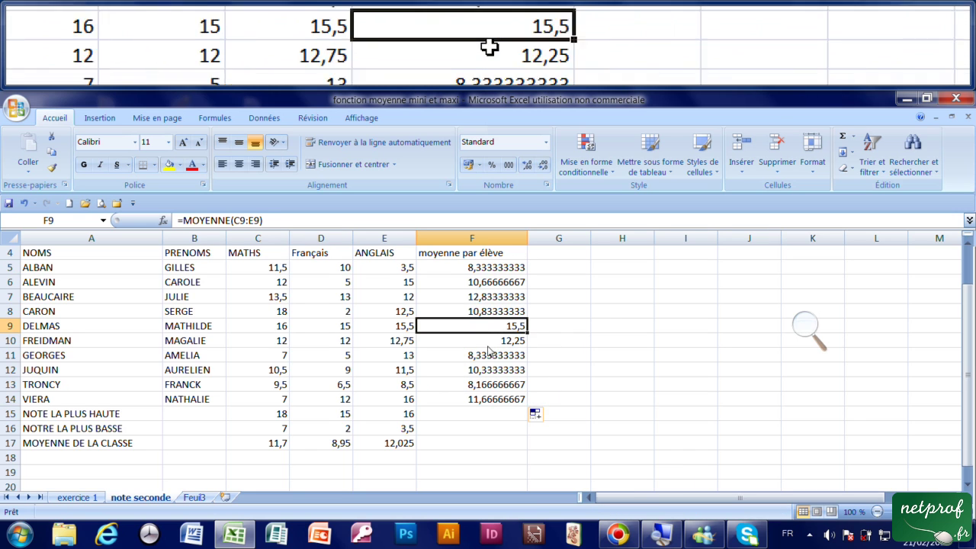
click(489, 356)
click(490, 374)
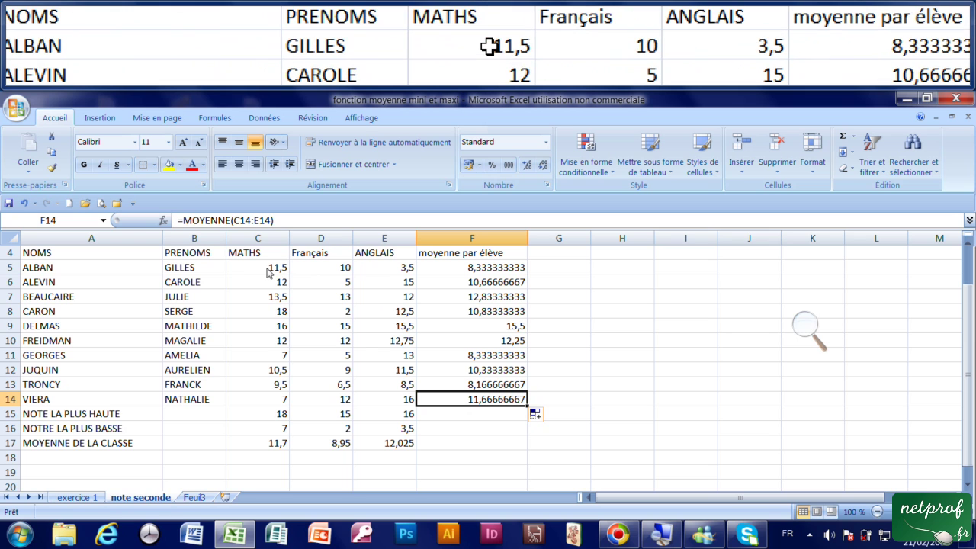
- Apply the thousands-separator (Comptabilité) number format with two decimals to the grades and averages in C5:F17
drag(271, 268, 509, 445)
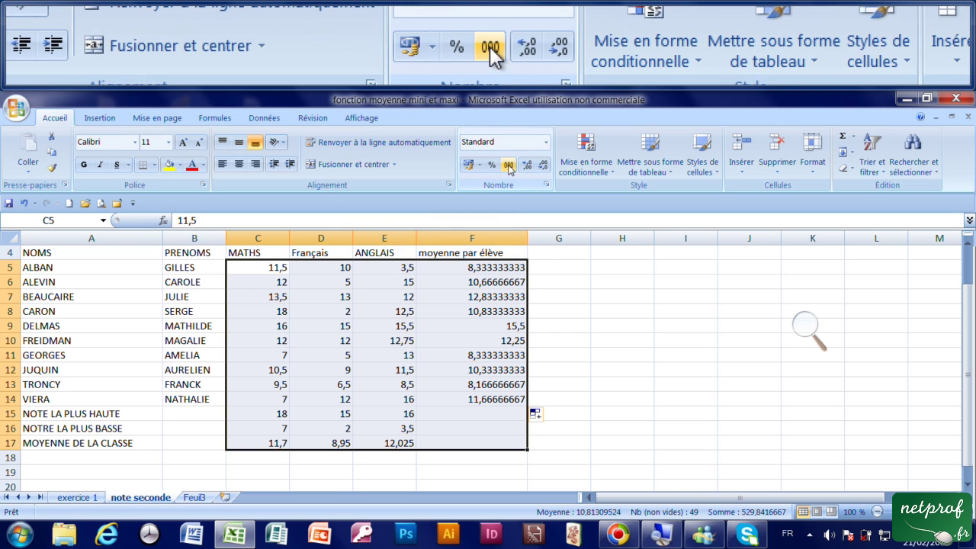
click(509, 167)
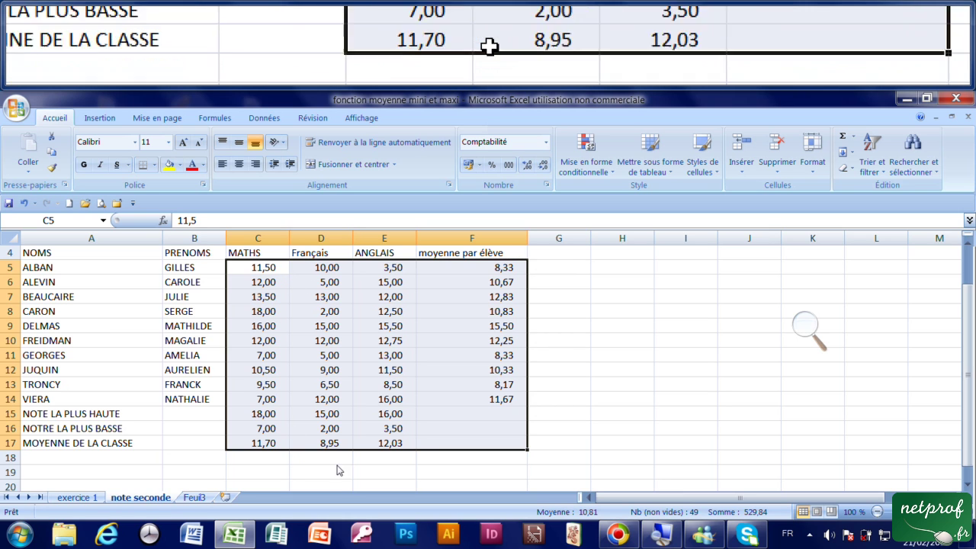
click(464, 460)
- Merge and centre the sheet title across A1:F1, make it bold and set its font size to 18
scroll(361, 439, up, 1)
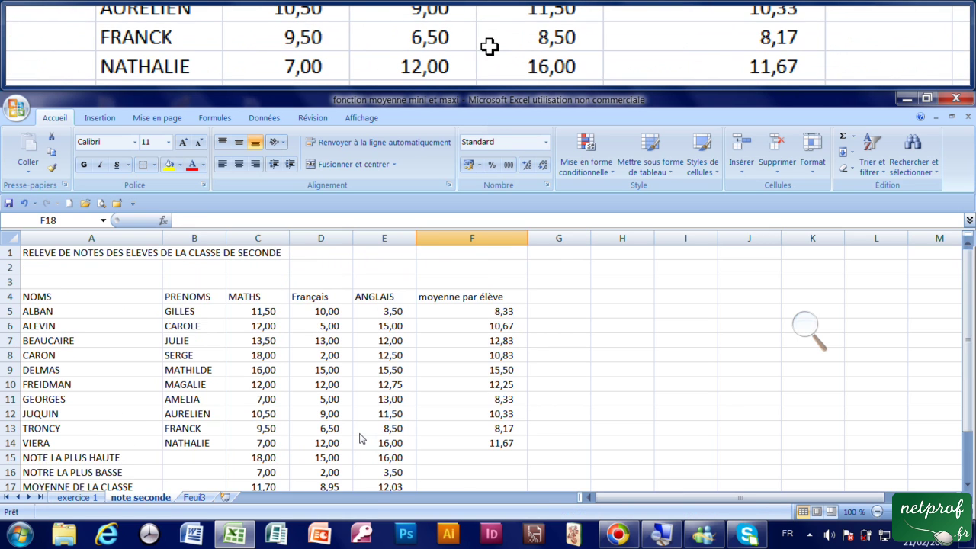
drag(48, 254, 460, 256)
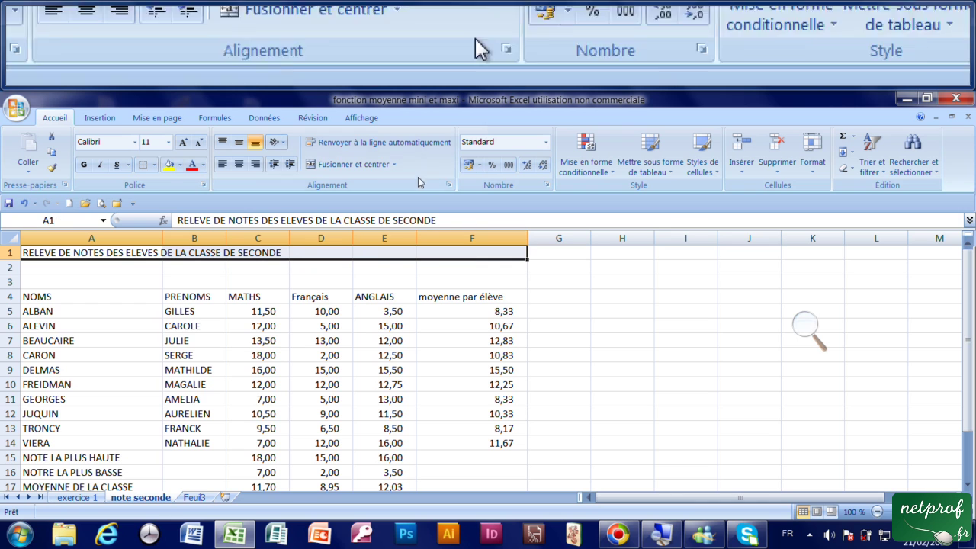
click(340, 163)
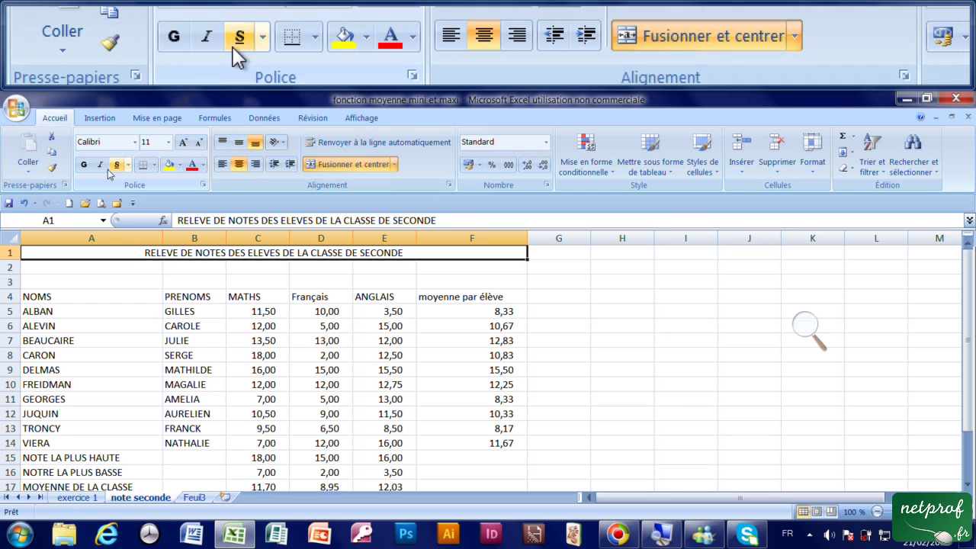
click(83, 166)
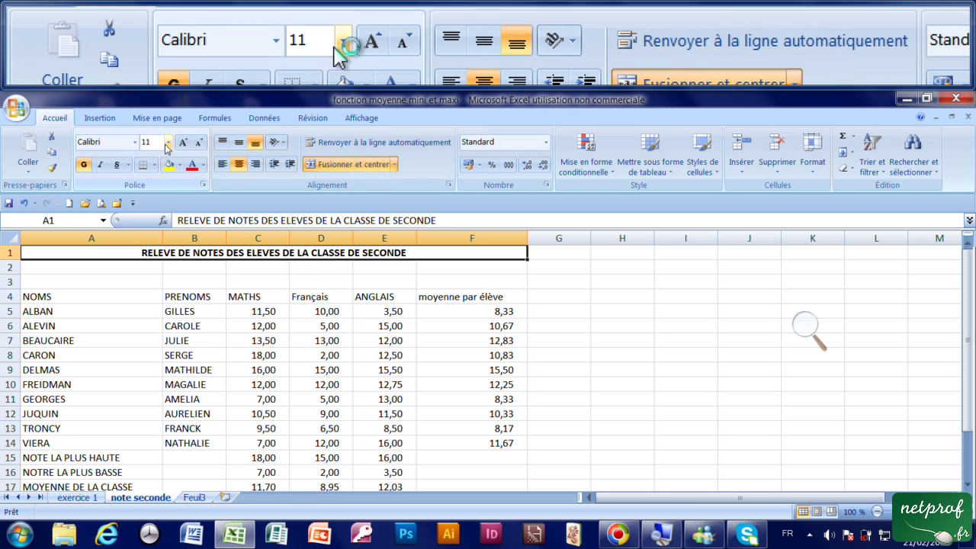
click(169, 143)
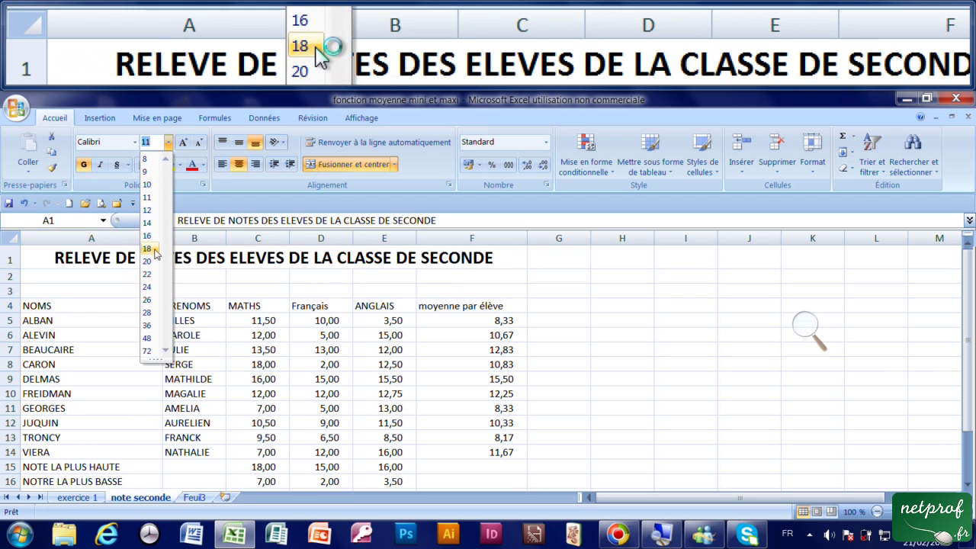
click(152, 250)
- Set the font of the grade table A4:F17 to Adobe Fan Heiti Std B, size 12
drag(48, 309, 447, 465)
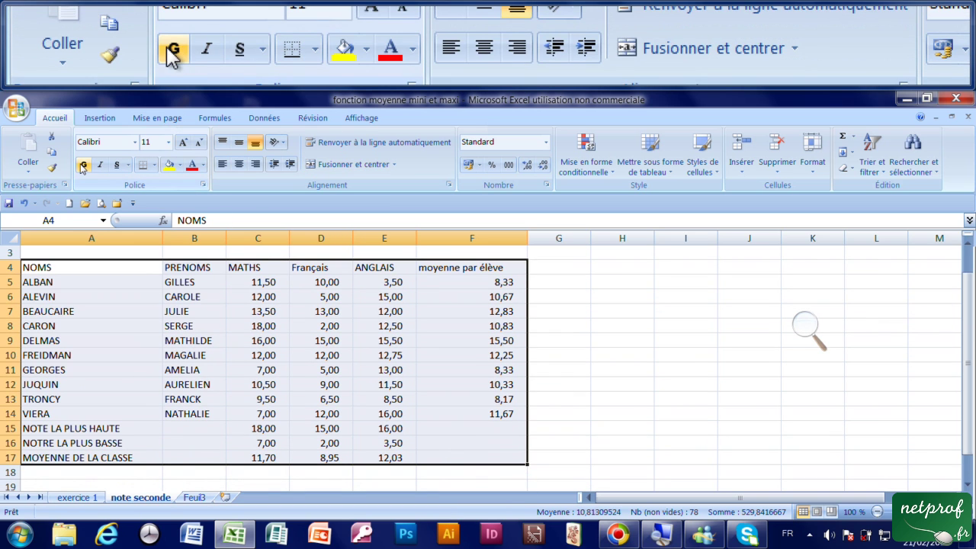
click(134, 142)
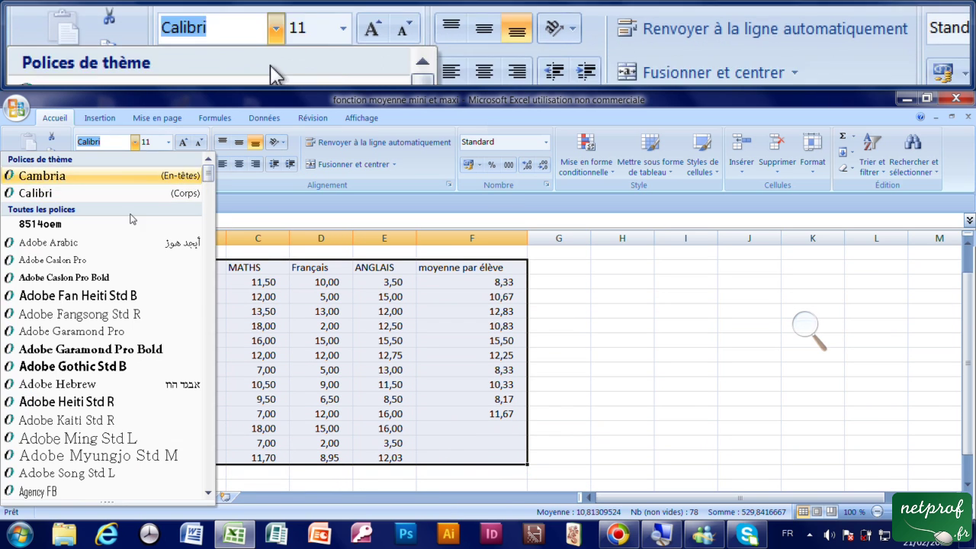
click(141, 295)
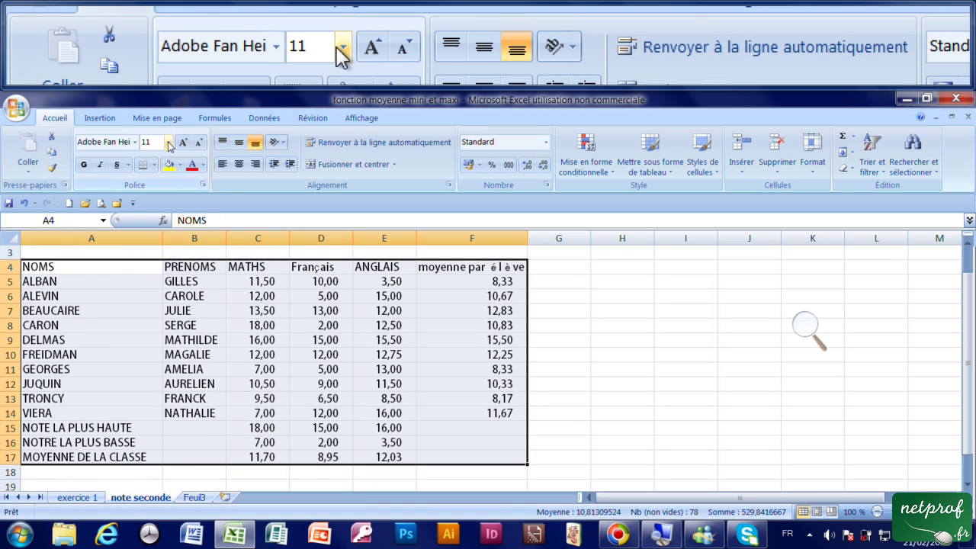
click(168, 141)
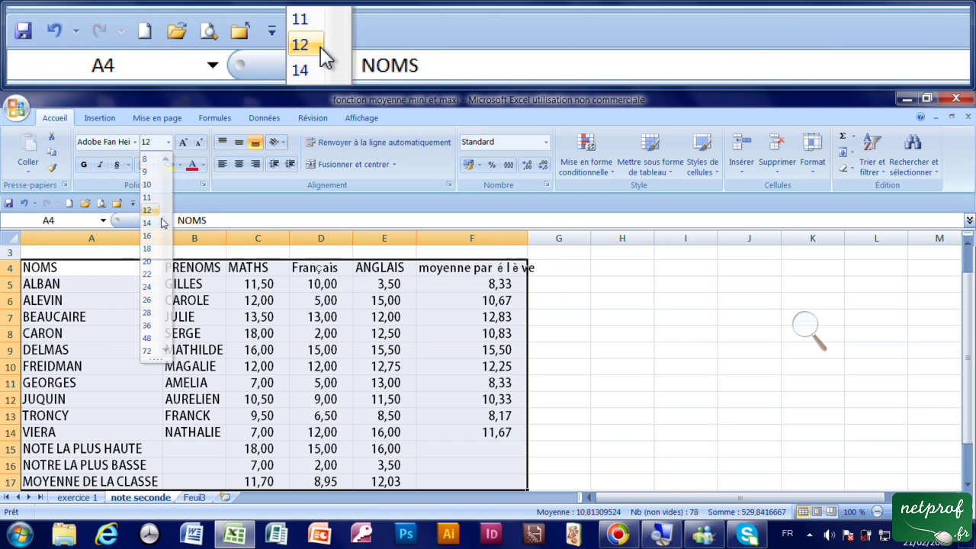
click(157, 213)
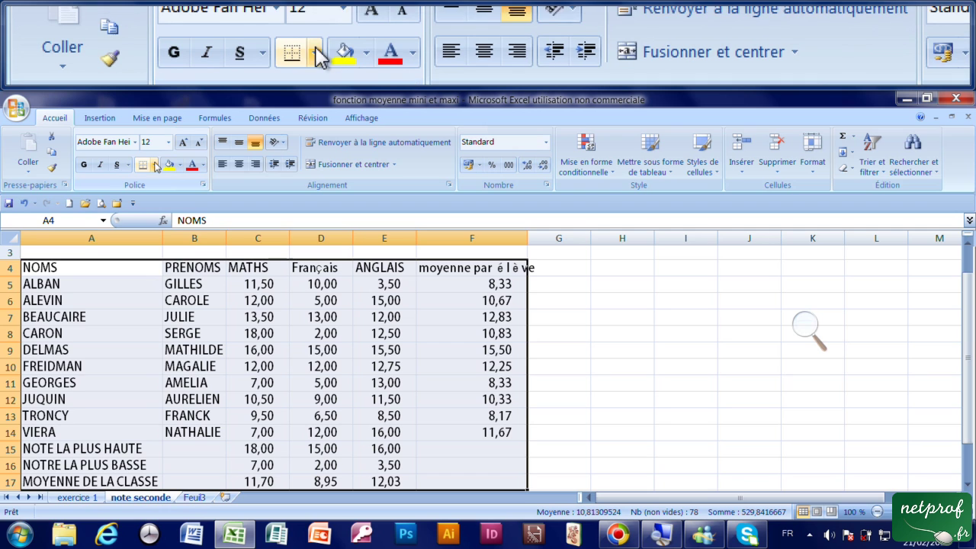
- Apply thick solid borders to the outline and interior of the grade table A4:F17
click(154, 165)
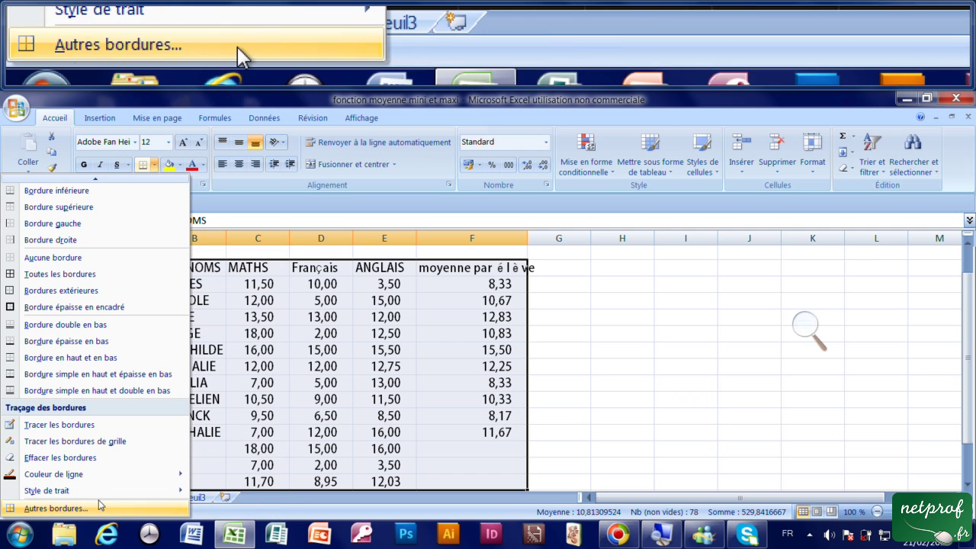
click(97, 510)
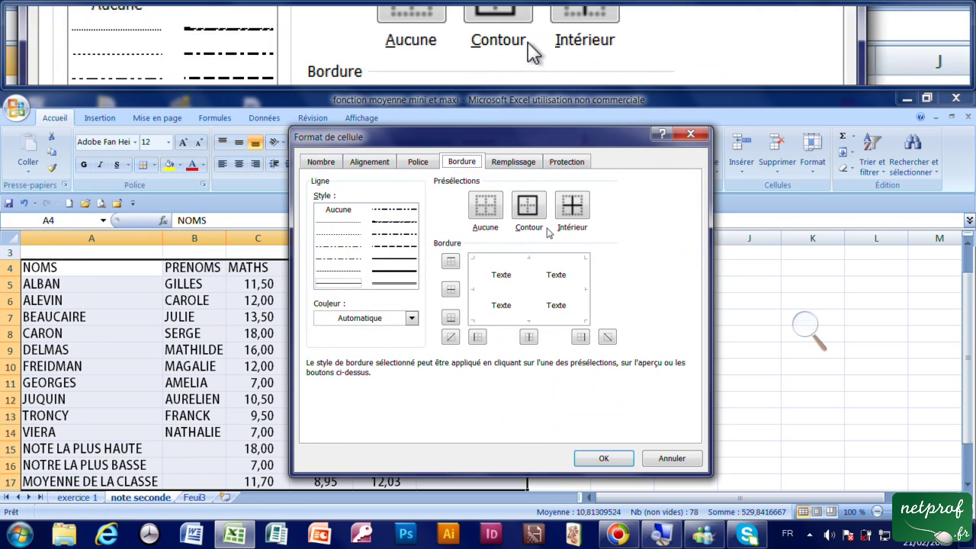
click(393, 272)
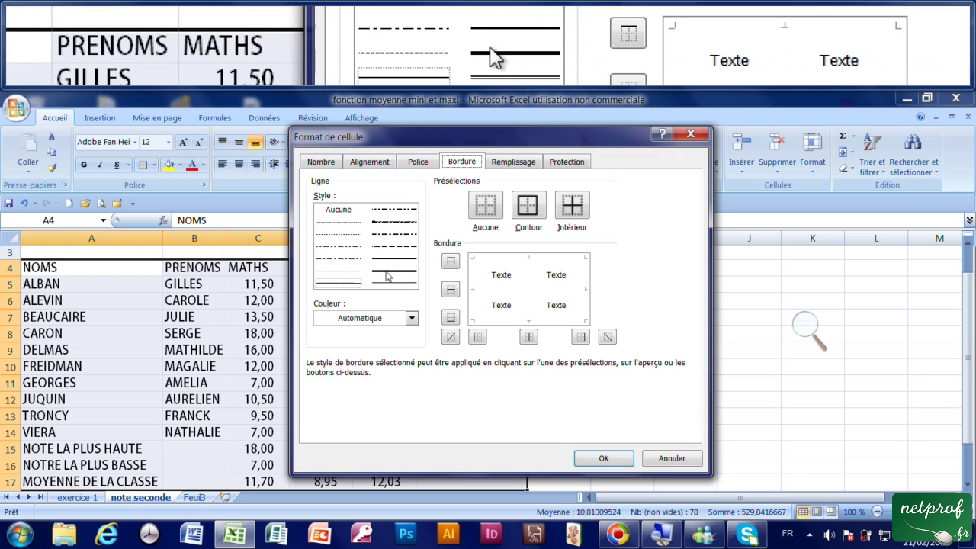
click(528, 204)
click(572, 205)
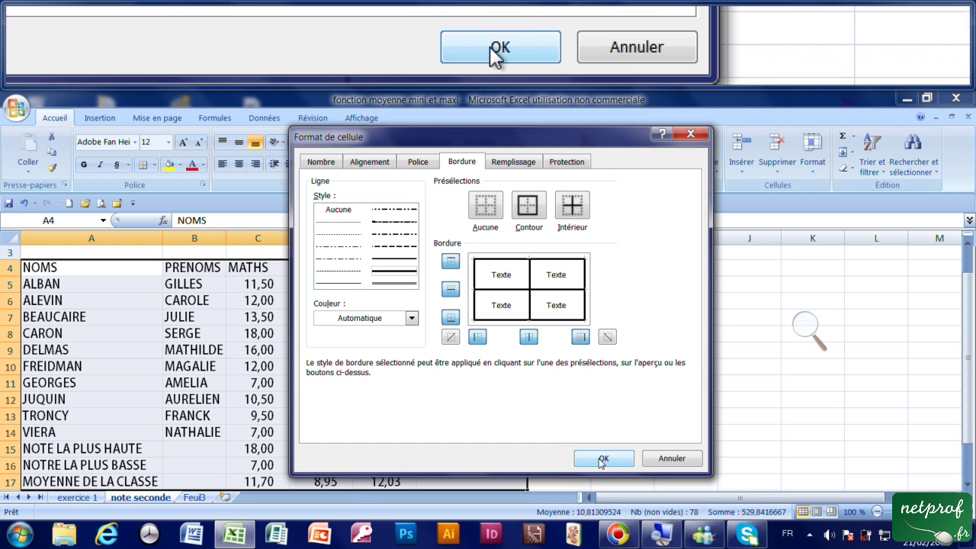
click(595, 461)
click(578, 359)
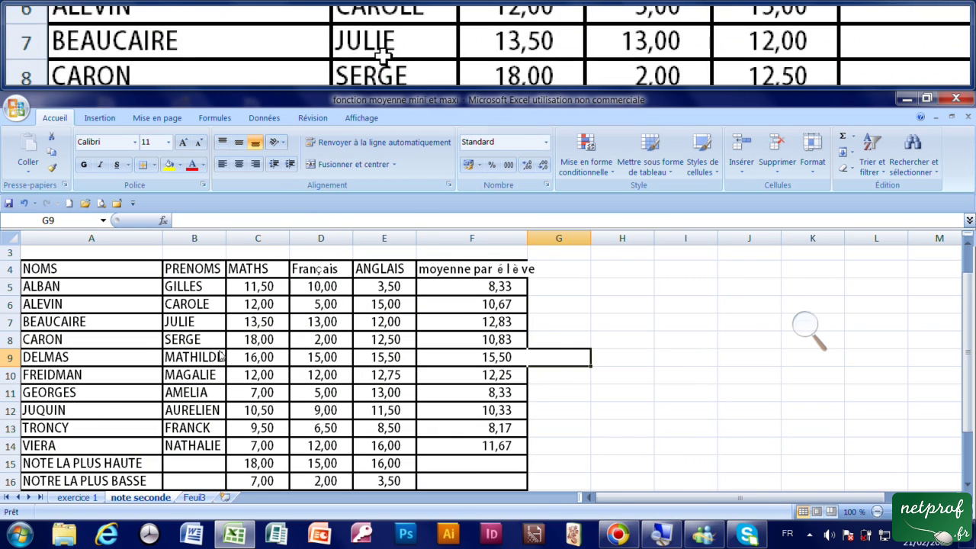
- Widen columns B to F together to one equal, larger width
drag(193, 238, 444, 254)
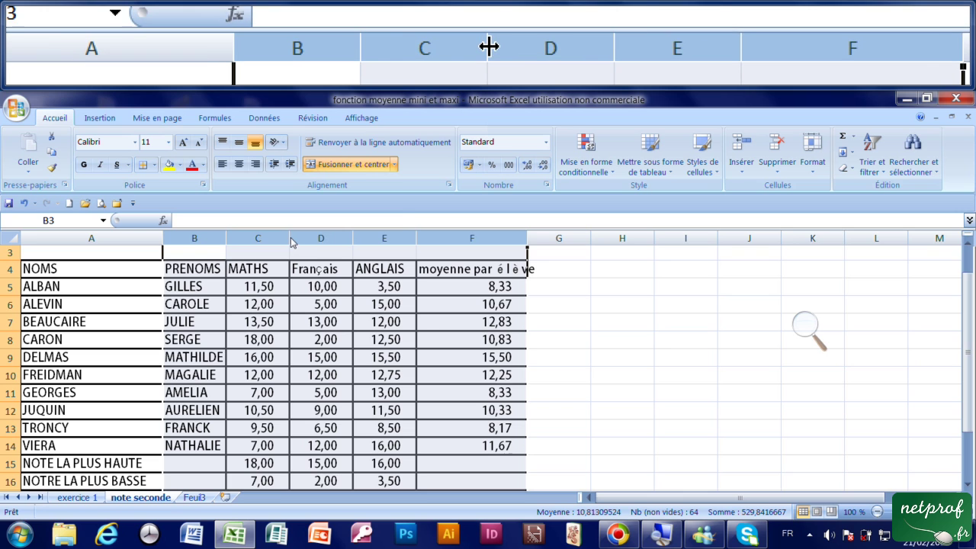
drag(328, 243, 334, 246)
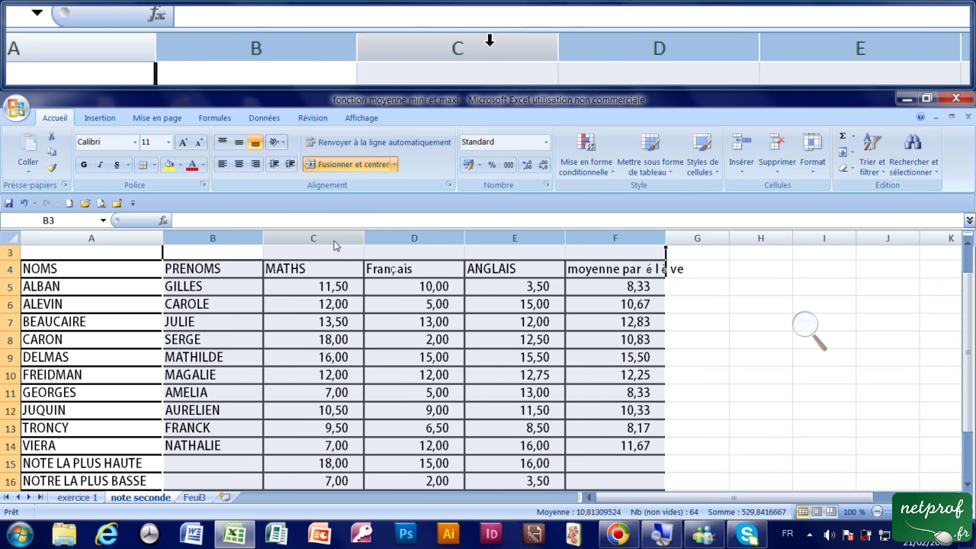
click(660, 340)
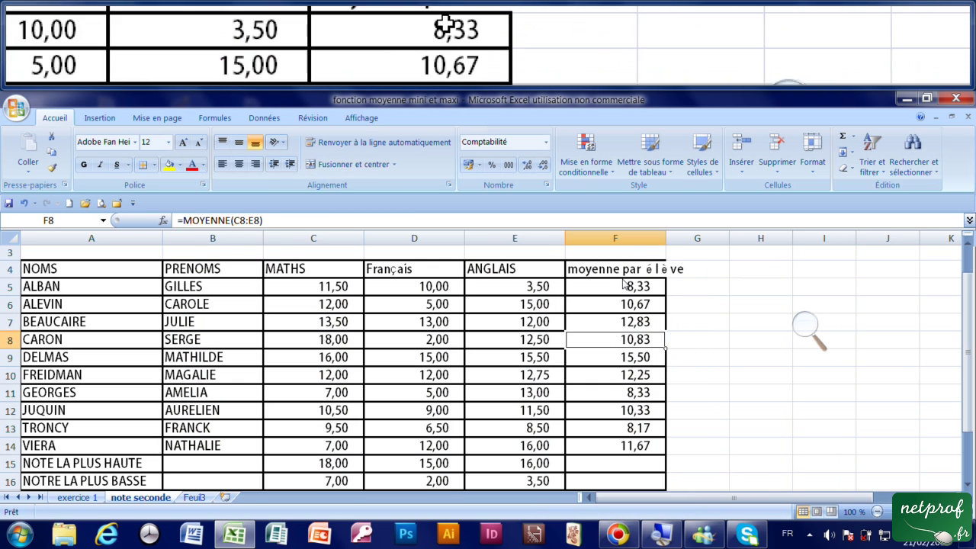
- Widen column F further so the "moyenne par élève" heading fits inside it
click(652, 243)
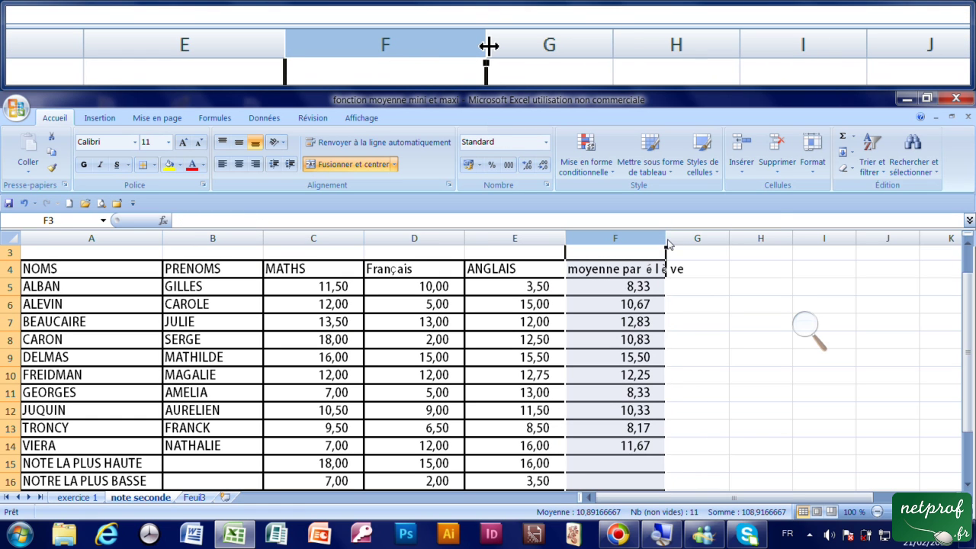
drag(715, 246, 714, 246)
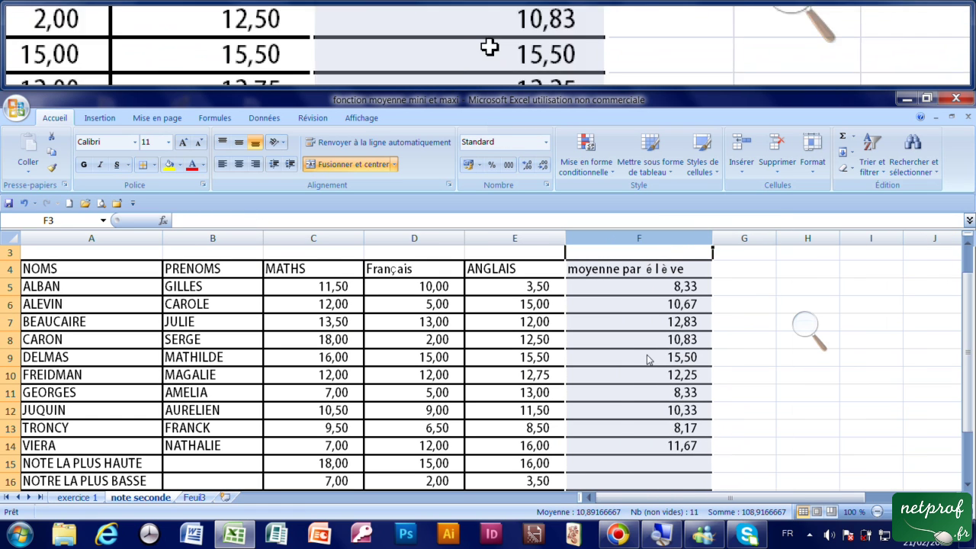
scroll(604, 360, down, 2)
scroll(100, 318, up, 2)
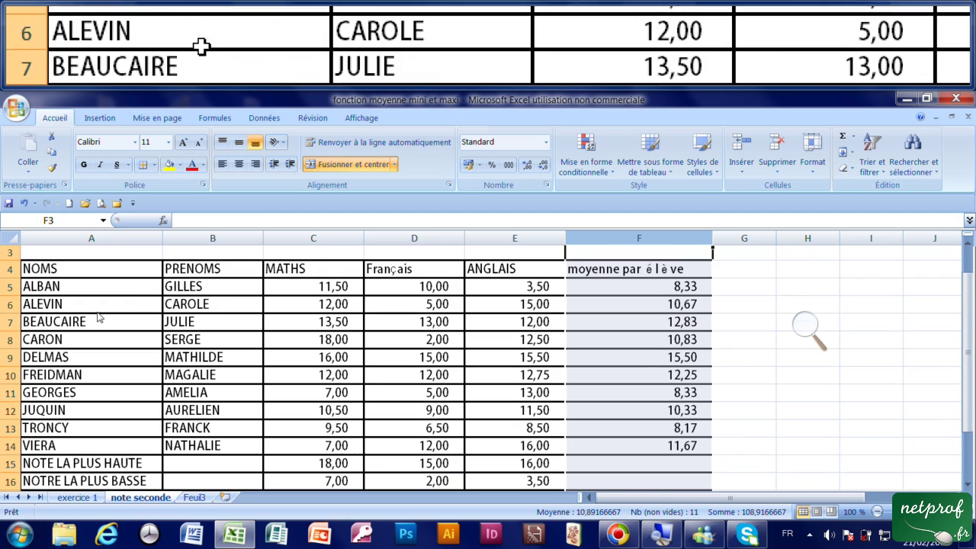
- Increase the height of rows 4 to 17 together so the whole grade table is more spacious
drag(11, 273, 17, 448)
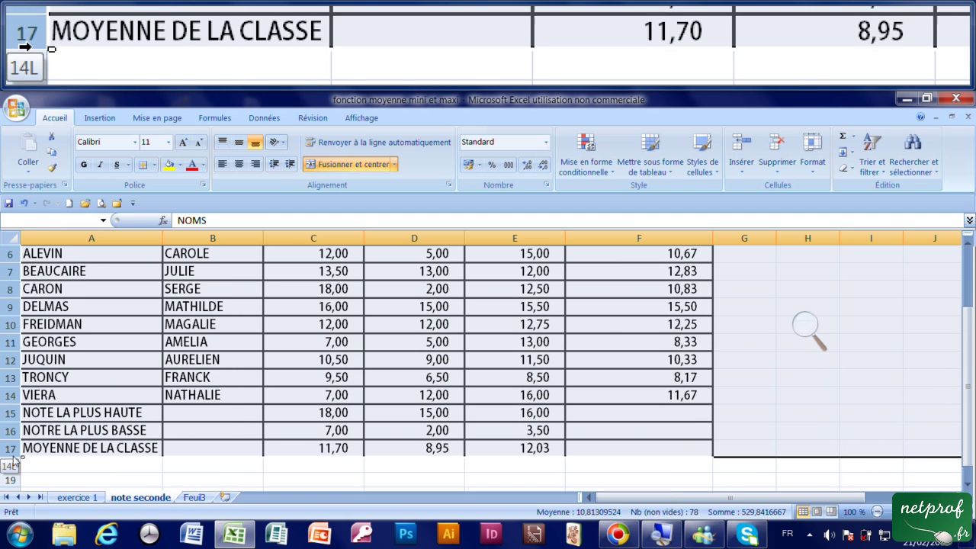
drag(11, 335, 12, 345)
scroll(175, 395, up, 2)
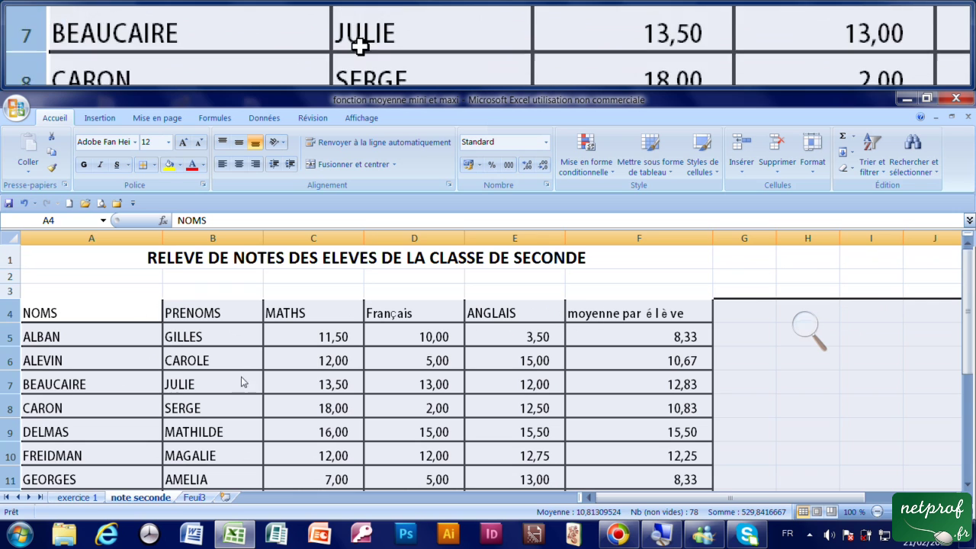
- Fill the header row A4:F4 with light red and centre its headings both horizontally and vertically
click(271, 338)
drag(70, 316, 630, 317)
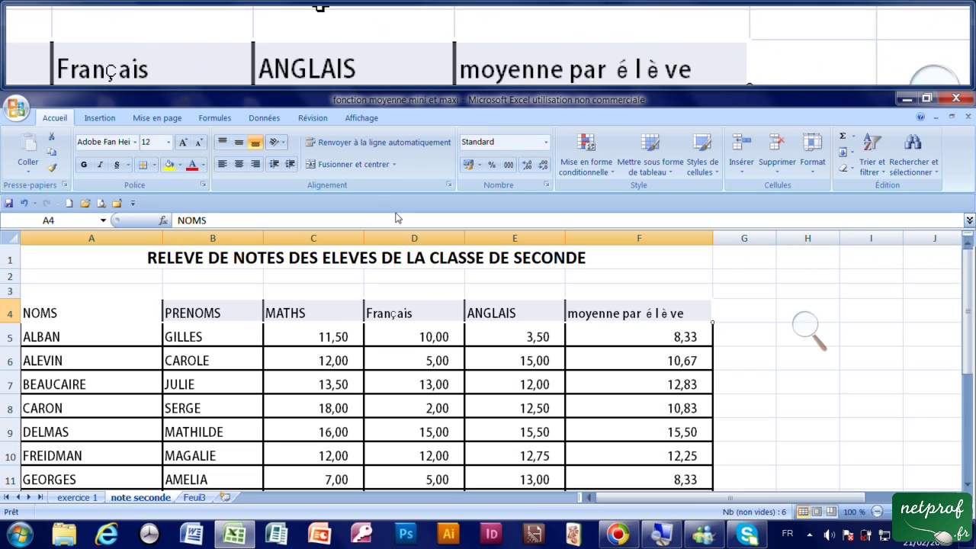
click(179, 169)
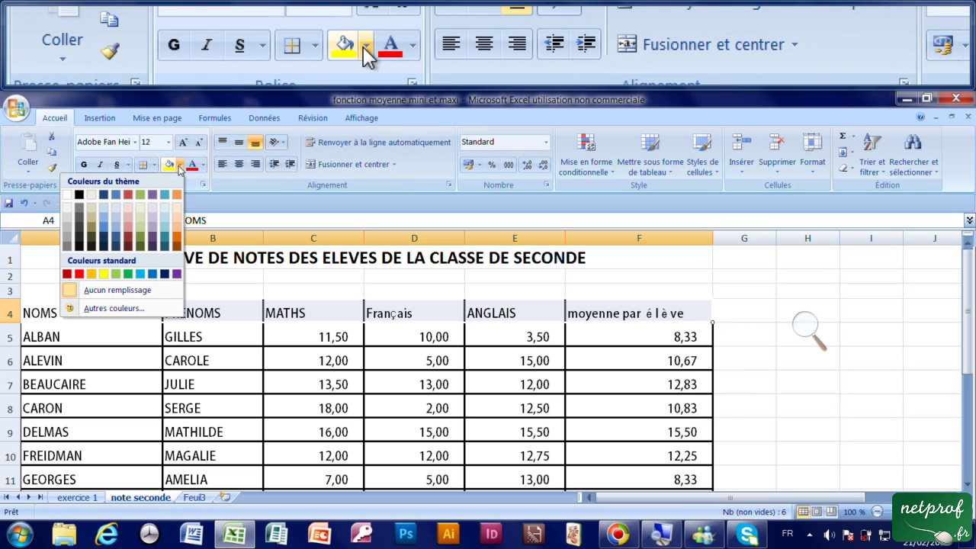
click(128, 217)
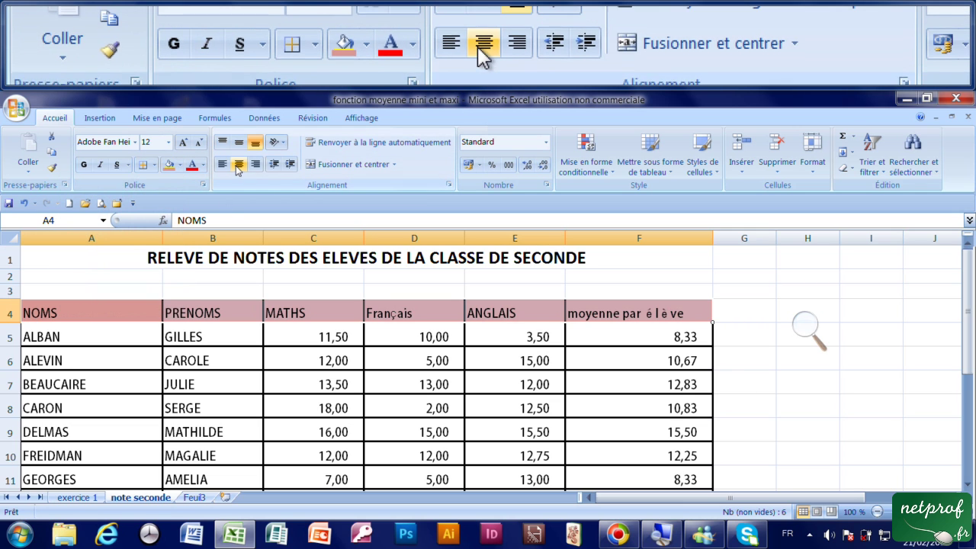
click(239, 168)
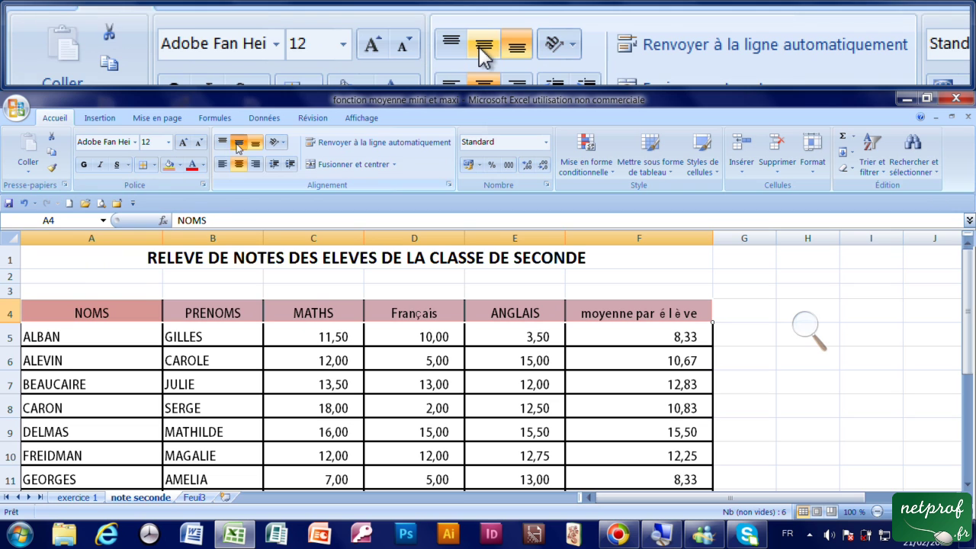
click(238, 145)
- Centre the contents of the table body A5:F17 vertically in their cells
scroll(168, 305, down, 1)
drag(66, 290, 602, 452)
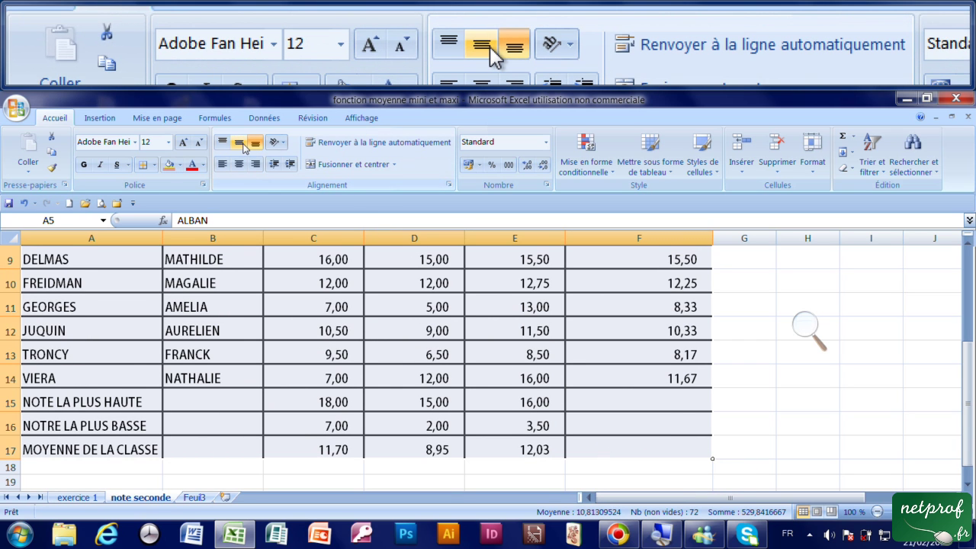
click(240, 144)
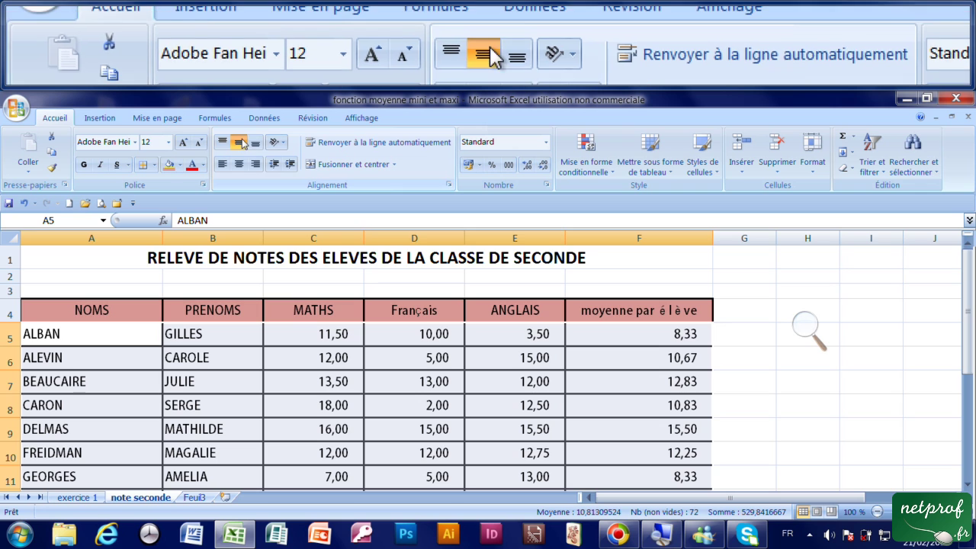
scroll(395, 361, down, 4)
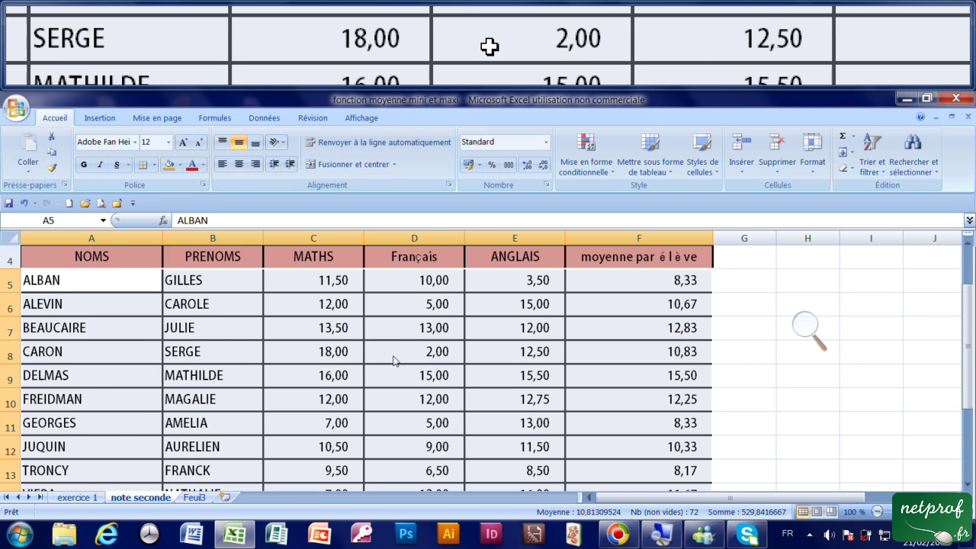
click(412, 416)
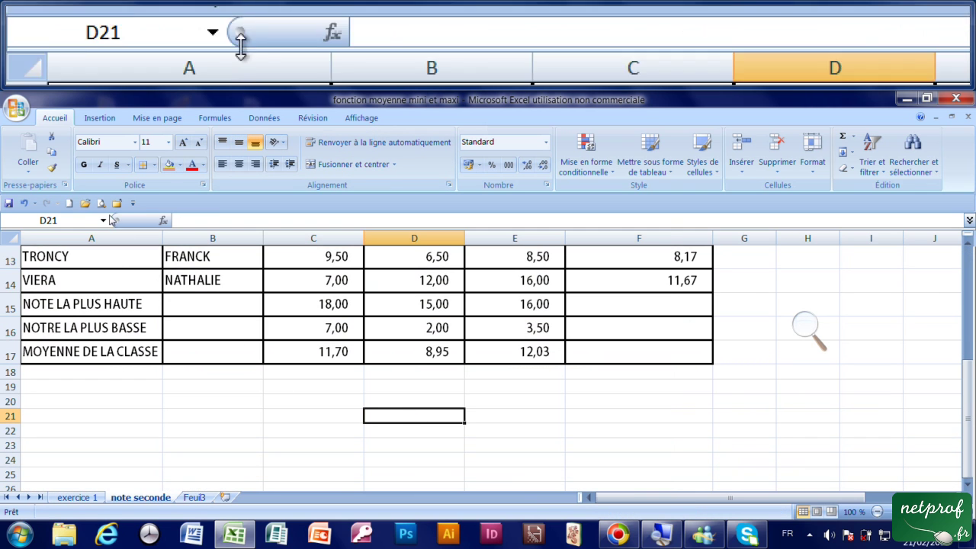
- Save the workbook, turning off the compatibility check on saving for this workbook
click(7, 204)
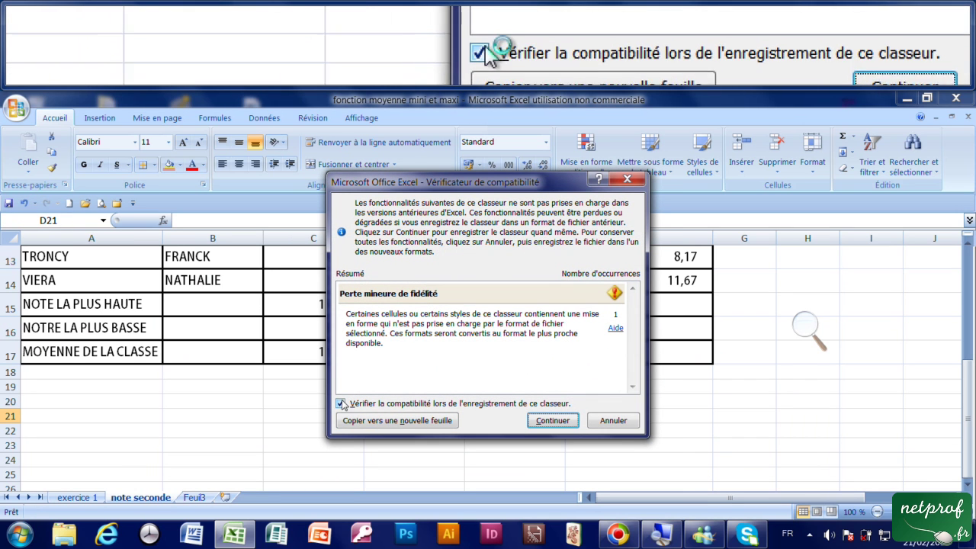
click(341, 403)
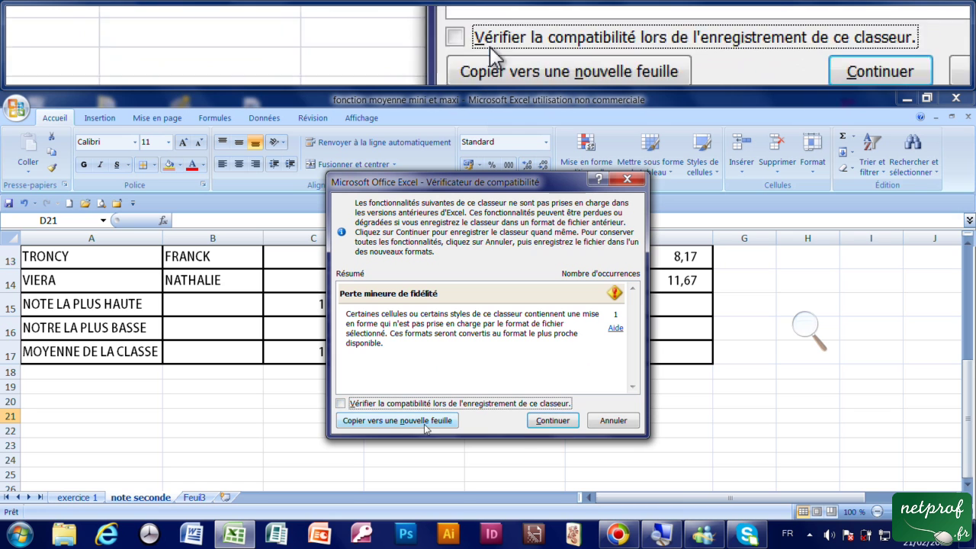
click(553, 422)
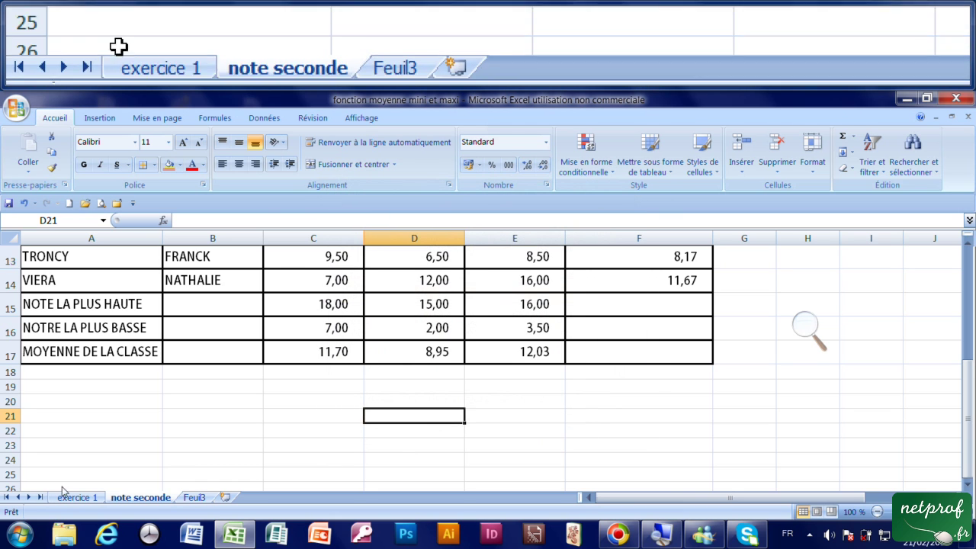
- On the "exercice 1" sheet, merge and centre the two title lines across A1:B1 and A2:B2 separately
click(80, 498)
scroll(76, 320, up, 1)
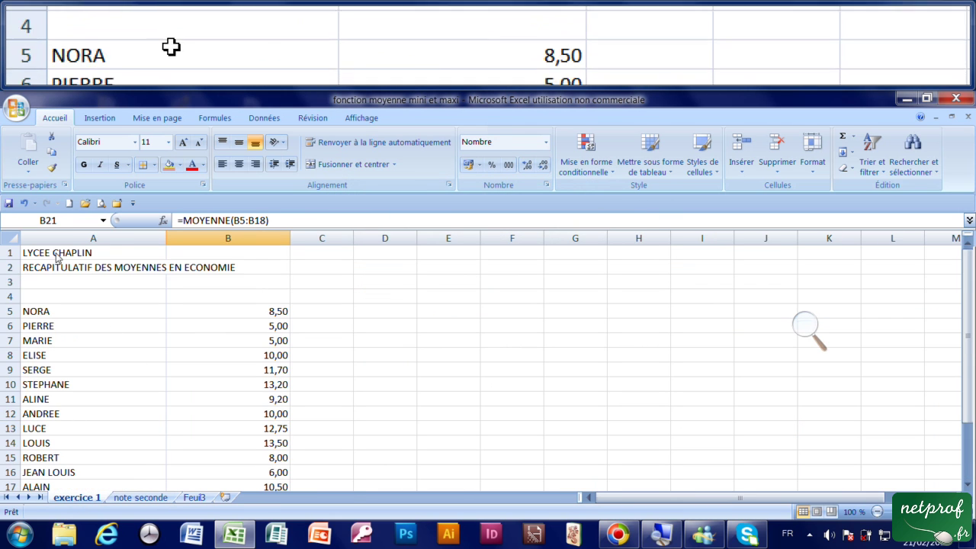
click(51, 257)
drag(137, 255, 229, 257)
click(352, 169)
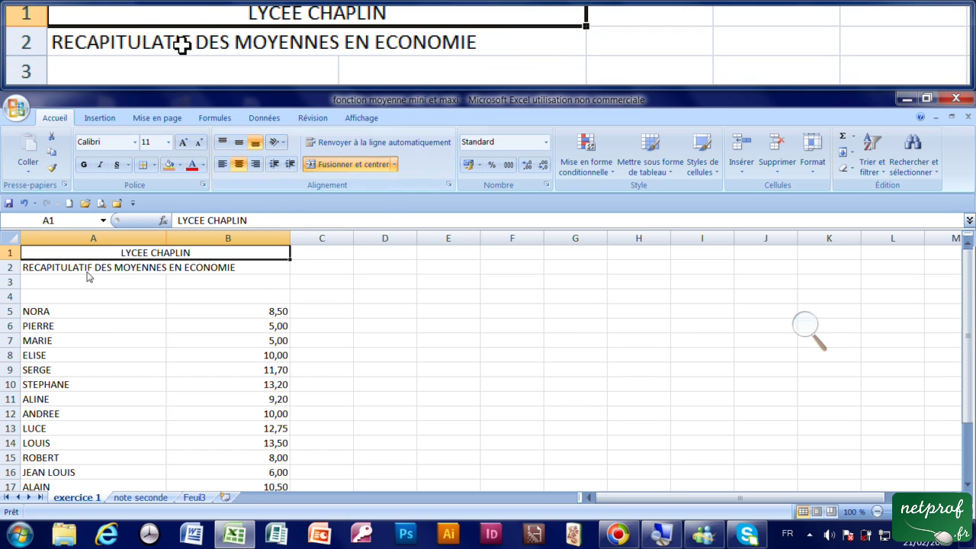
click(74, 273)
drag(152, 273, 221, 270)
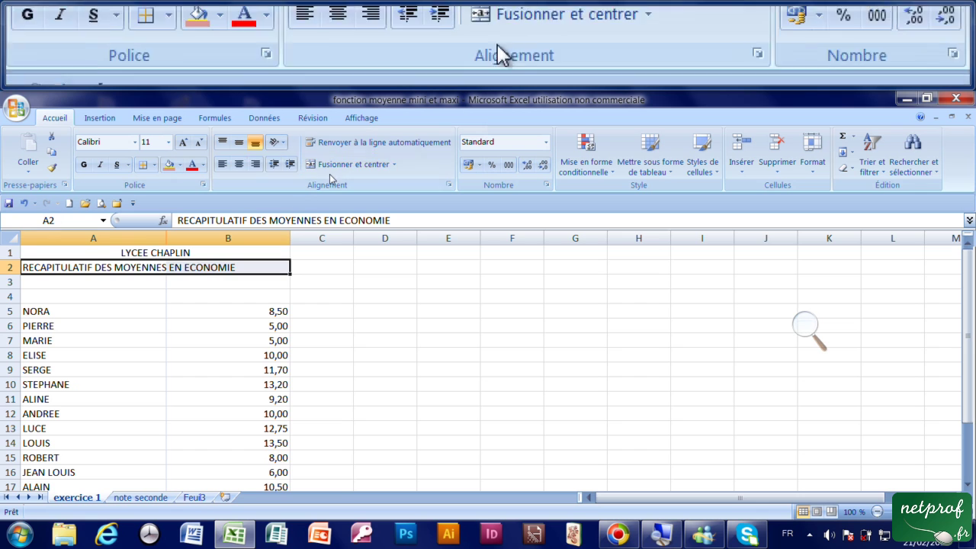
click(350, 164)
- Format both title lines in rows 1 and 2 with Adobe Caslon Pro Bold at size 14
drag(141, 254, 145, 268)
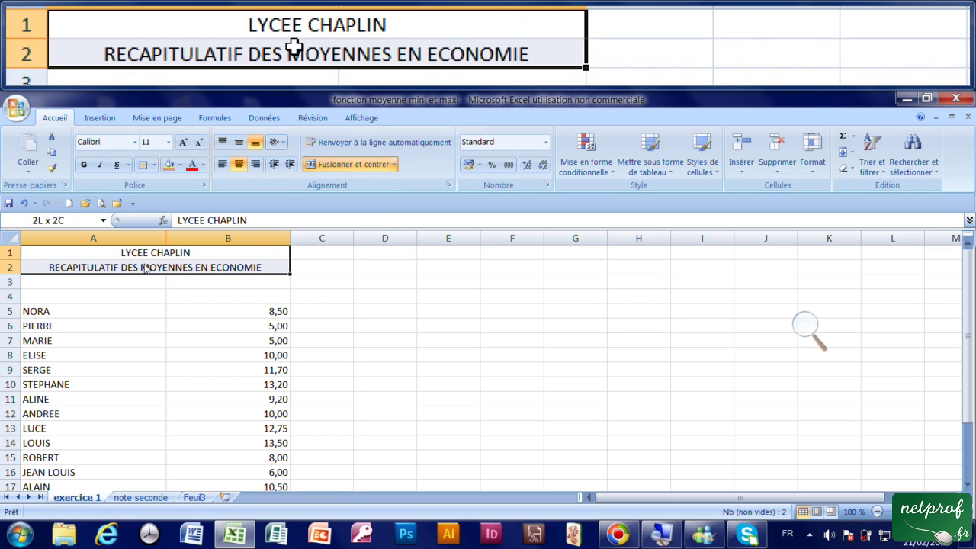
click(134, 141)
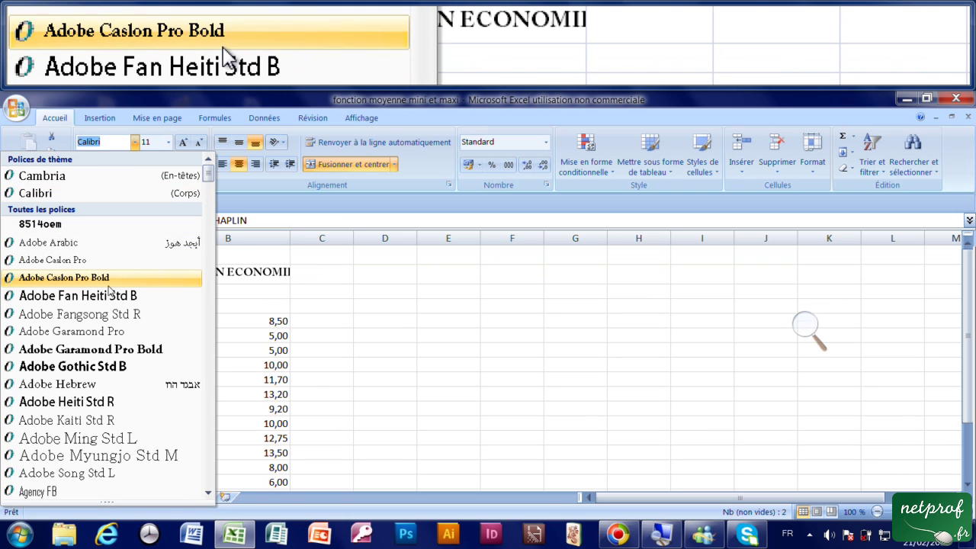
click(64, 277)
click(168, 143)
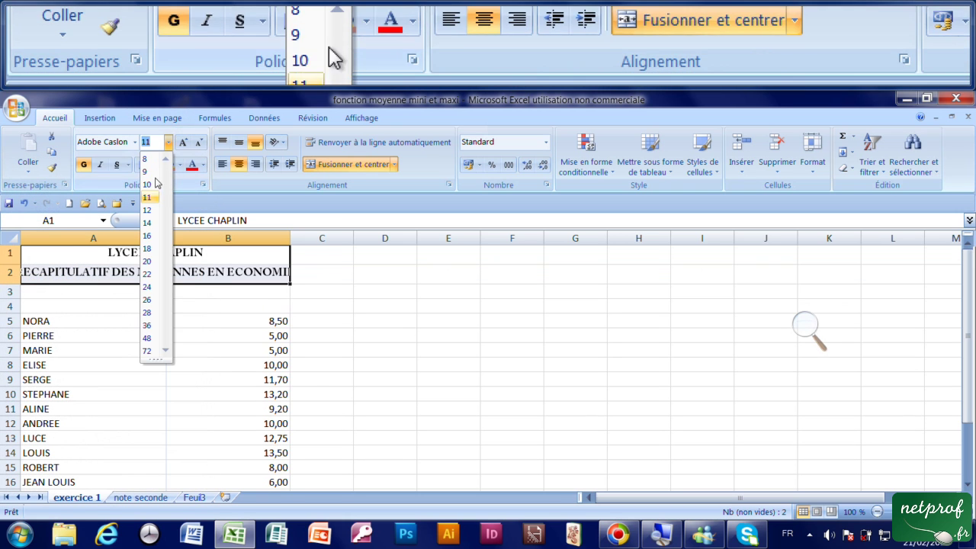
click(234, 252)
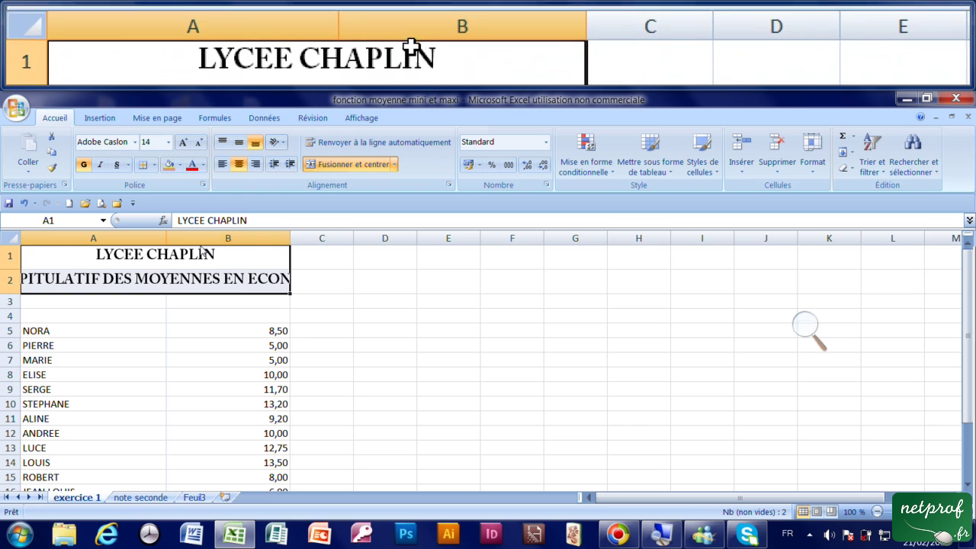
click(196, 303)
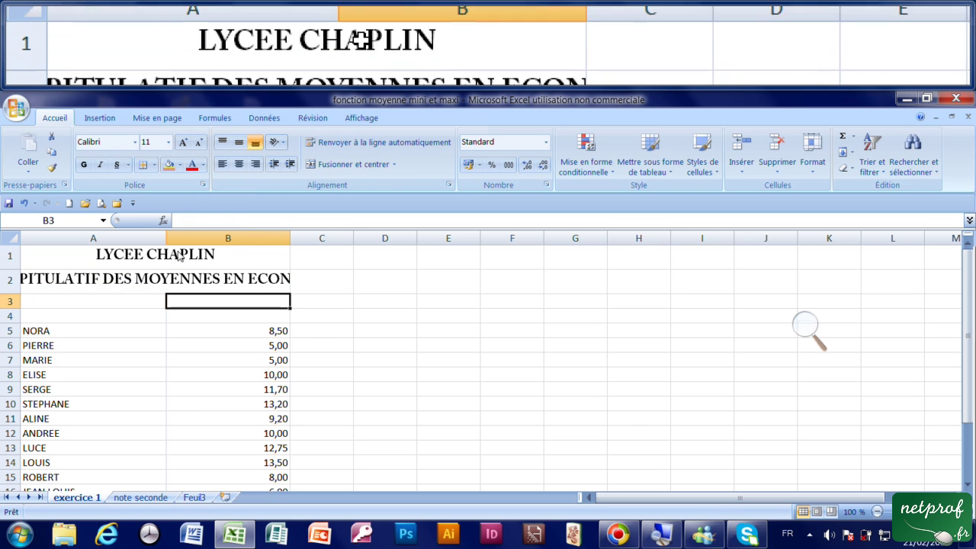
- Widen columns A and B so the title "RECAPITULATIF DES MOYENNES EN ECONOMIE" fits completely
drag(288, 242, 351, 243)
drag(166, 239, 198, 239)
scroll(203, 349, down, 2)
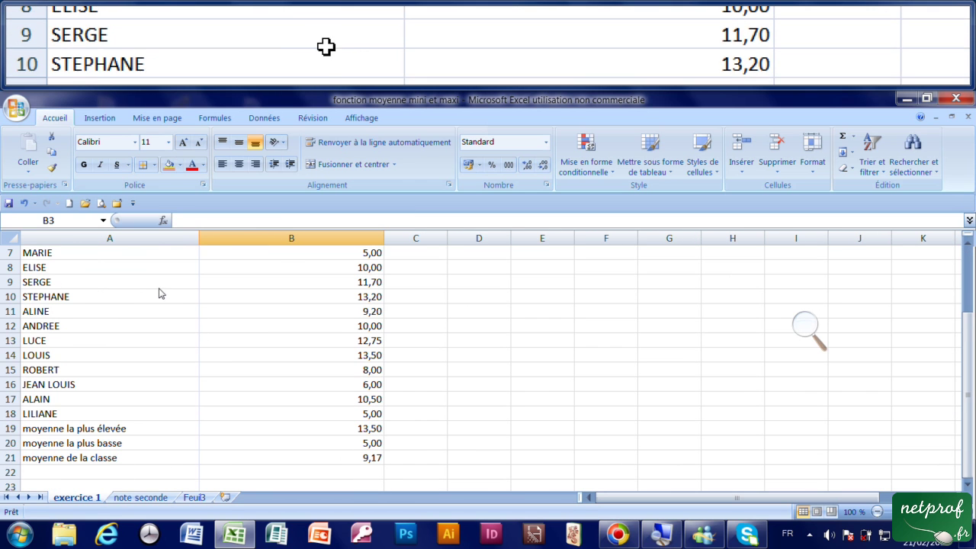
- Apply thick solid dark red borders to the outline and interior of the grade table A5:B21
scroll(159, 292, up, 1)
drag(77, 273, 325, 455)
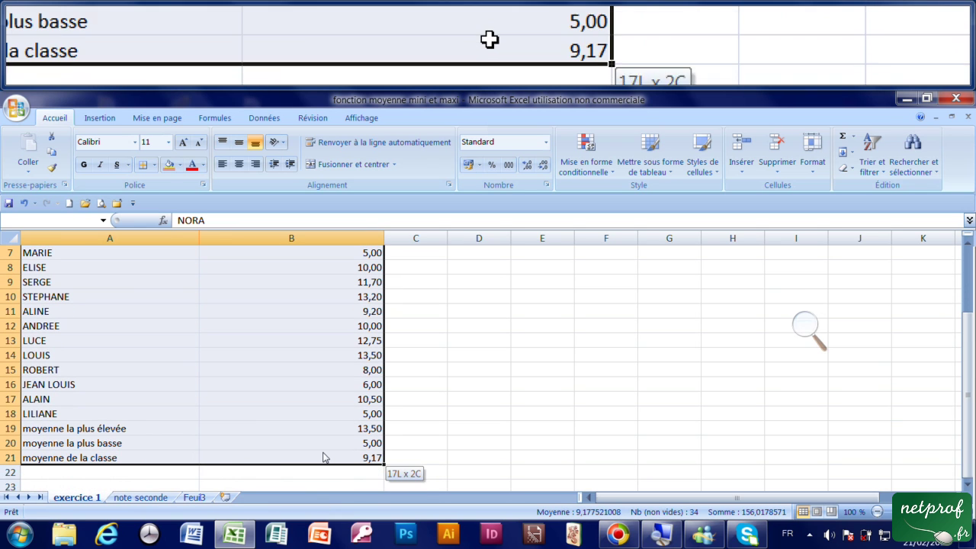
click(154, 165)
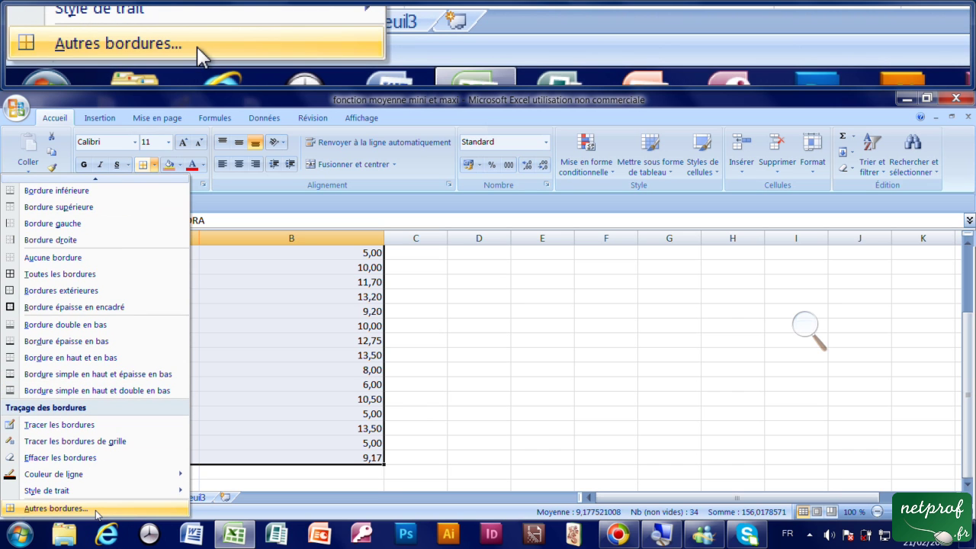
click(97, 509)
click(402, 272)
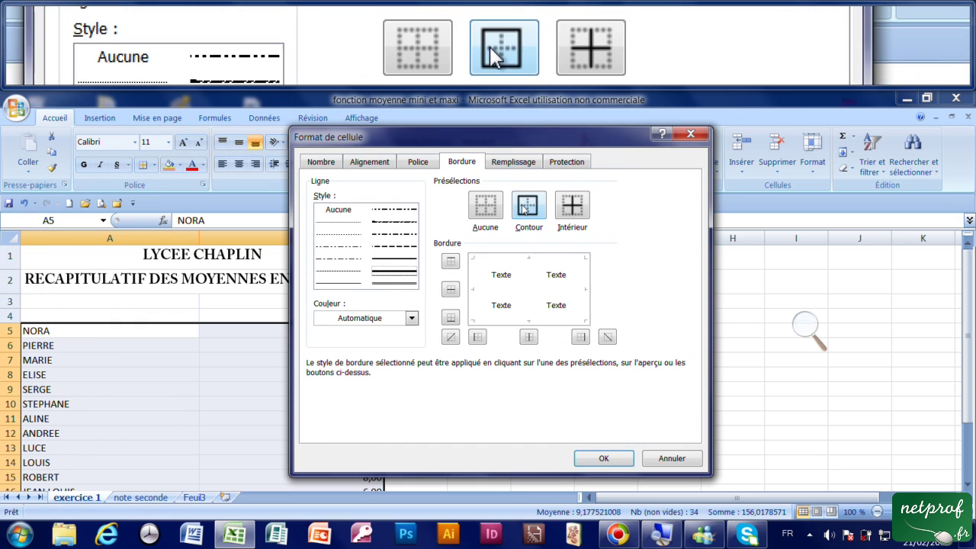
click(395, 276)
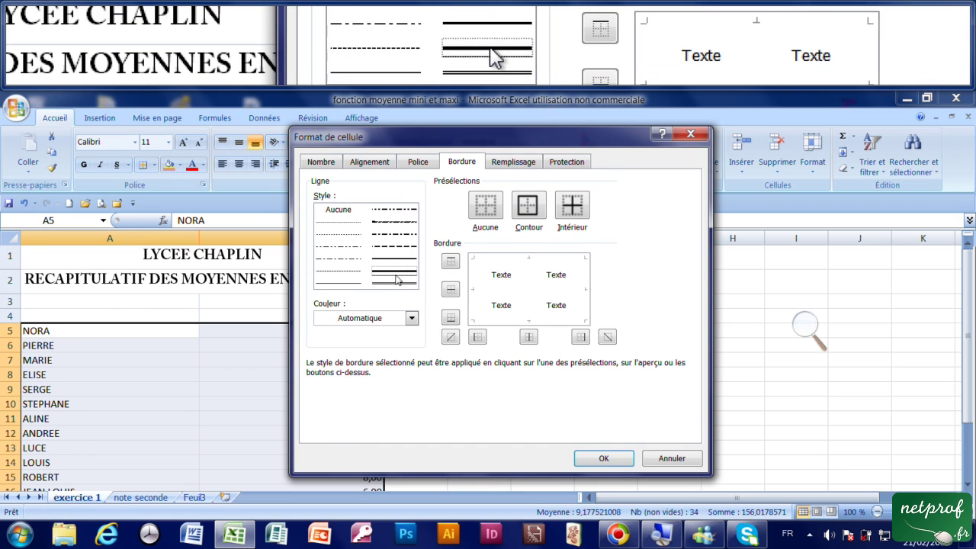
click(411, 318)
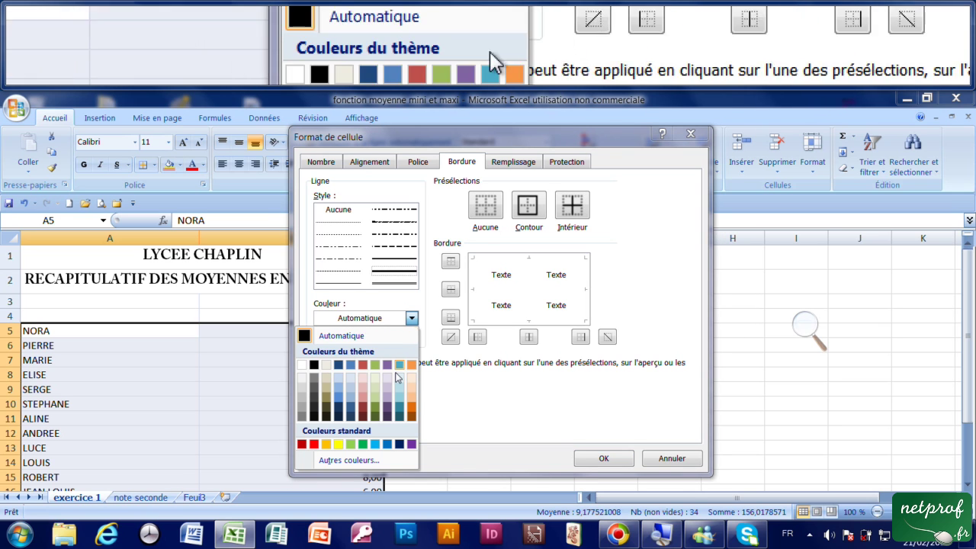
click(363, 406)
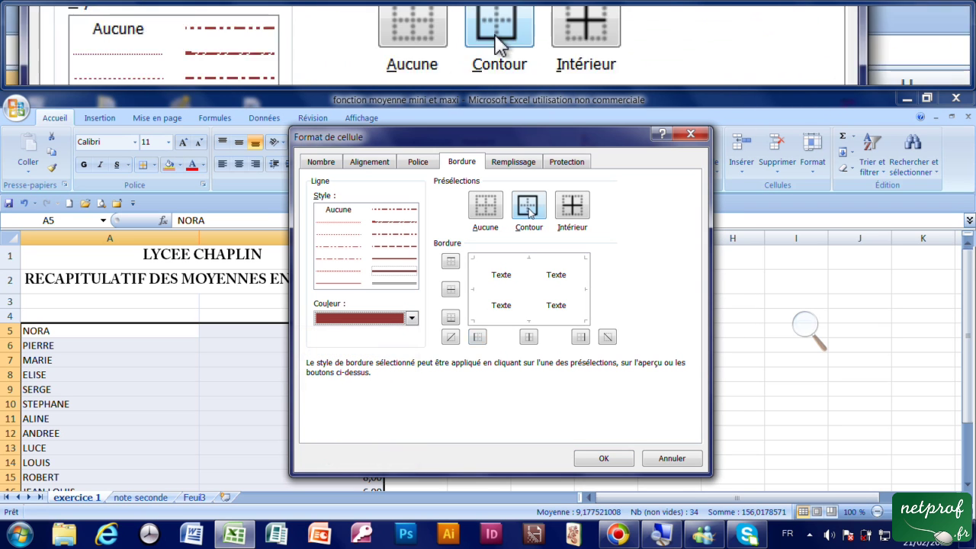
click(529, 208)
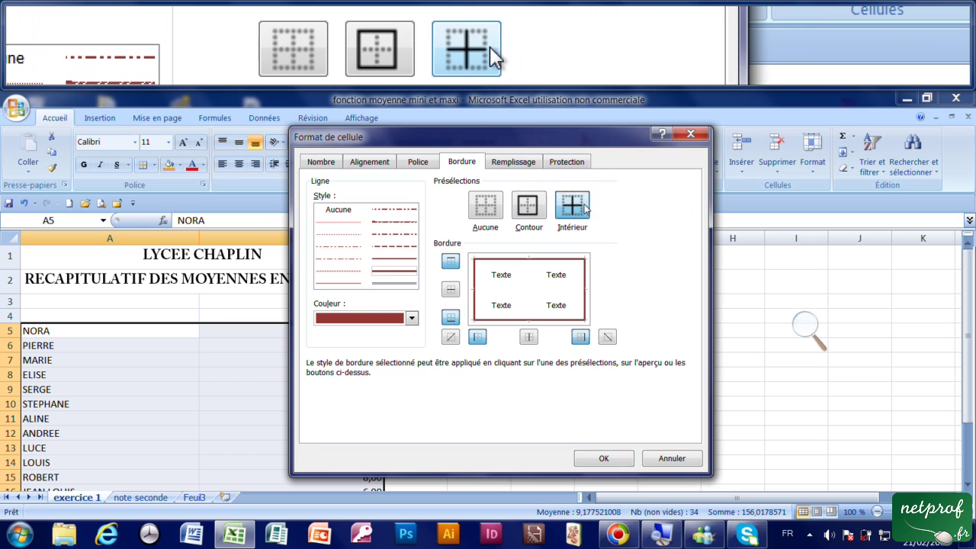
click(585, 208)
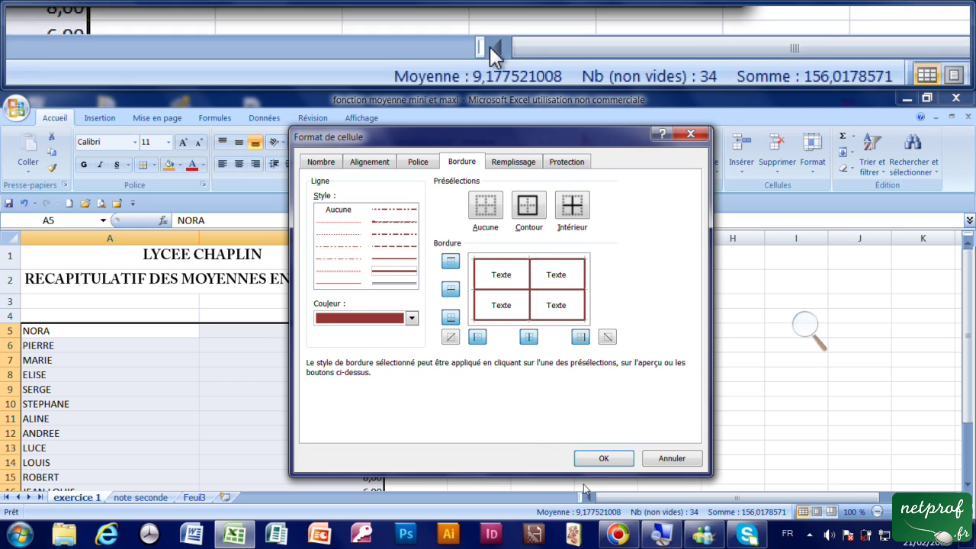
click(602, 459)
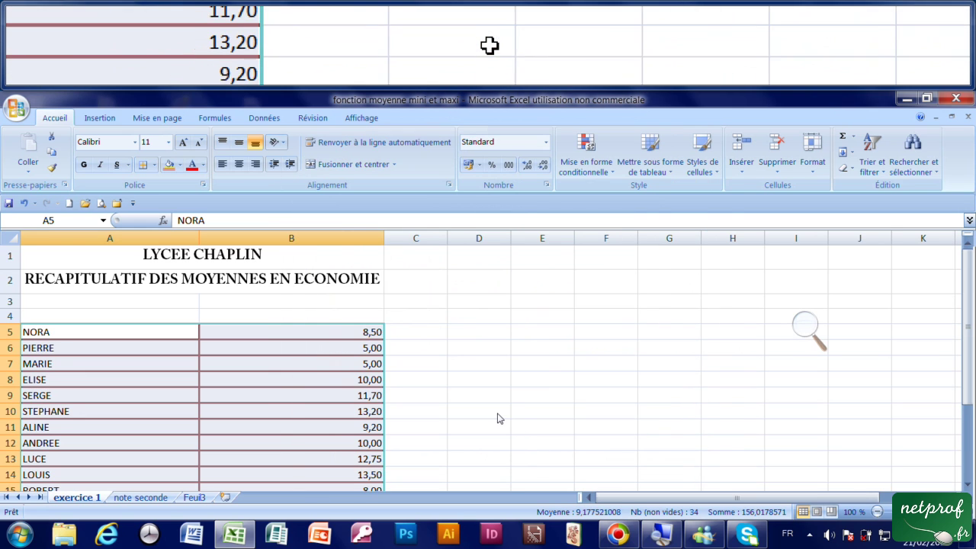
scroll(497, 418, down, 3)
click(489, 419)
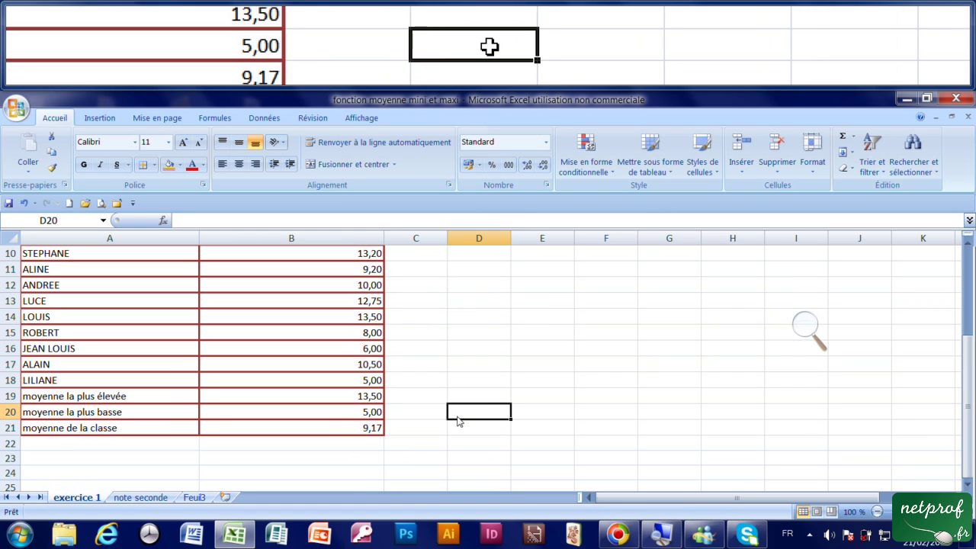
- Make the three summary rows A19:B21 bold with a dark teal font colour
click(186, 399)
drag(186, 403, 305, 431)
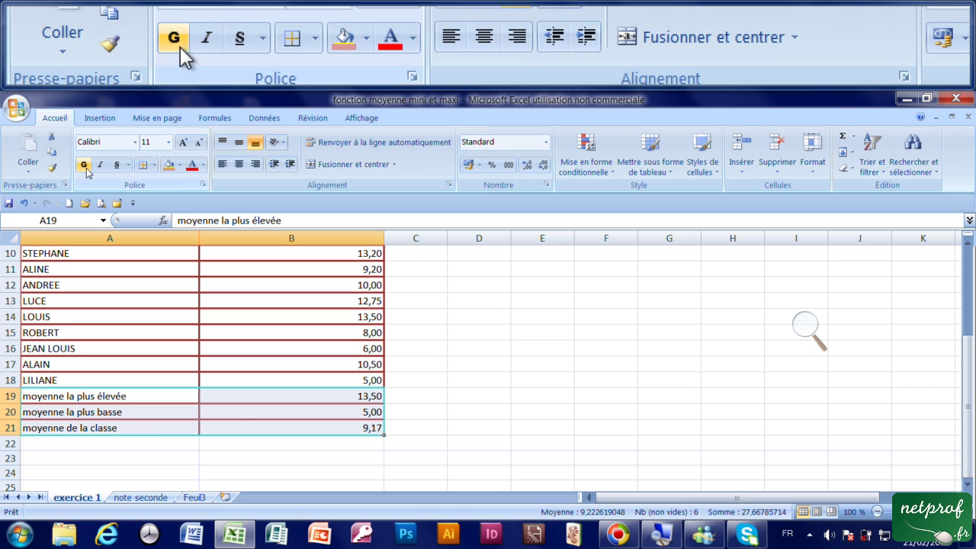
click(84, 165)
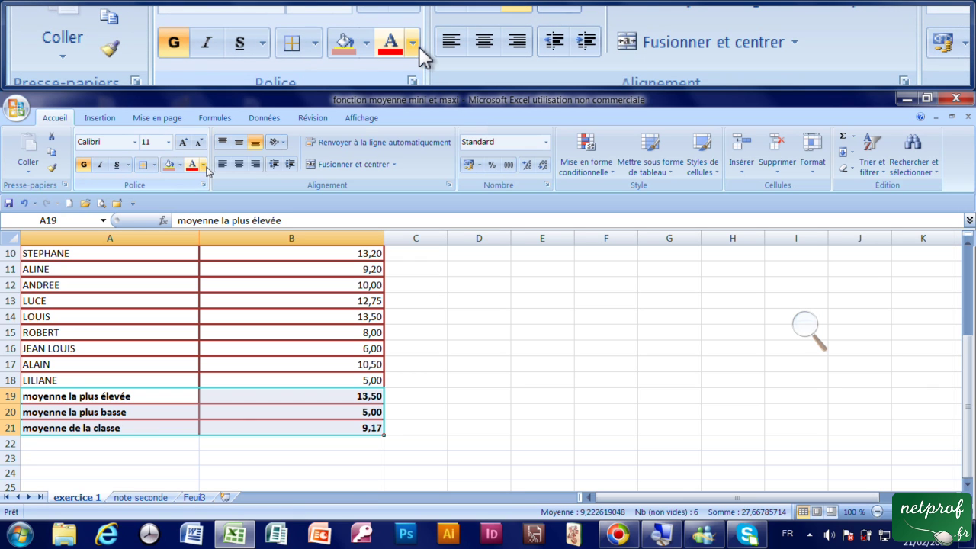
click(203, 167)
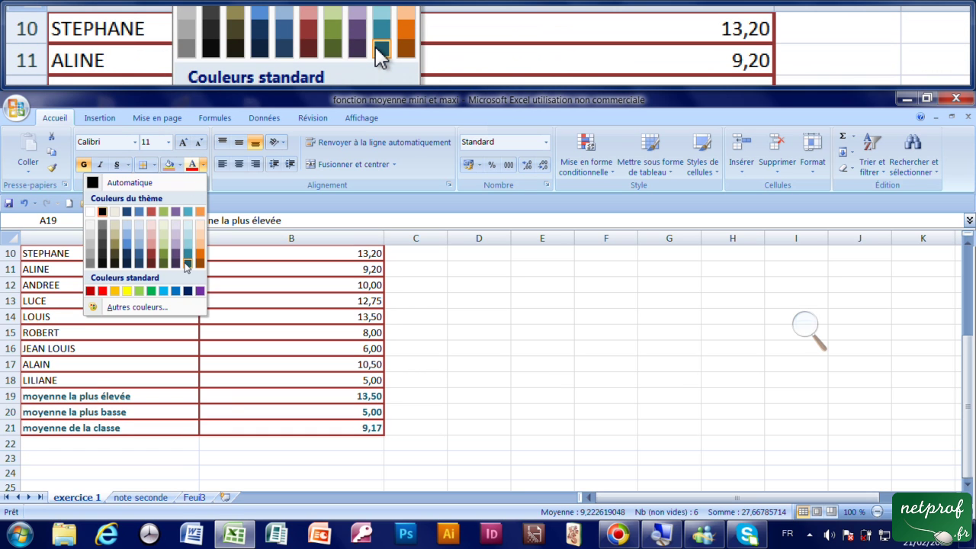
click(187, 265)
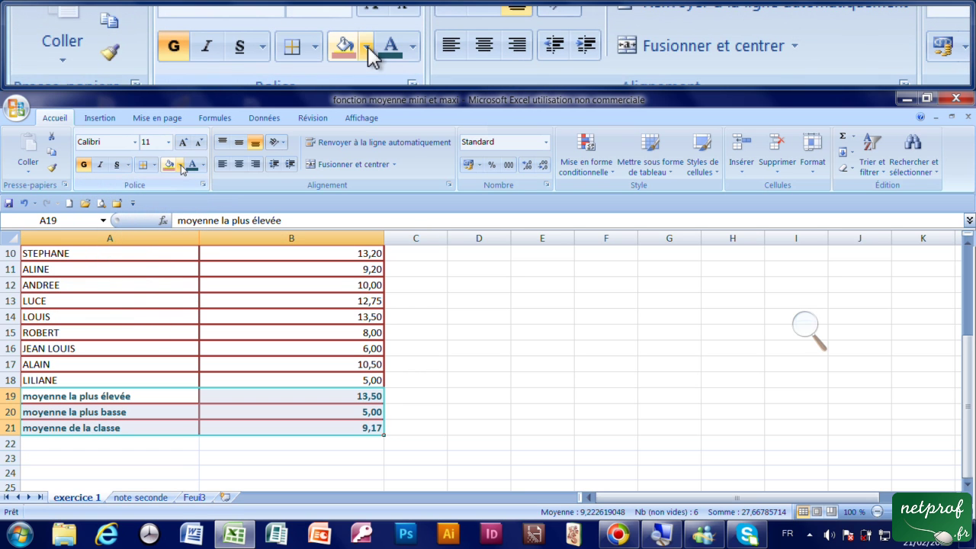
- Fill the three summary rows A19:B21 with the theme orange, Accentuation 6, 60% lighter
click(181, 166)
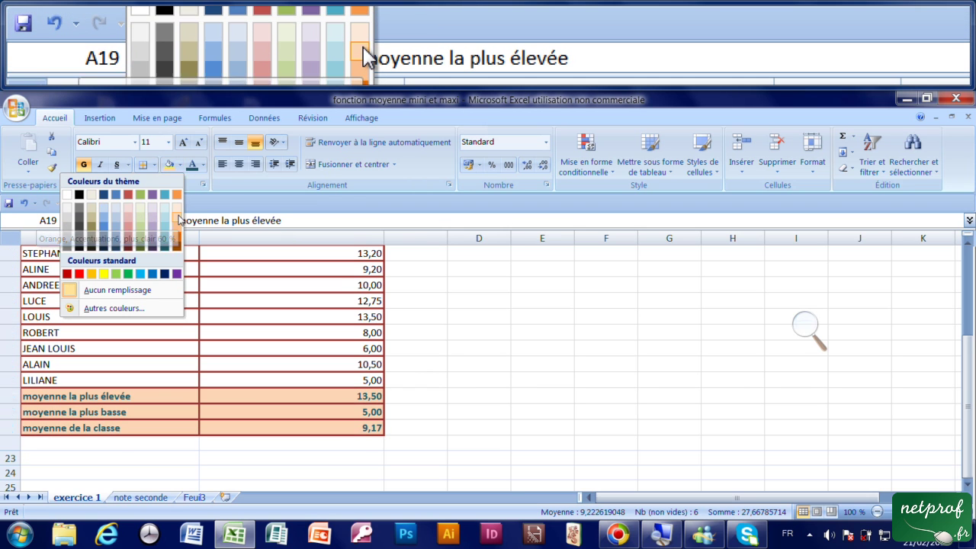
click(178, 219)
click(461, 352)
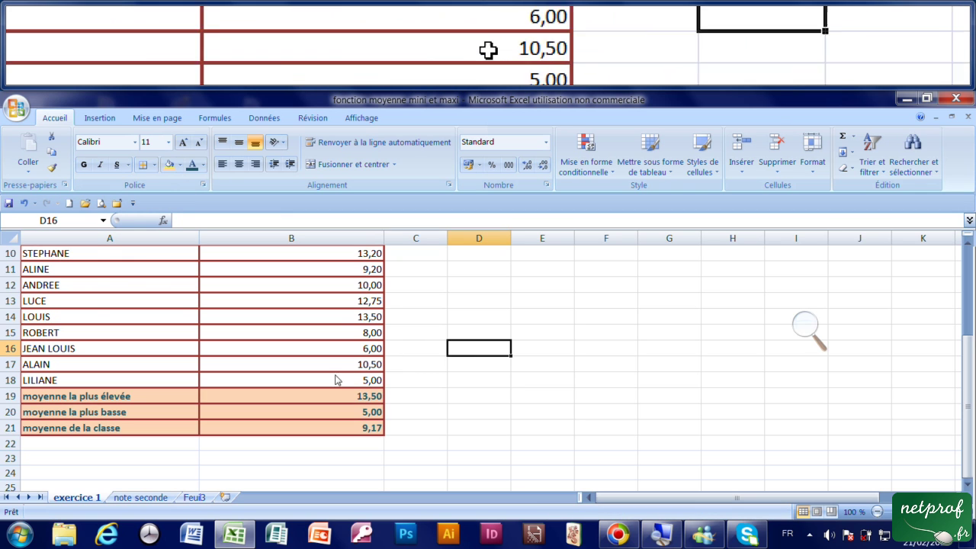
- Review the finished table on the "exercice 1" sheet and the formulas in B19, B20 and B21
scroll(337, 380, up, 3)
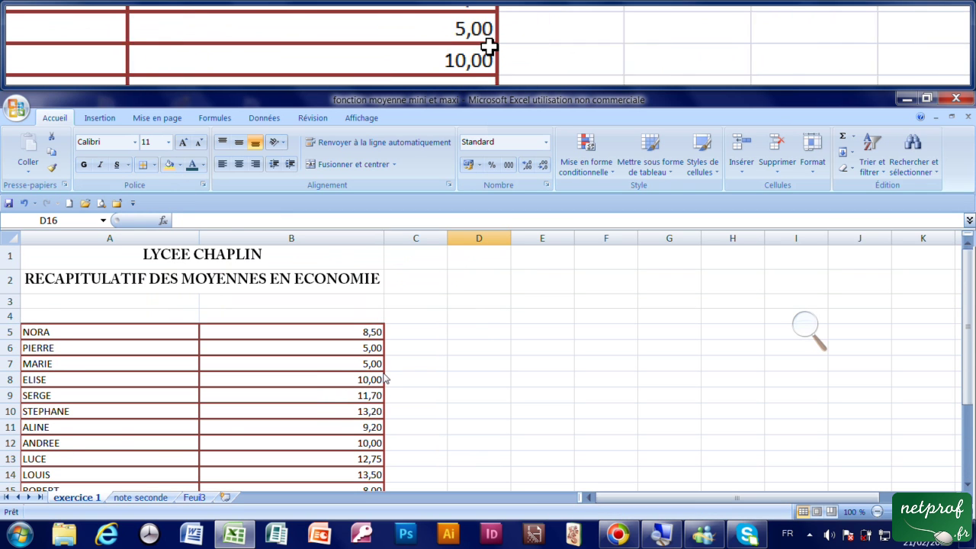
scroll(338, 379, down, 2)
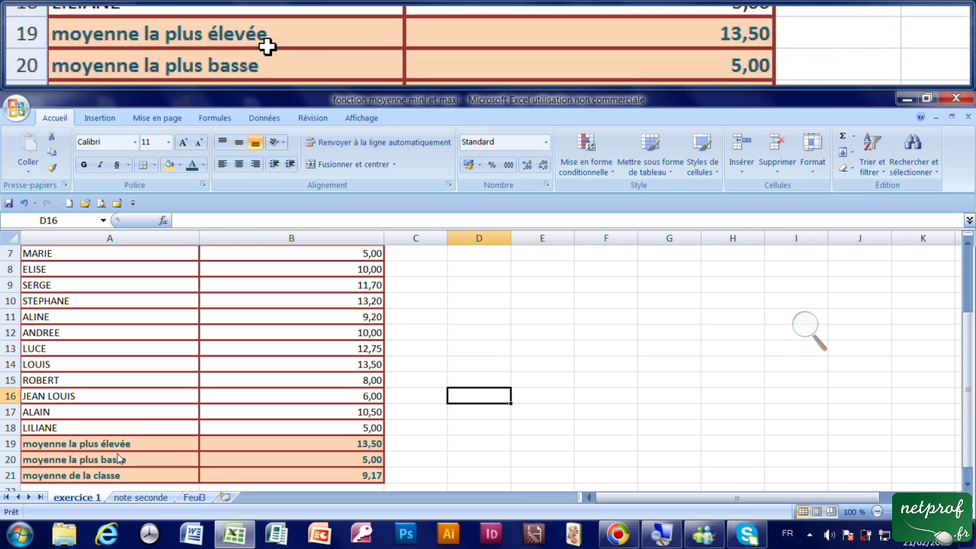
click(297, 446)
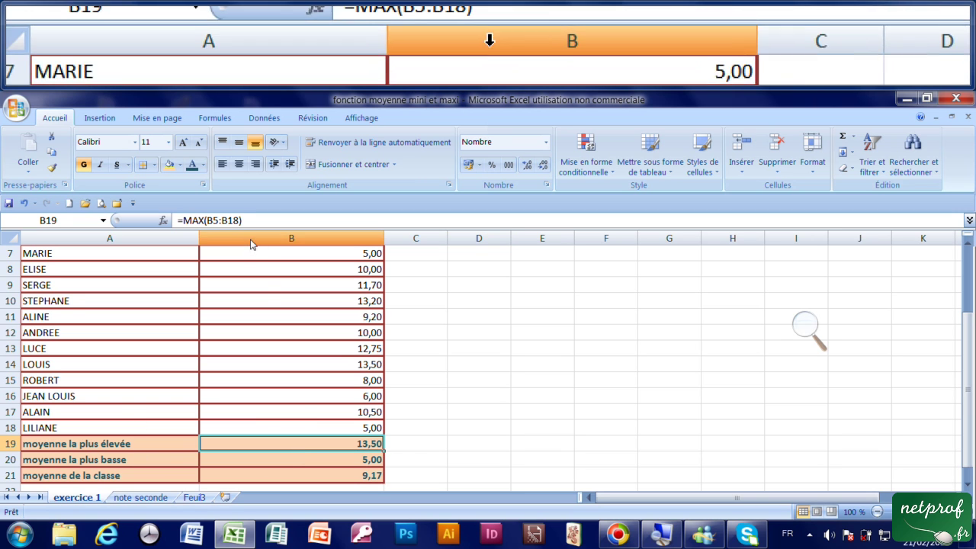
scroll(385, 414, up, 1)
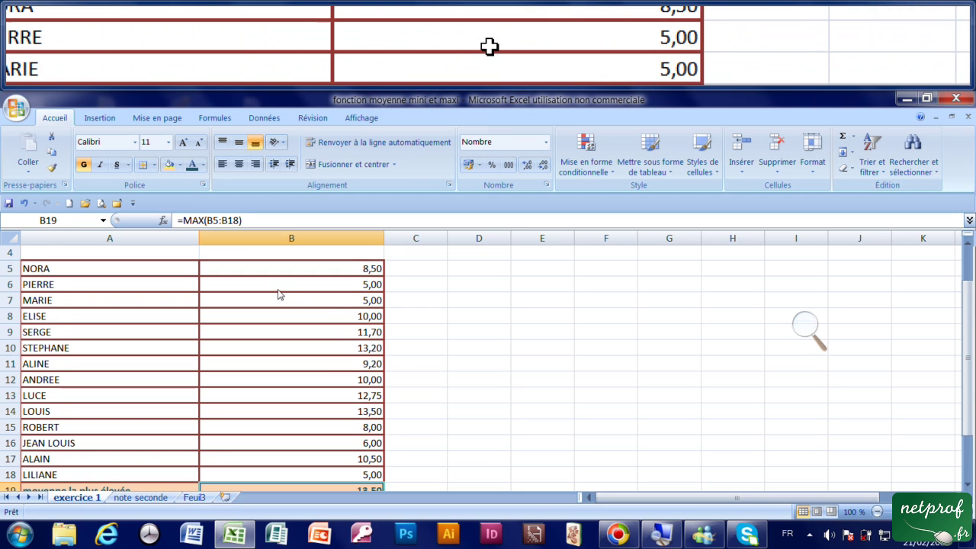
scroll(309, 389, down, 2)
click(309, 412)
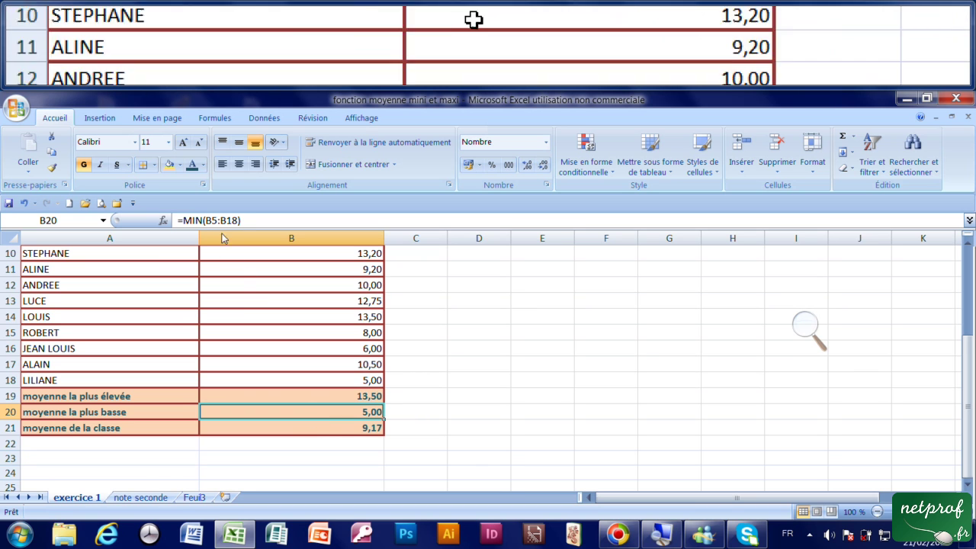
click(294, 431)
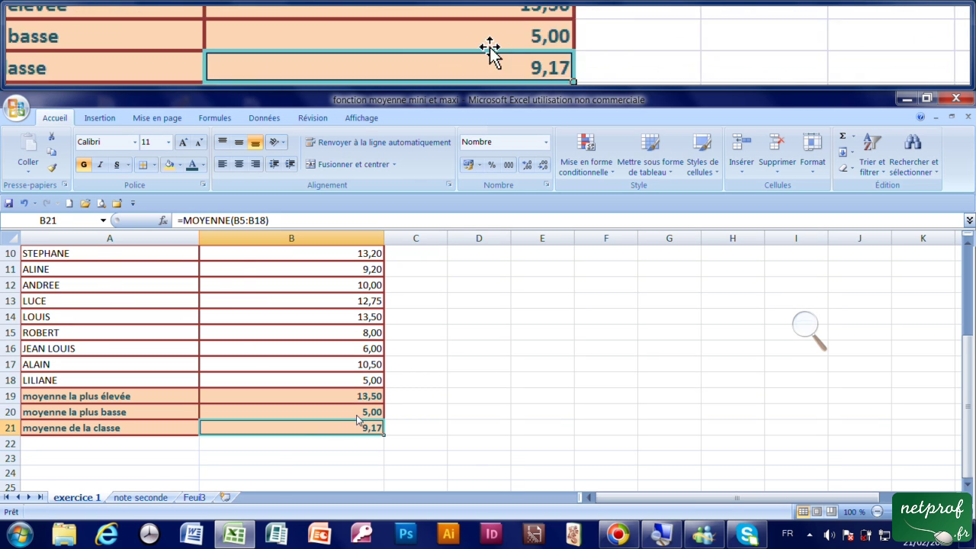
scroll(345, 417, up, 1)
scroll(347, 410, up, 1)
scroll(358, 427, down, 1)
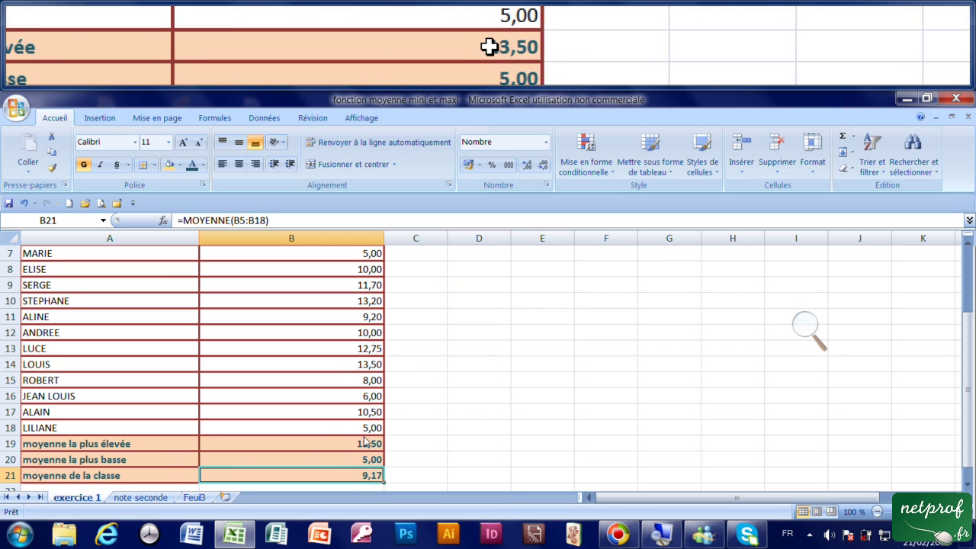
- Change the grade in cell B12 to 18 to test the summary formulas
click(354, 335)
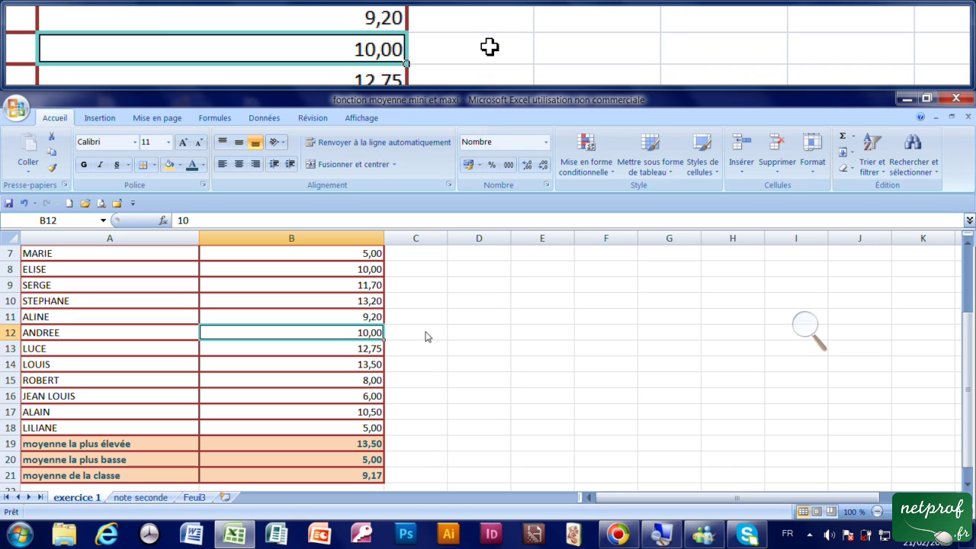
text(18)
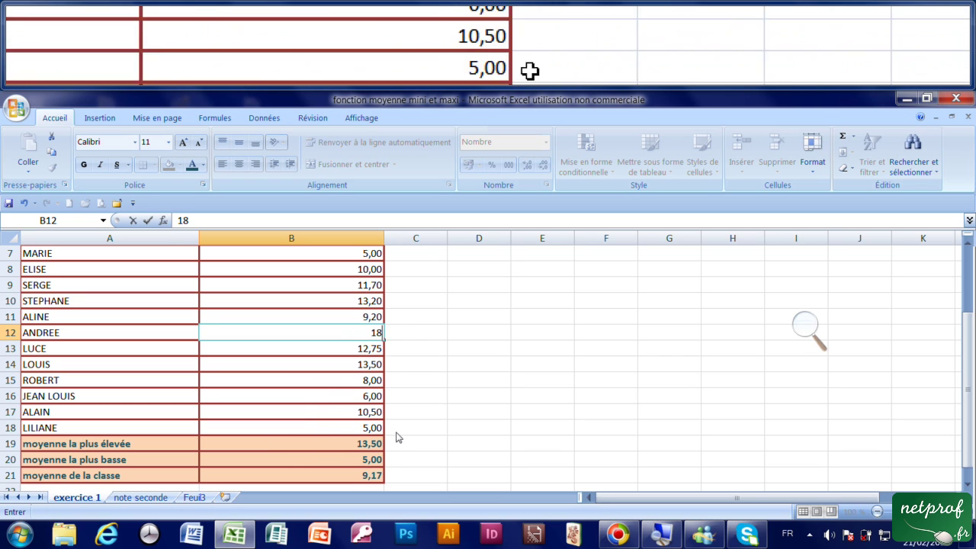
key(Return)
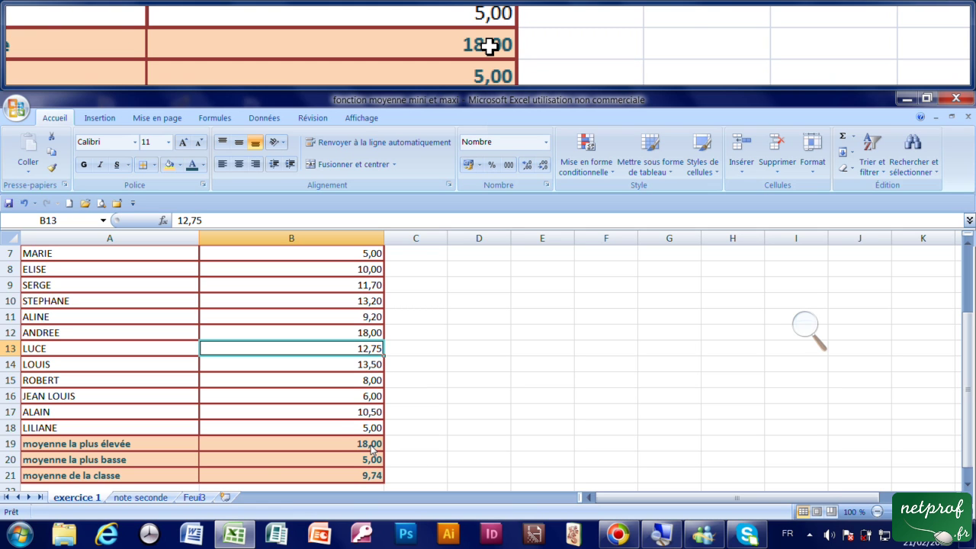
- On the "note seconde" sheet, set the ANGLAIS grade in cell E5 to 1 and check the summary rows
click(149, 498)
scroll(538, 434, up, 2)
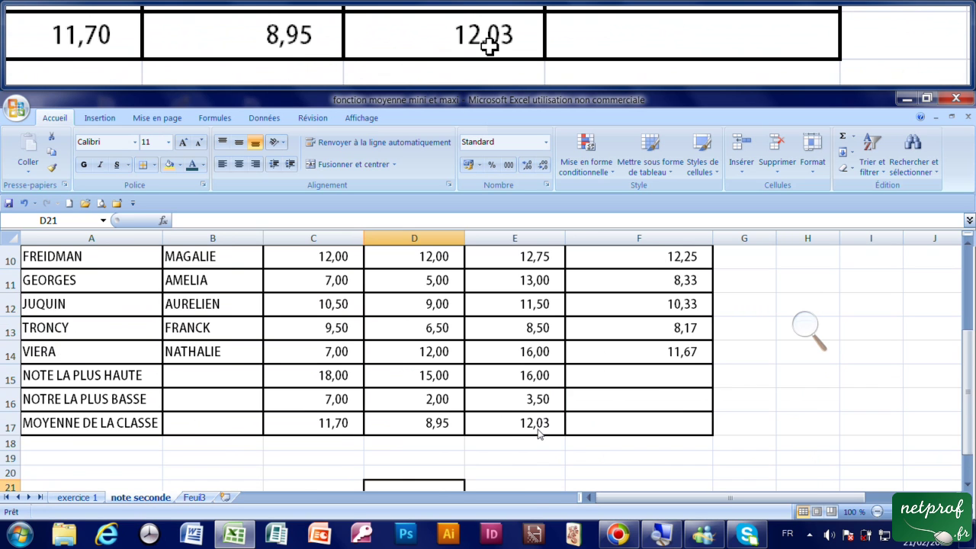
scroll(541, 416, down, 1)
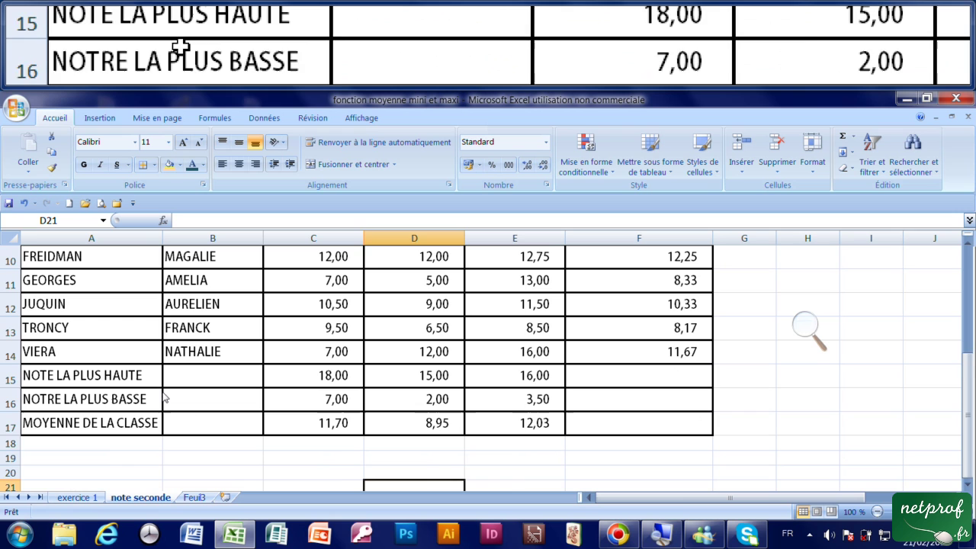
click(536, 399)
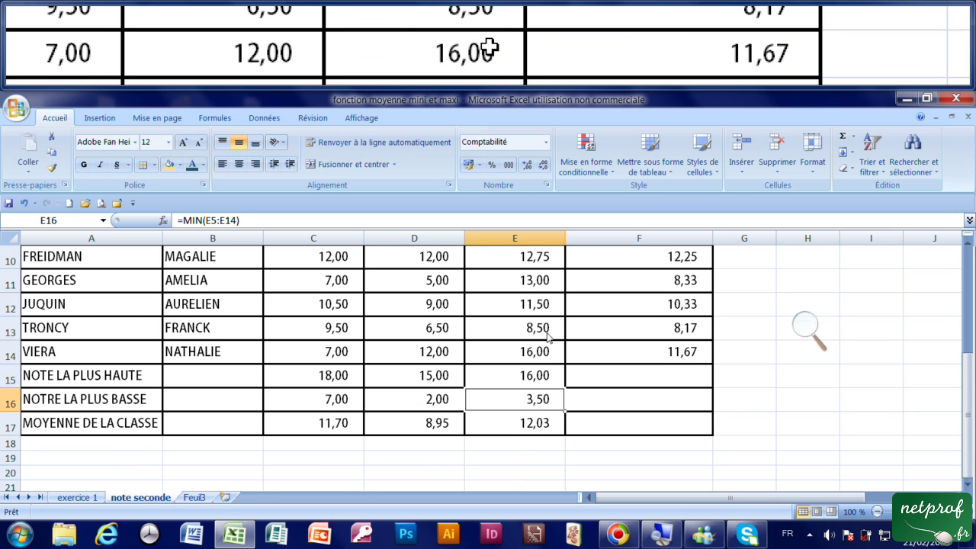
scroll(536, 293, up, 1)
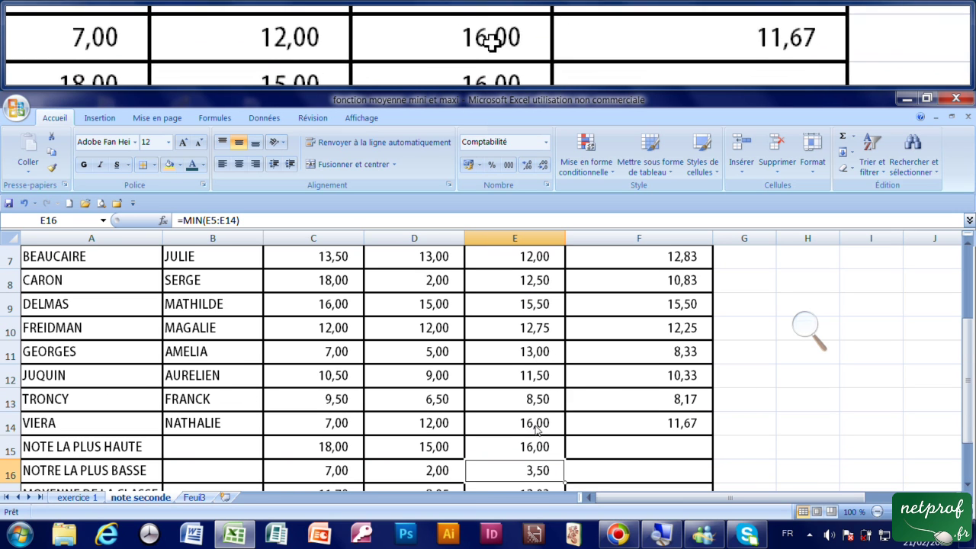
scroll(536, 396, up, 2)
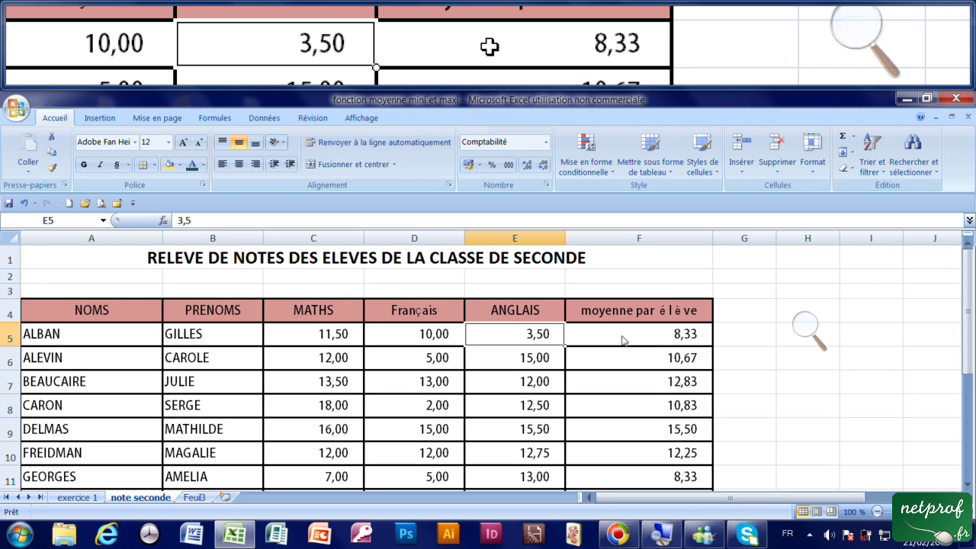
text(1)
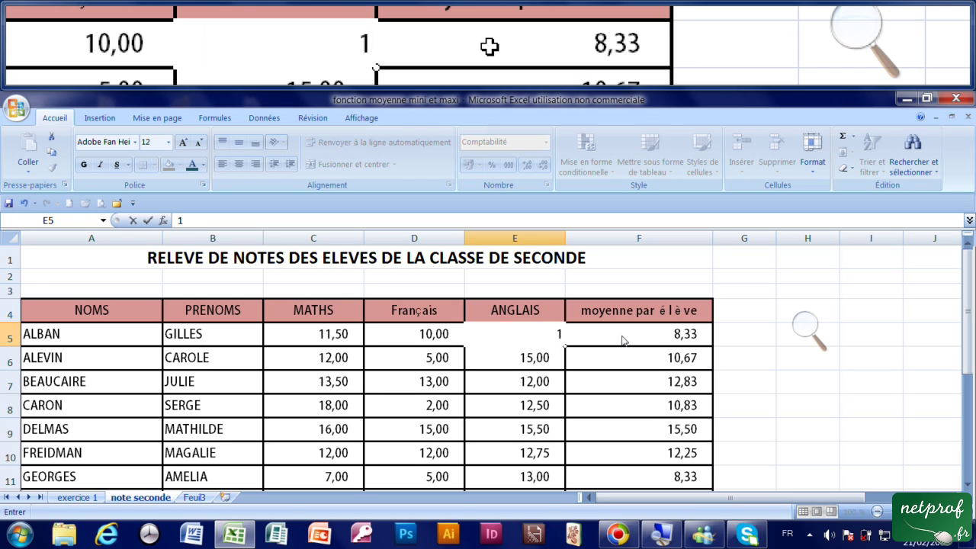
key(Return)
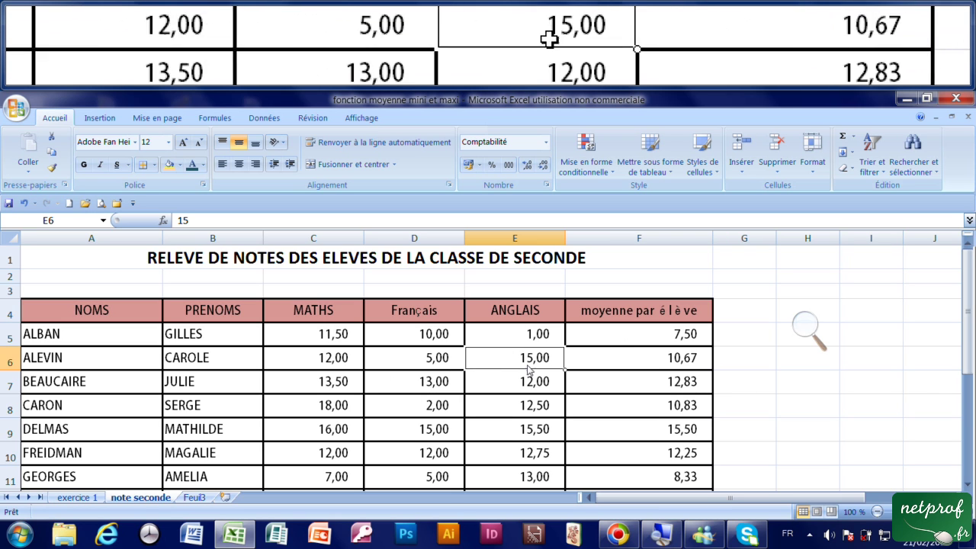
scroll(600, 343, down, 3)
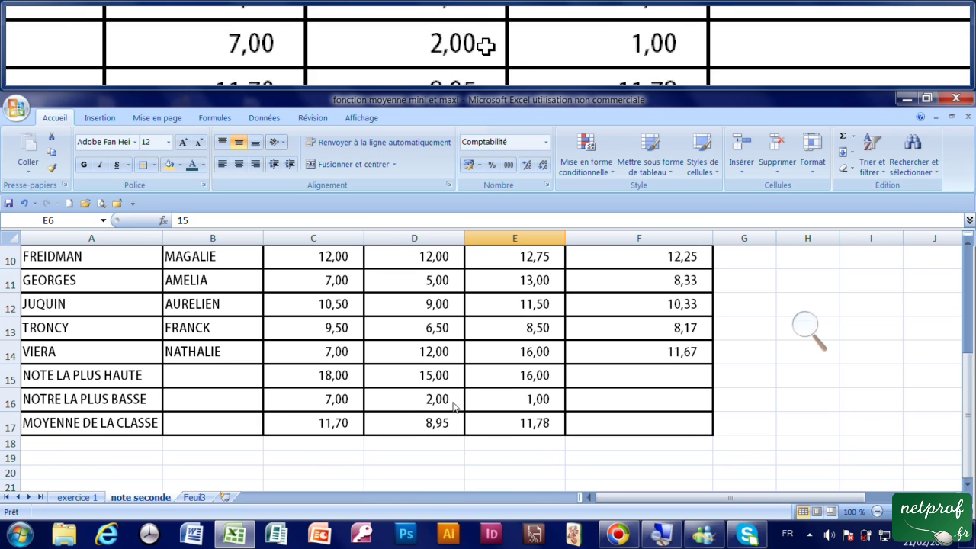
- Set the Français grade in cell D8 to 20 and check the summary rows 15 to 17
scroll(392, 396, up, 2)
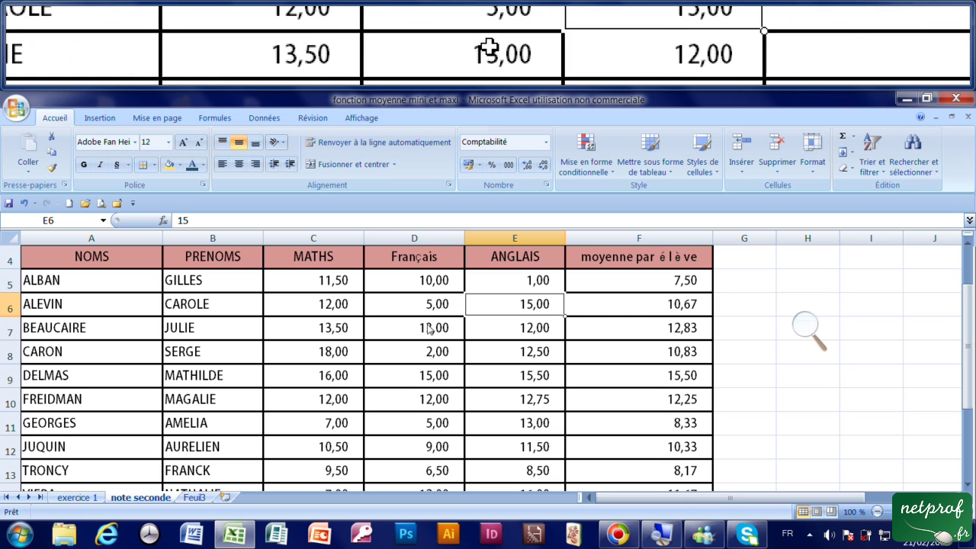
click(435, 354)
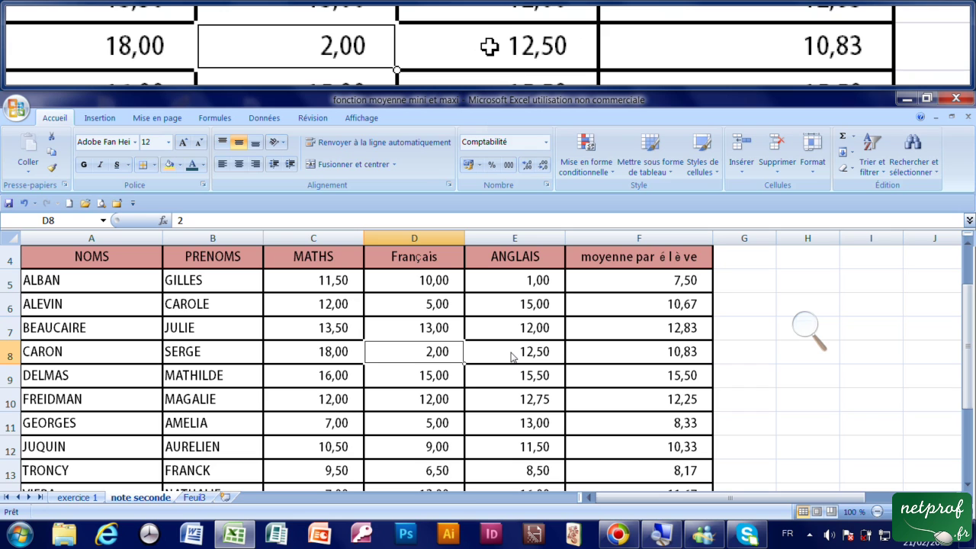
text(2)
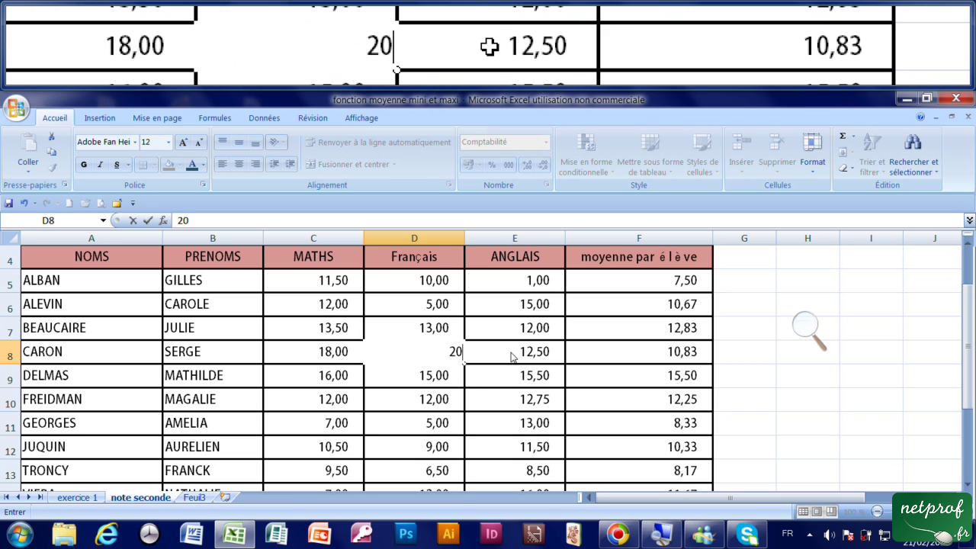
key(Return)
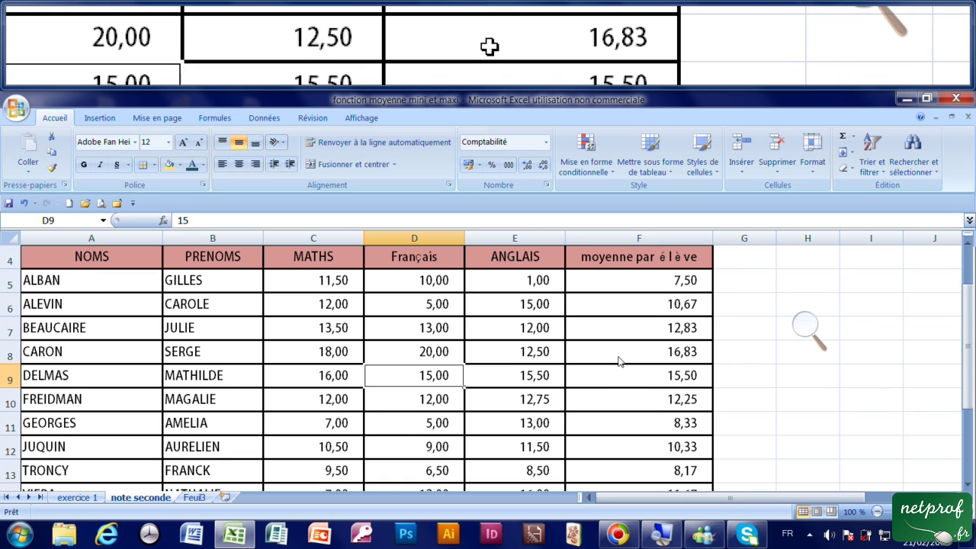
scroll(619, 362, down, 2)
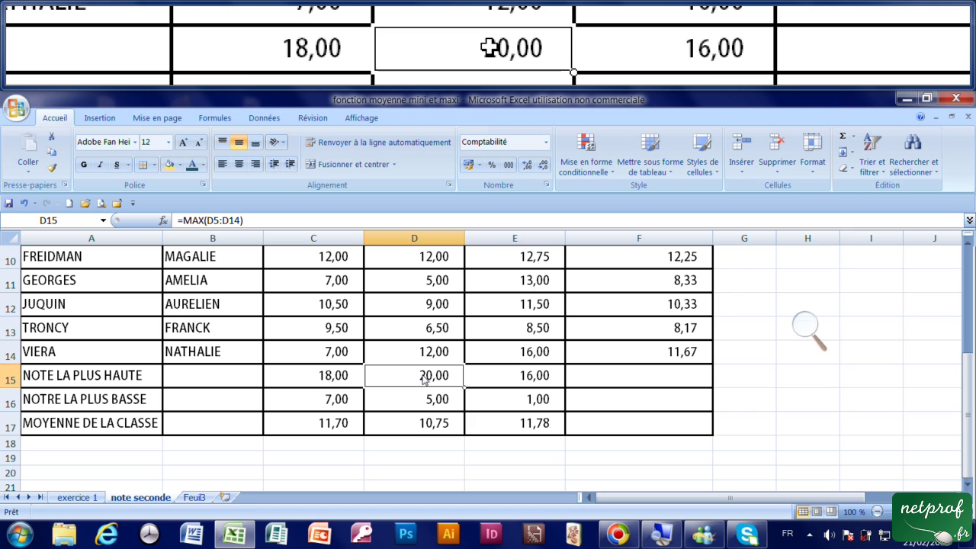
scroll(344, 344, up, 2)
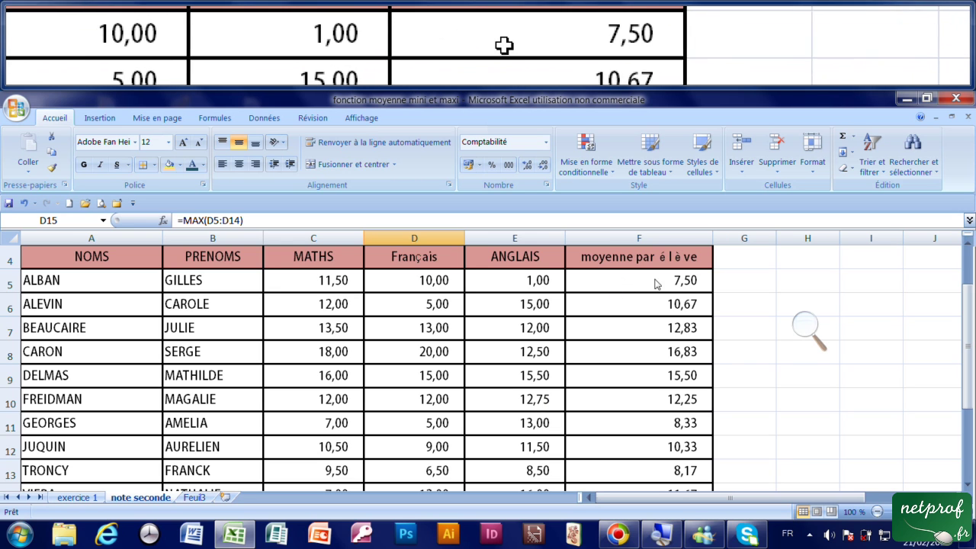
scroll(655, 366, down, 1)
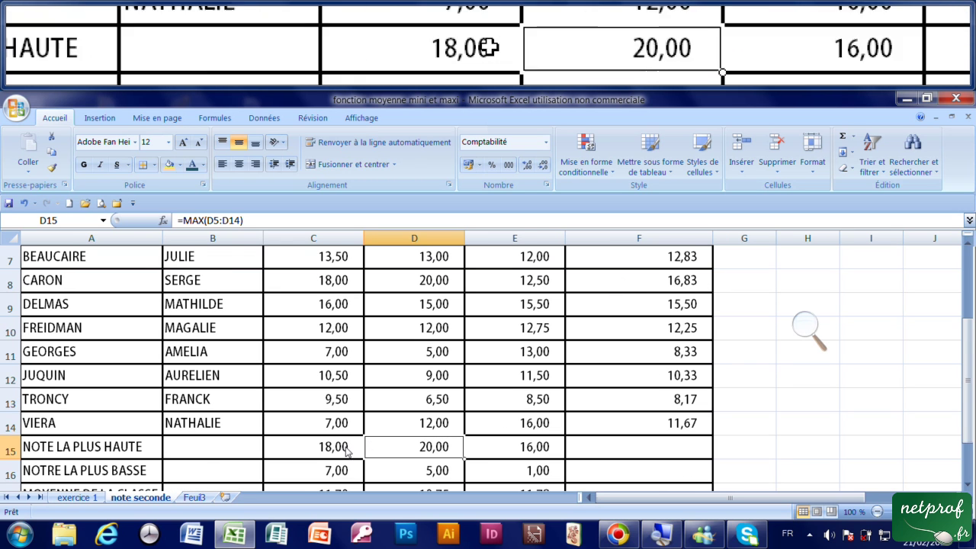
scroll(277, 444, down, 1)
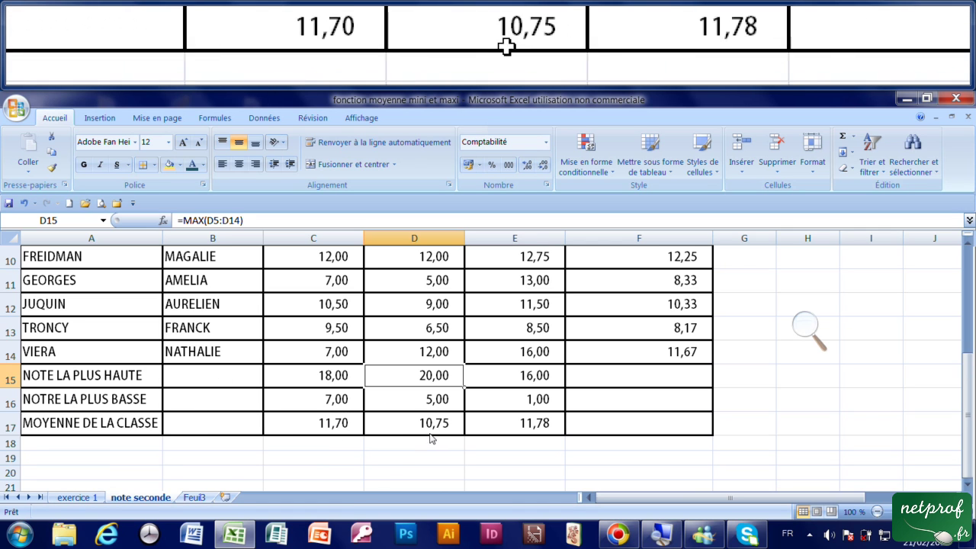
click(546, 459)
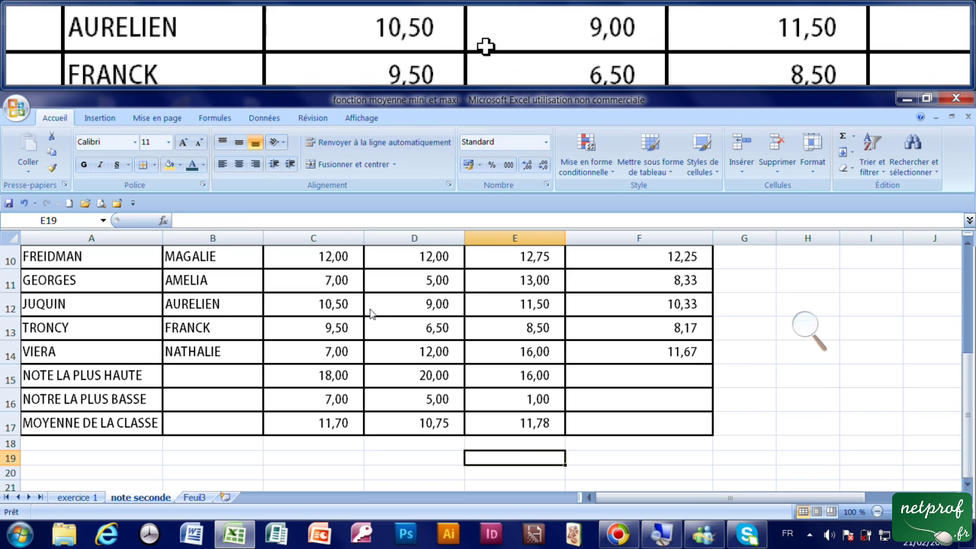
click(385, 302)
click(316, 282)
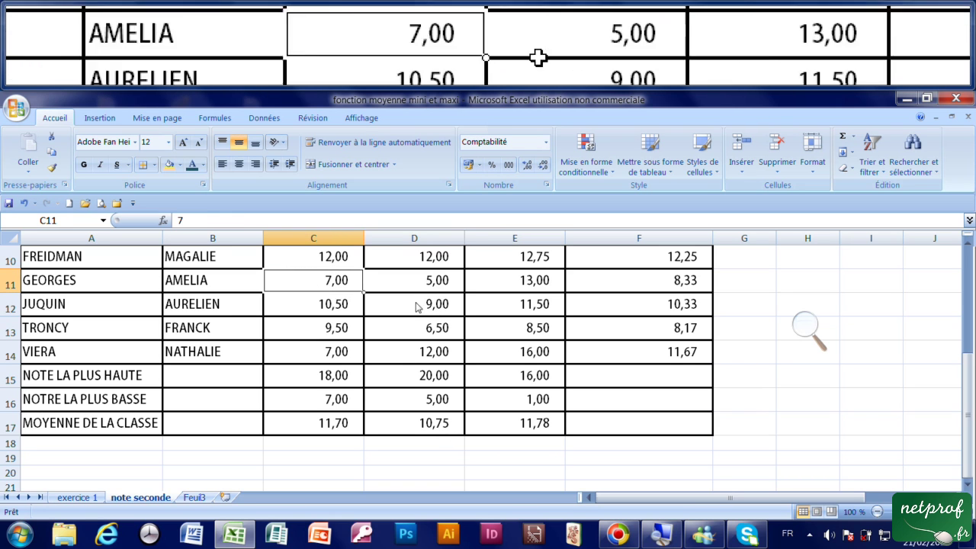
click(515, 311)
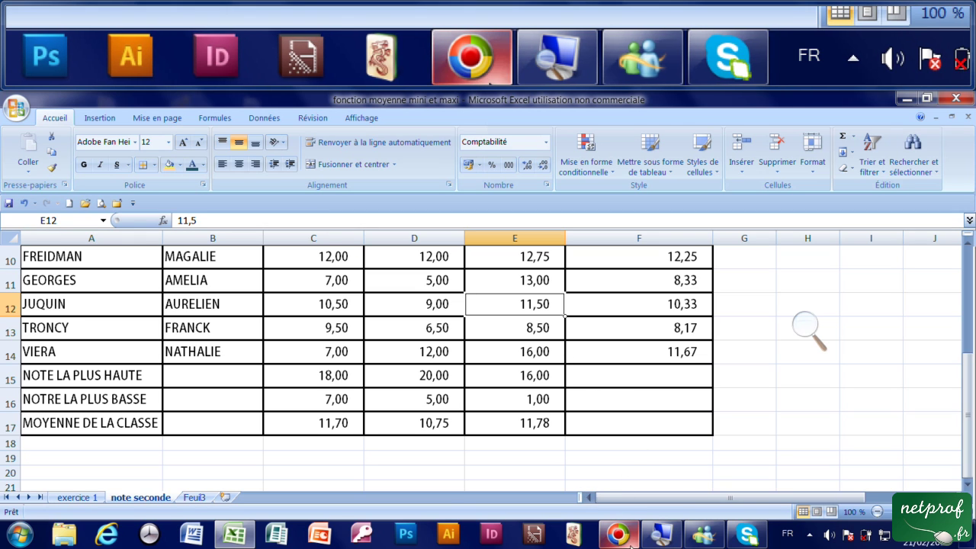
mouse_move(630, 546)
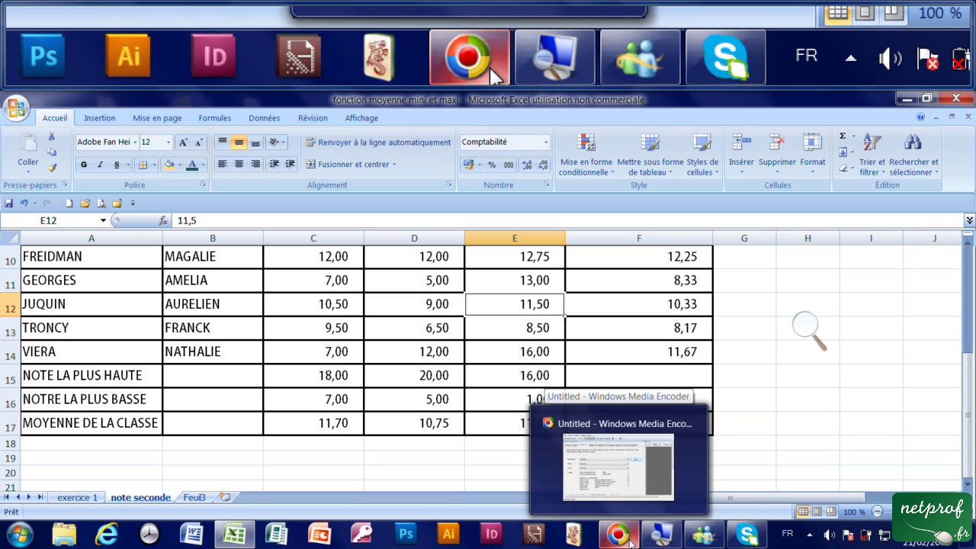